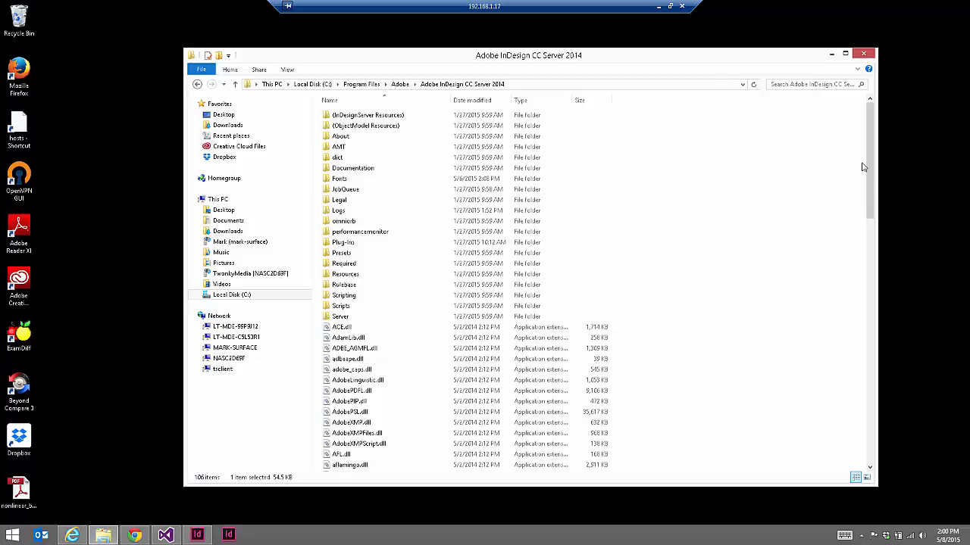
Scroll the Adobe InDesign CC Server 2014 program folder down to InDesignServerService.msc
{"action": "left_click_drag", "start_coordinate": [874, 168], "coordinate": [888, 361]}
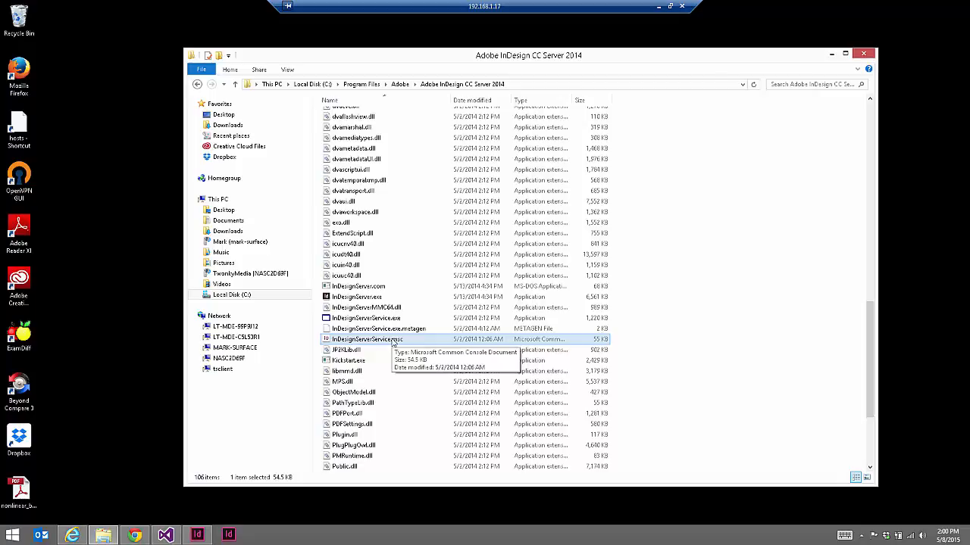
Open InDesignServerService.msc and inspect the single instance's port settings without changing anything
{"action": "double_click", "coordinate": [393, 343]}
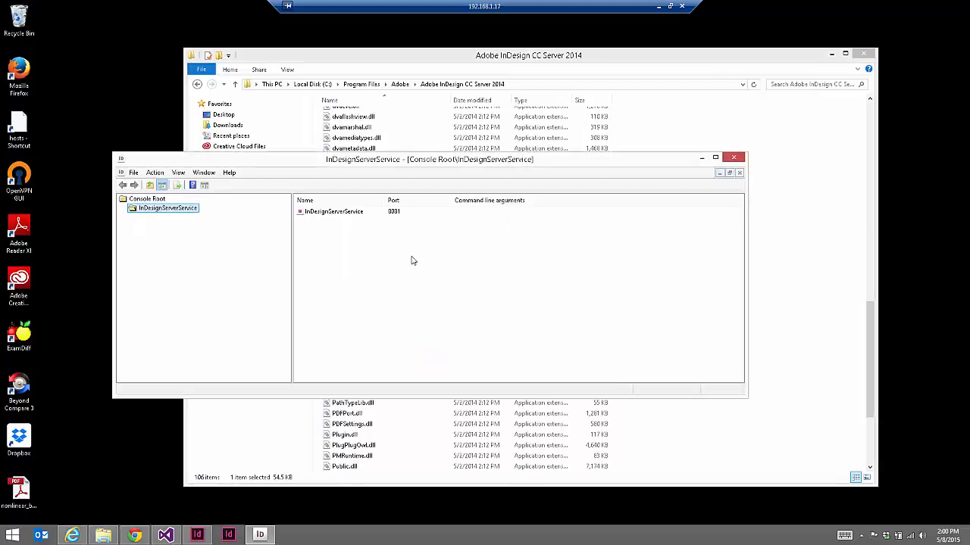
{"action": "left_click", "coordinate": [351, 218]}
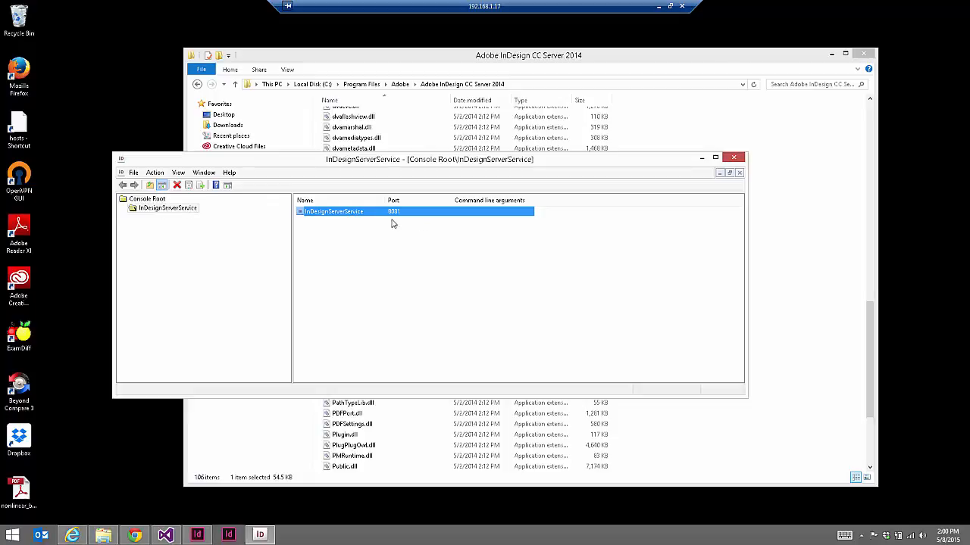
{"action": "right_click", "coordinate": [191, 216]}
{"action": "mouse_move", "coordinate": [213, 218]}
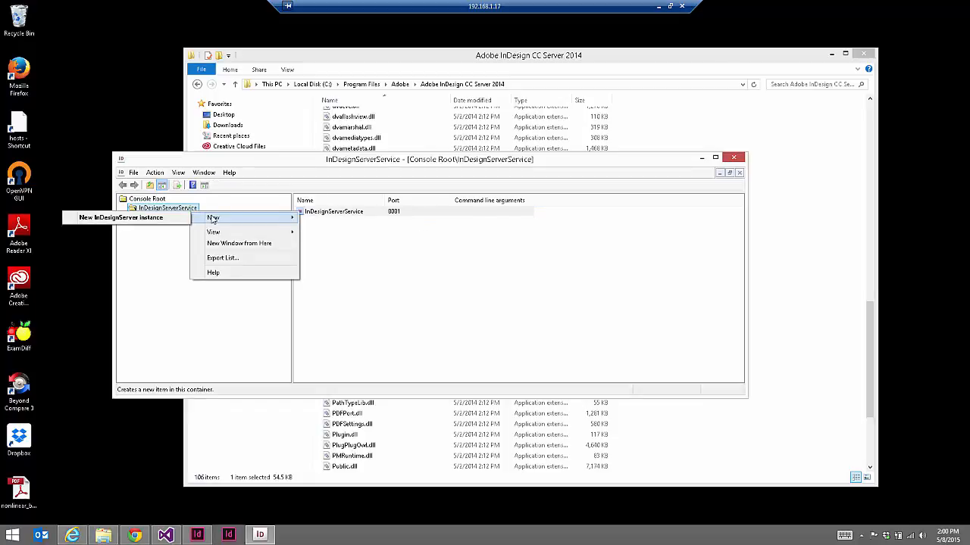
{"action": "left_click", "coordinate": [148, 218]}
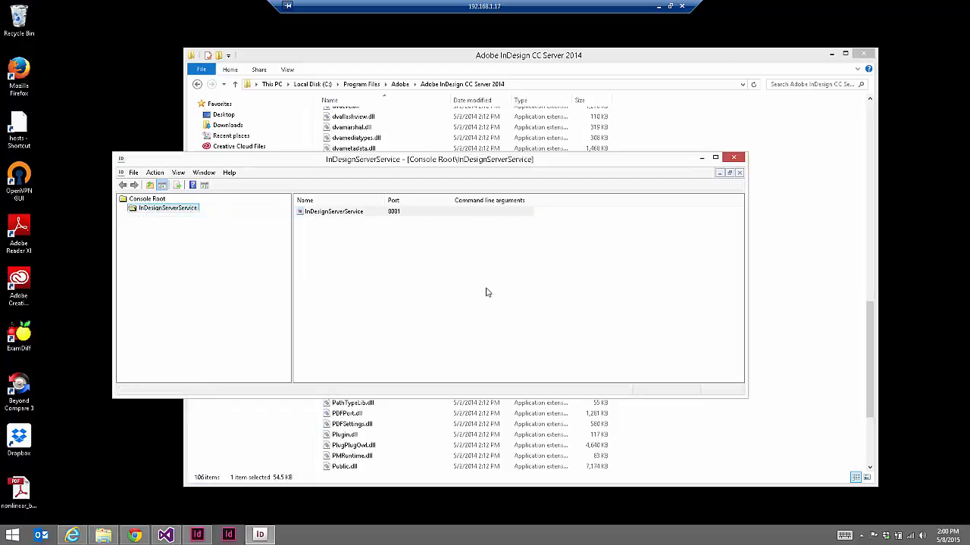
{"action": "double_click", "coordinate": [369, 217]}
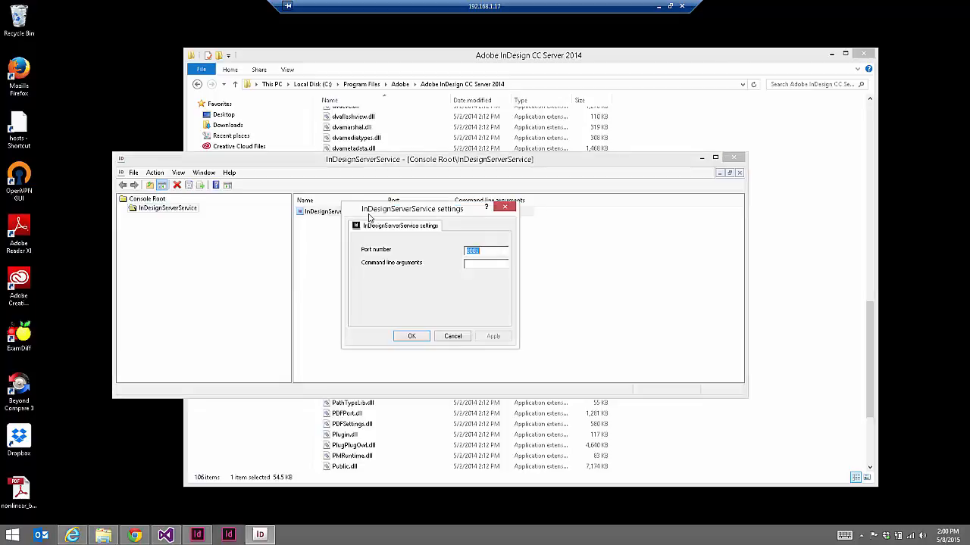
{"action": "left_click", "coordinate": [452, 337]}
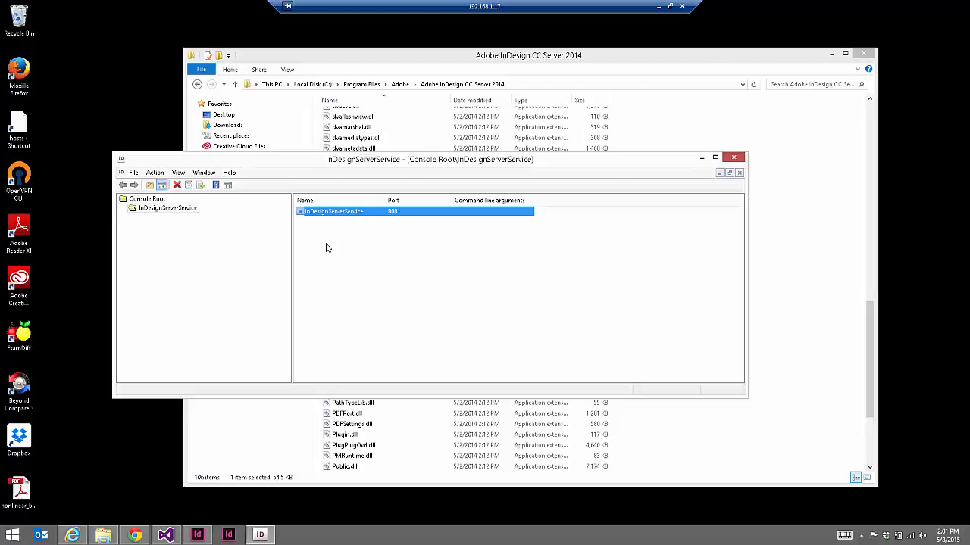
Launch Command Prompt as administrator from a Start search for cmd
{"action": "left_click", "coordinate": [12, 536]}
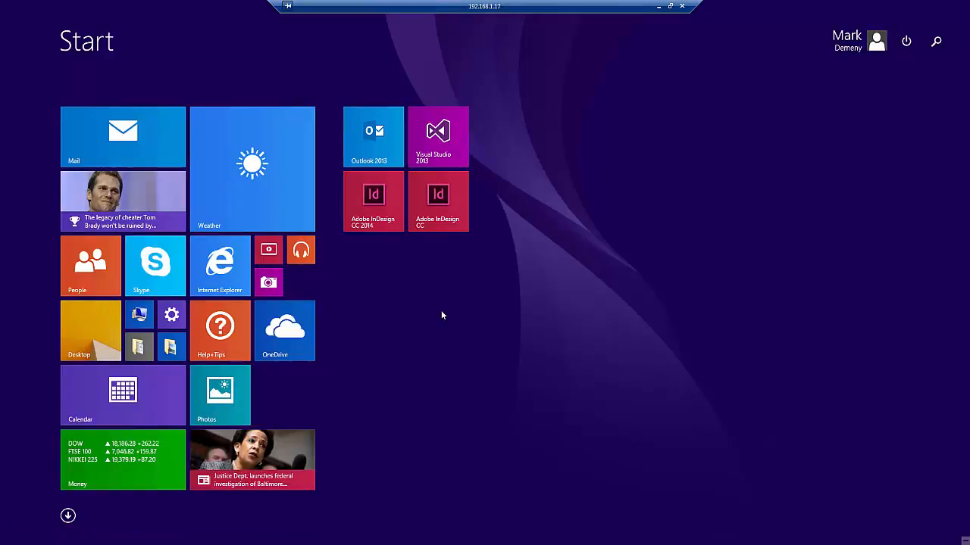
{"action": "type", "text": "cmd"}
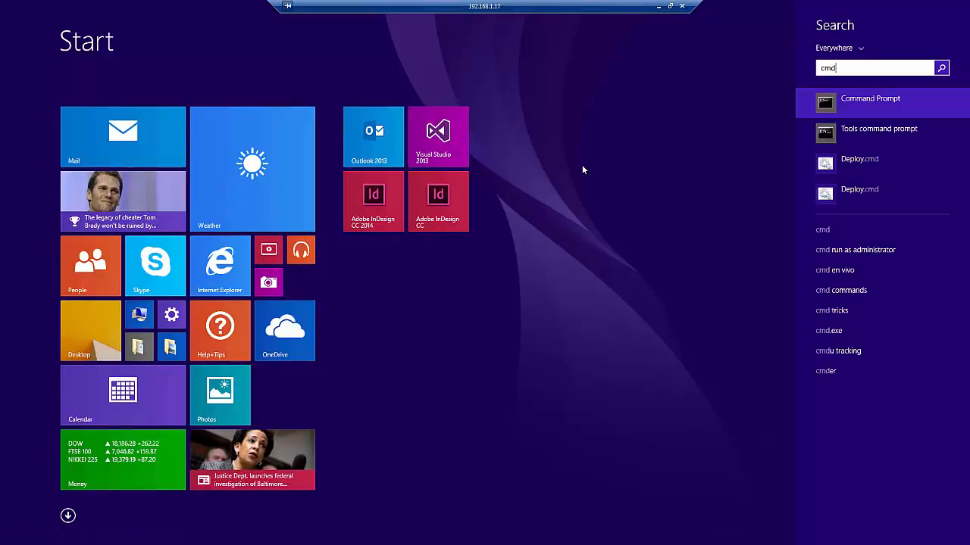
{"action": "right_click", "coordinate": [883, 109]}
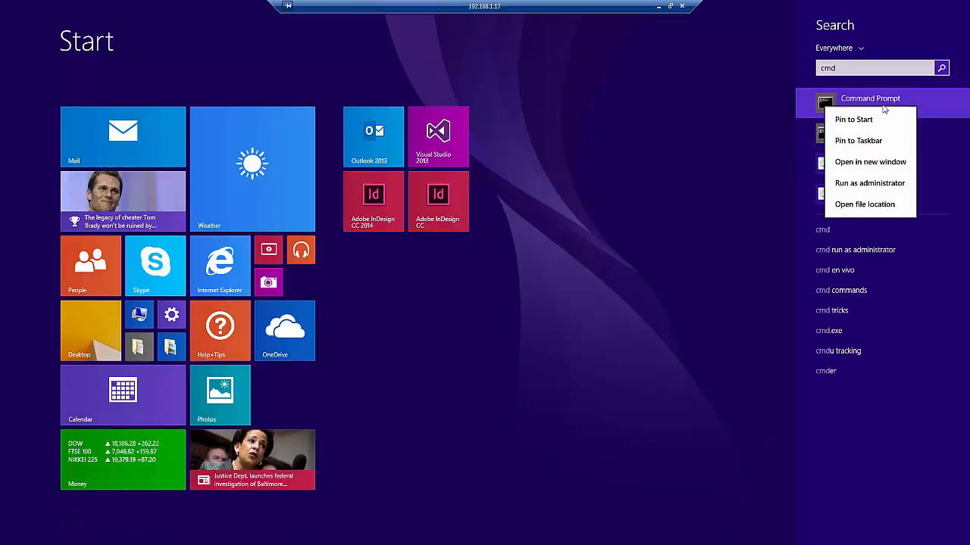
{"action": "left_click", "coordinate": [882, 185]}
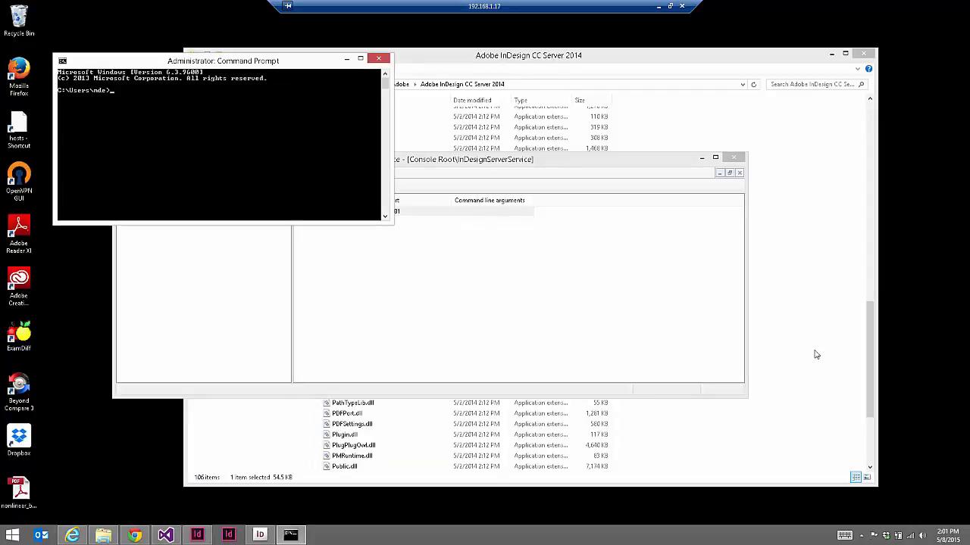
Paste the regsvr32 InDesignServerMMC64.dll command into the prompt, then close the window
{"action": "right_click", "coordinate": [210, 162]}
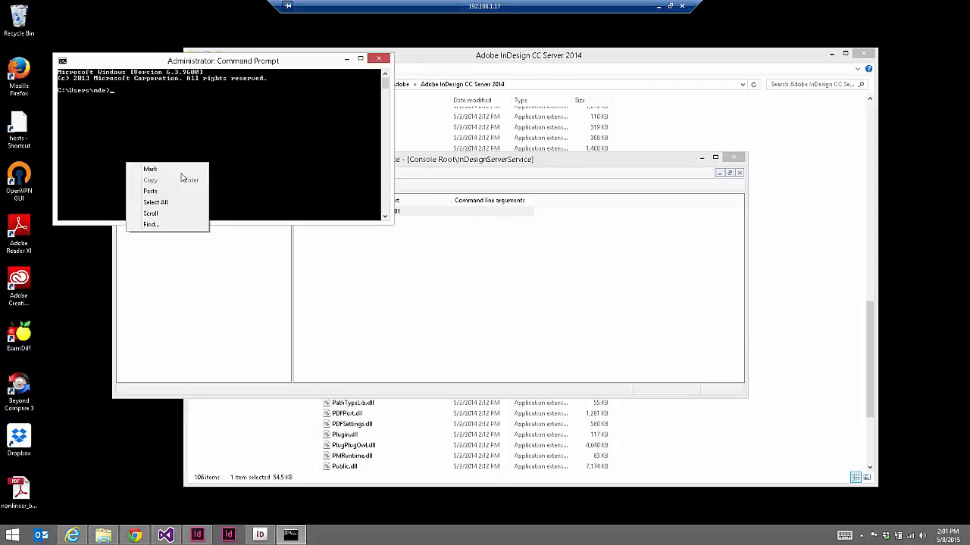
{"action": "left_click", "coordinate": [168, 193]}
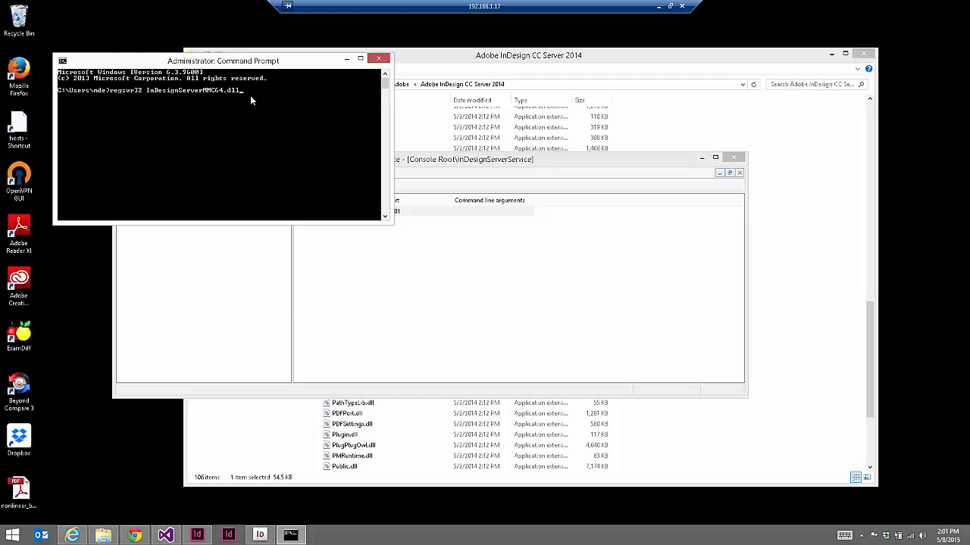
{"action": "left_click", "coordinate": [378, 58]}
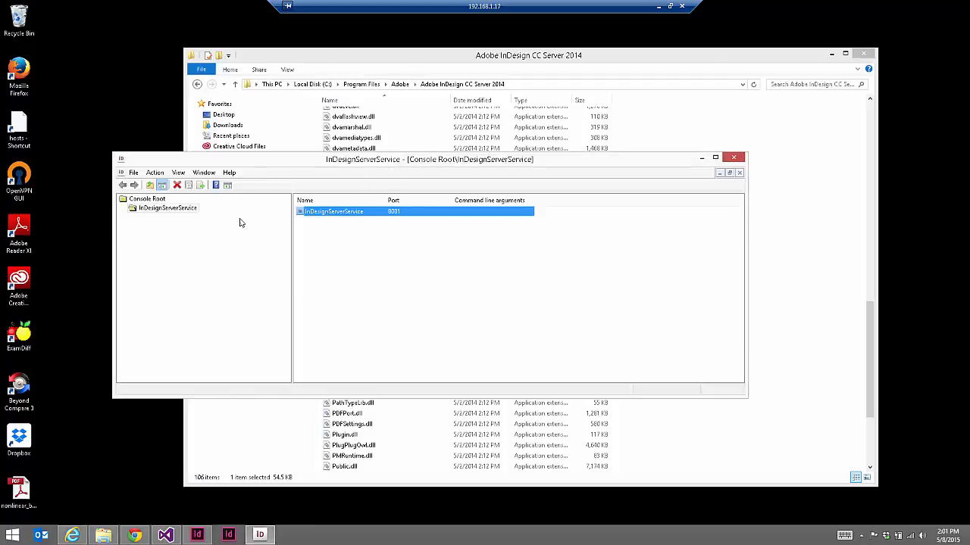
Close the InDesignServerService console without adding a new instance, then bring up services.msc
{"action": "right_click", "coordinate": [192, 209]}
{"action": "mouse_move", "coordinate": [205, 213]}
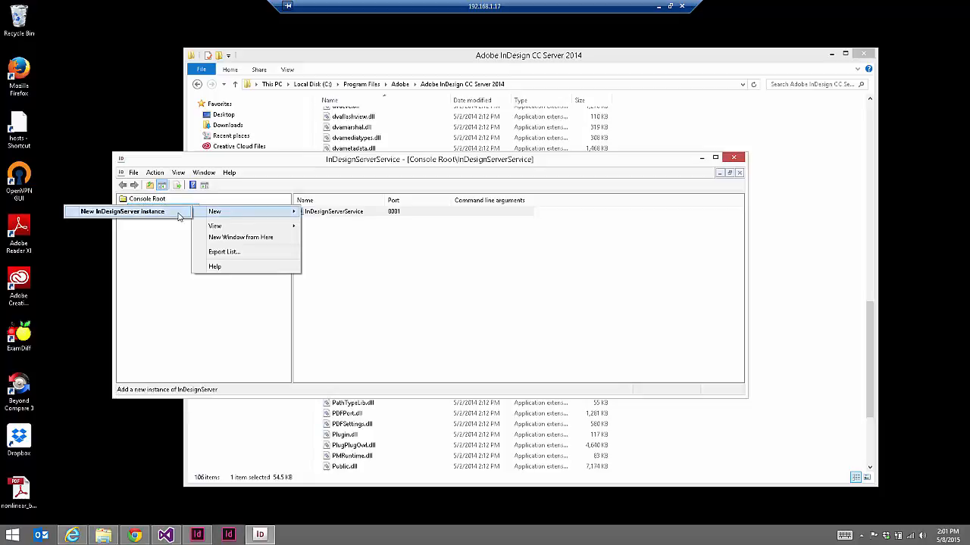
{"action": "left_click", "coordinate": [455, 295]}
{"action": "left_click", "coordinate": [373, 213]}
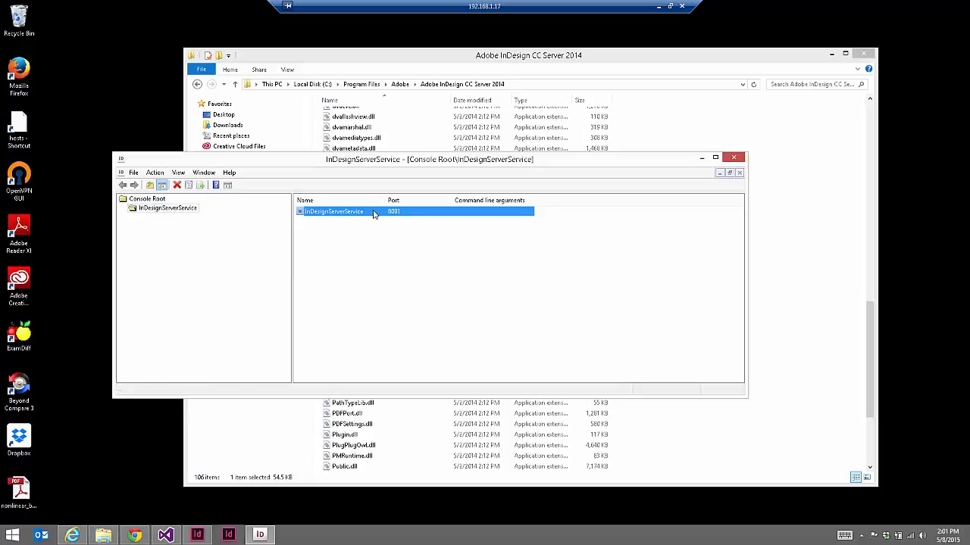
{"action": "left_click", "coordinate": [739, 157]}
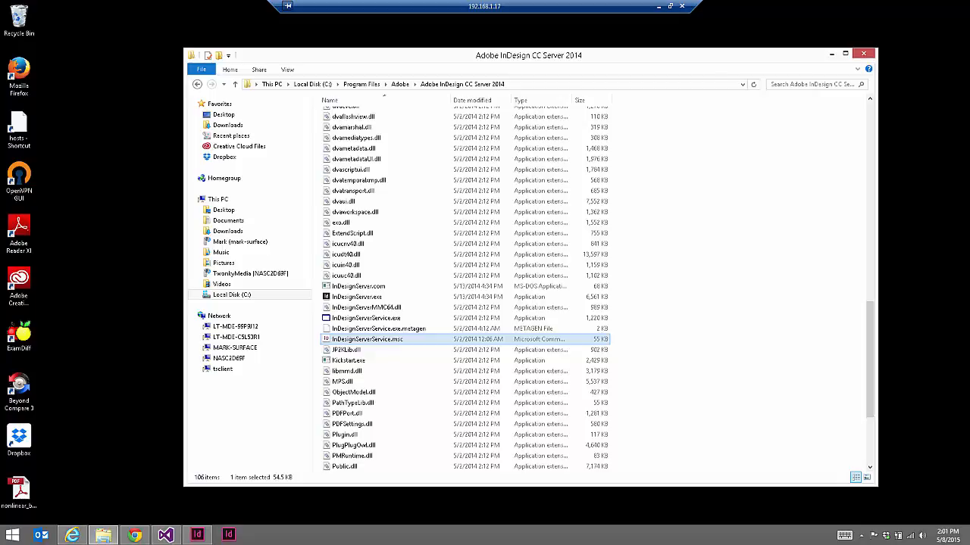
{"action": "key", "text": "Return"}
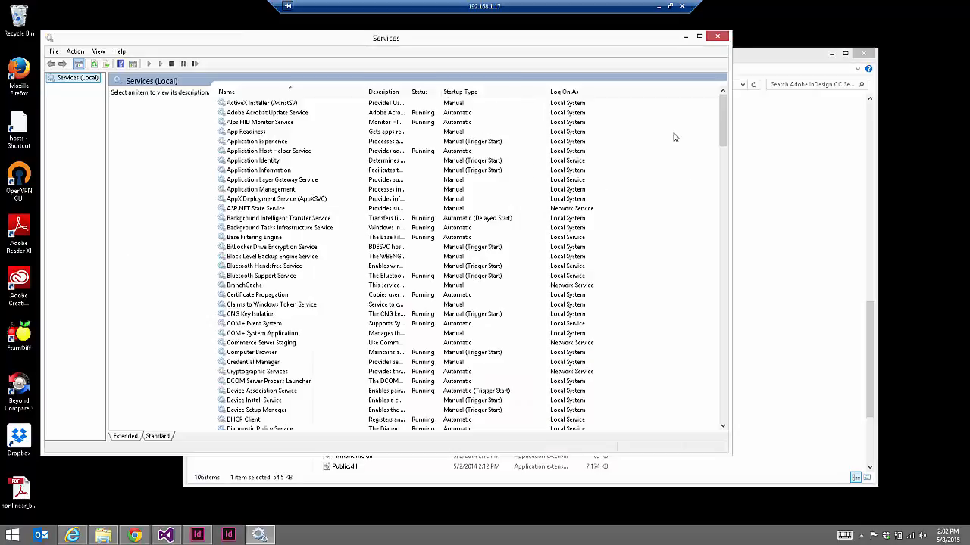
{"action": "left_click_drag", "start_coordinate": [725, 114], "coordinate": [729, 183]}
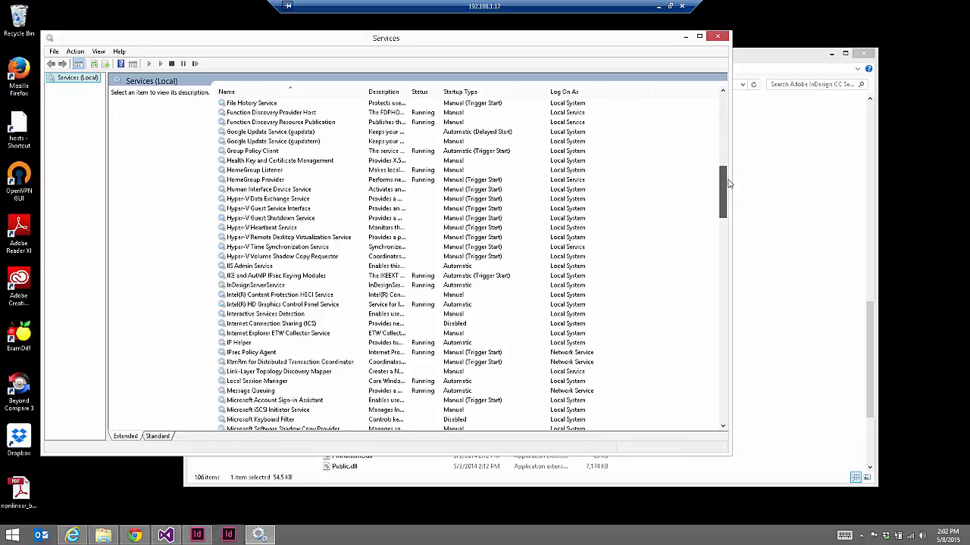
{"action": "left_click", "coordinate": [285, 289]}
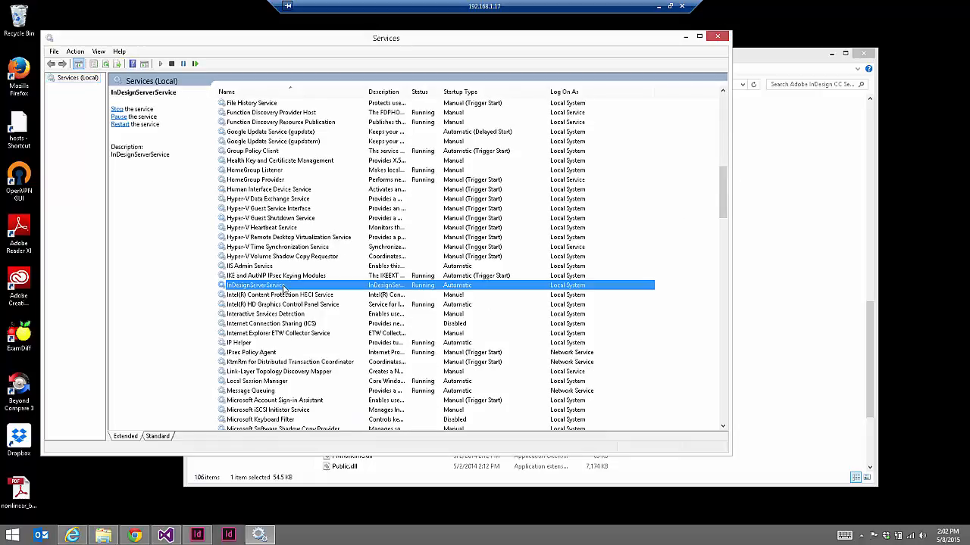
{"action": "right_click", "coordinate": [284, 290]}
{"action": "left_click", "coordinate": [322, 384]}
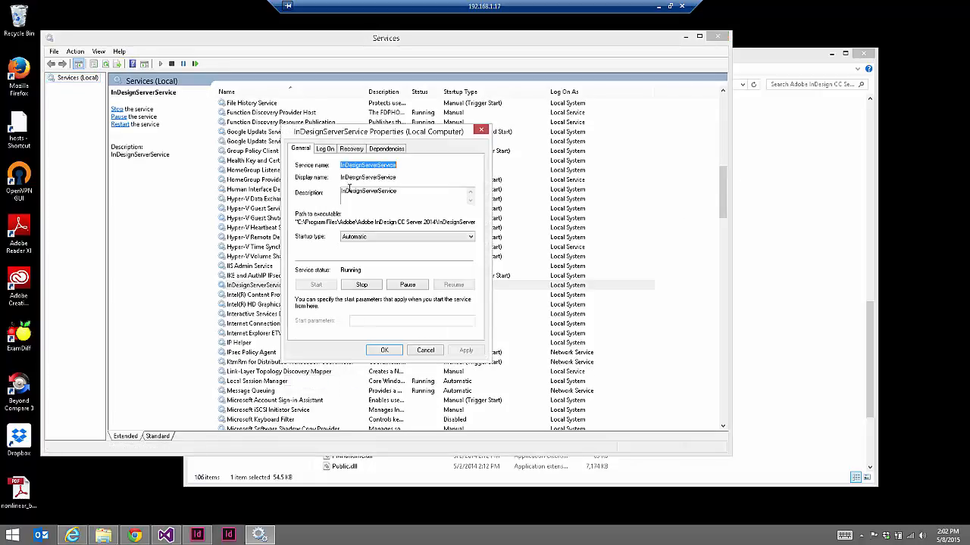
{"action": "left_click", "coordinate": [327, 152]}
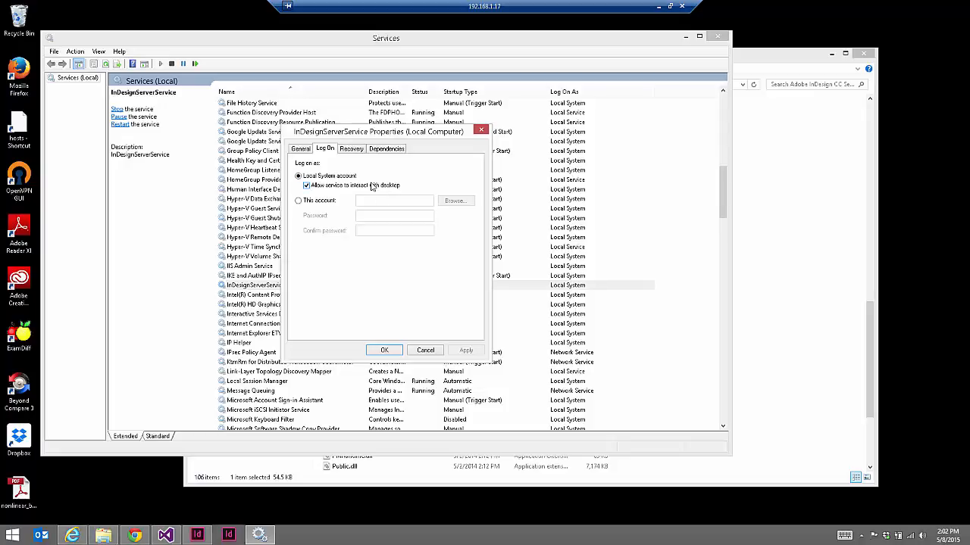
{"action": "left_click", "coordinate": [428, 352]}
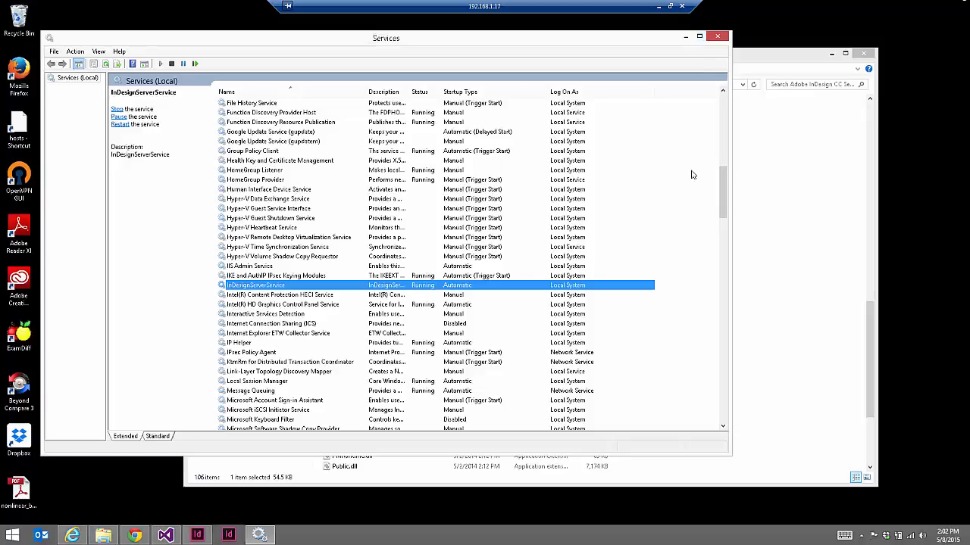
Load localhost:8081 in a new Chrome tab and select the returned SOAP fault XML
{"action": "left_click", "coordinate": [134, 536]}
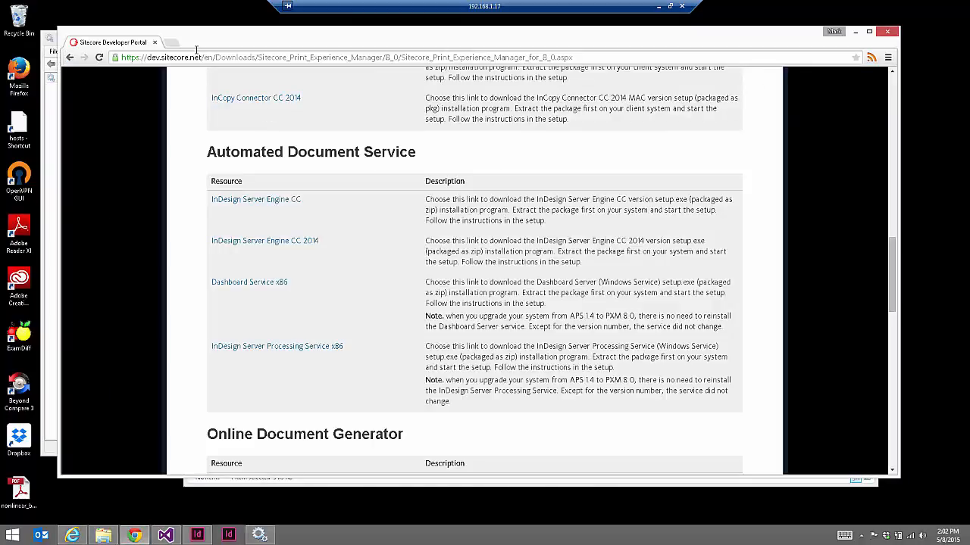
{"action": "left_click", "coordinate": [171, 42]}
{"action": "type", "text": "lost"}
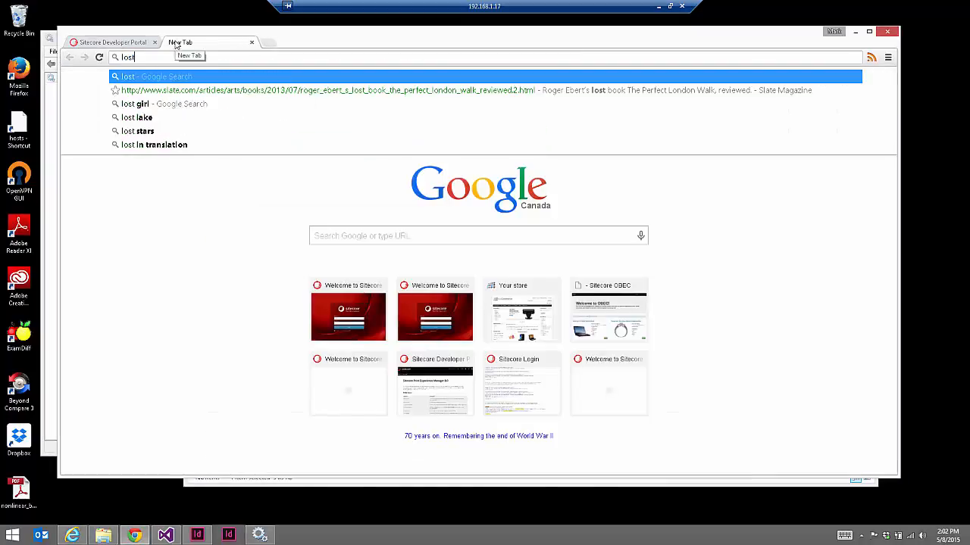
{"action": "key", "text": "BackSpace"}
{"action": "key", "text": "BackSpace"}
{"action": "type", "text": "c"}
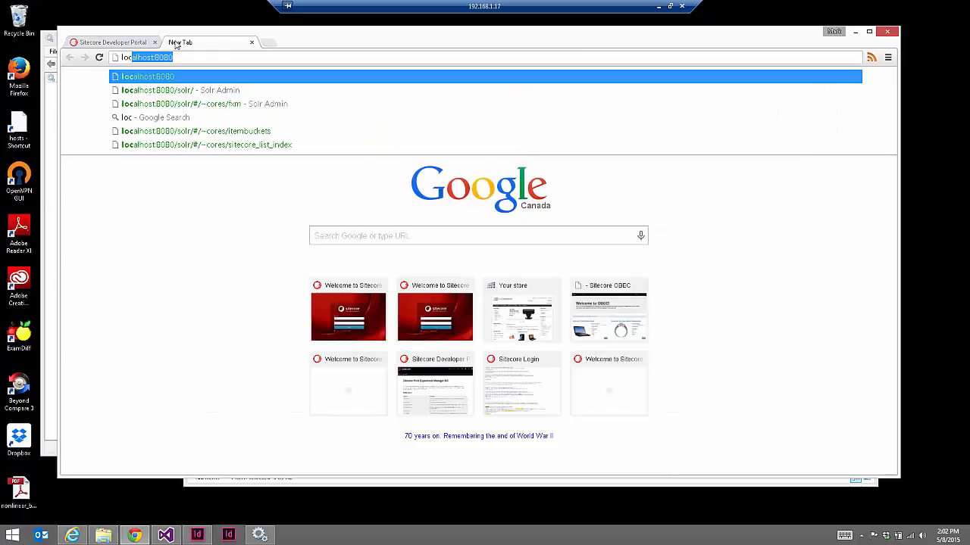
{"action": "type", "text": "alhost:8081"}
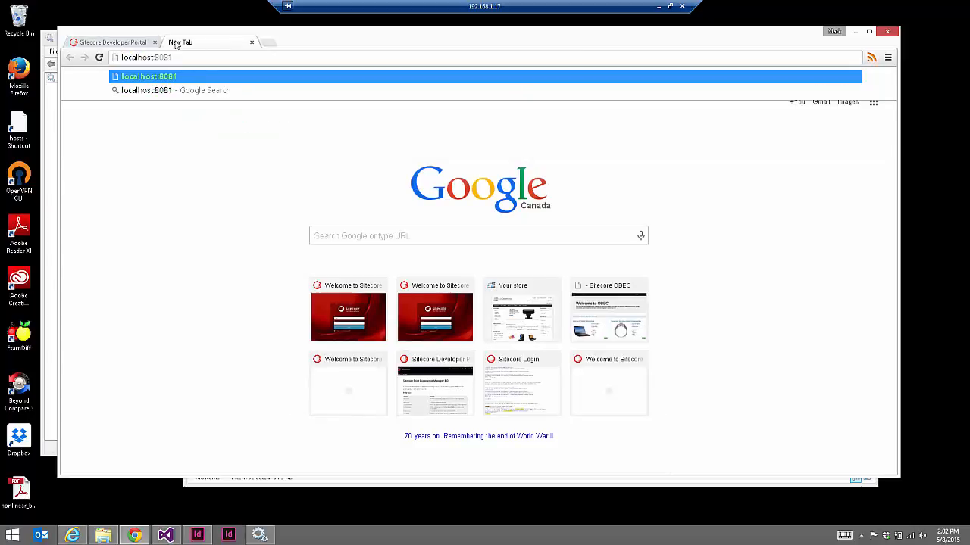
{"action": "key", "text": "Return"}
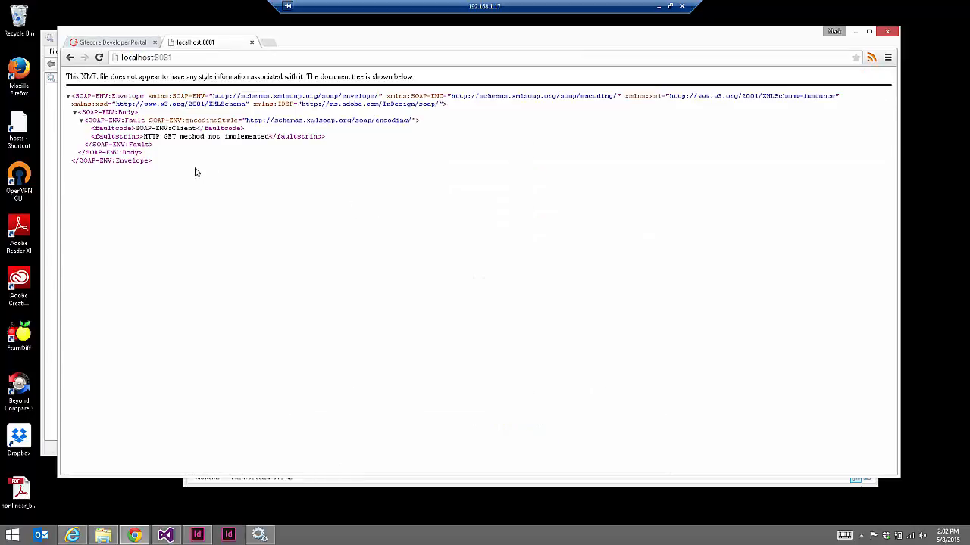
{"action": "left_click_drag", "start_coordinate": [195, 173], "coordinate": [72, 90]}
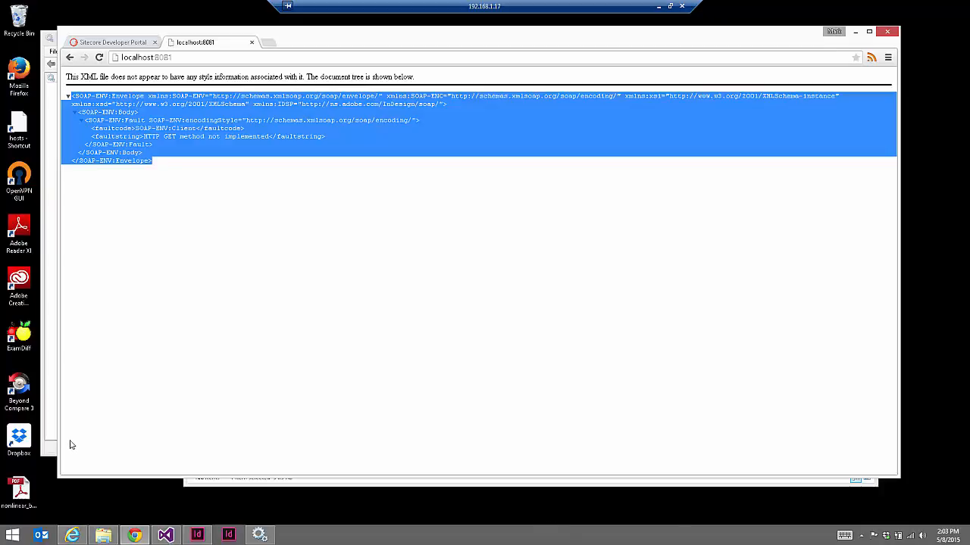
{"action": "left_click", "coordinate": [104, 538]}
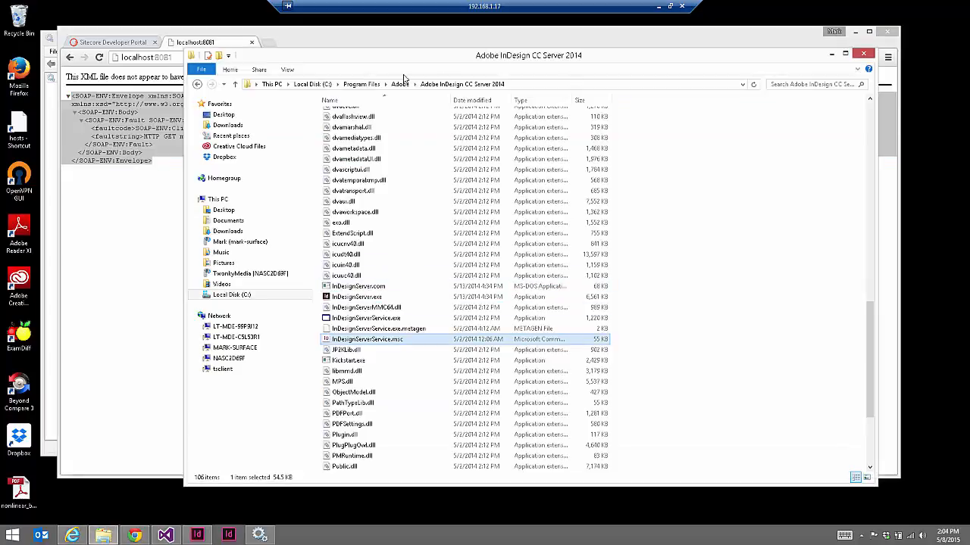
{"action": "left_click", "coordinate": [400, 84]}
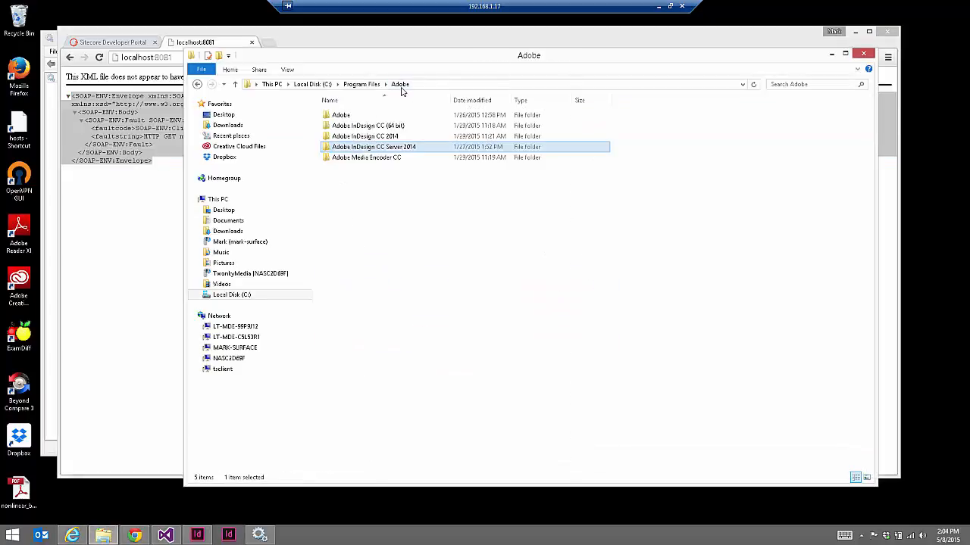
{"action": "double_click", "coordinate": [407, 149]}
{"action": "double_click", "coordinate": [354, 242]}
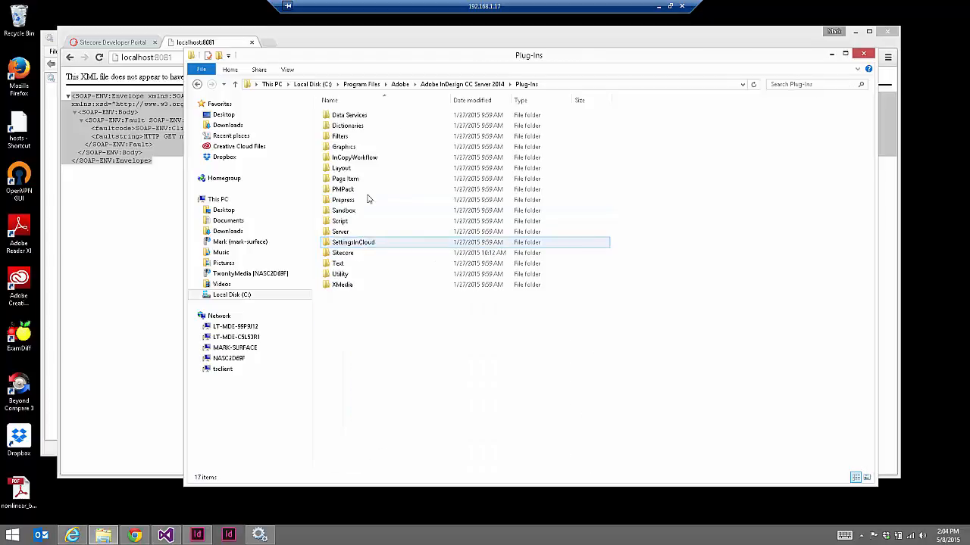
{"action": "double_click", "coordinate": [342, 253]}
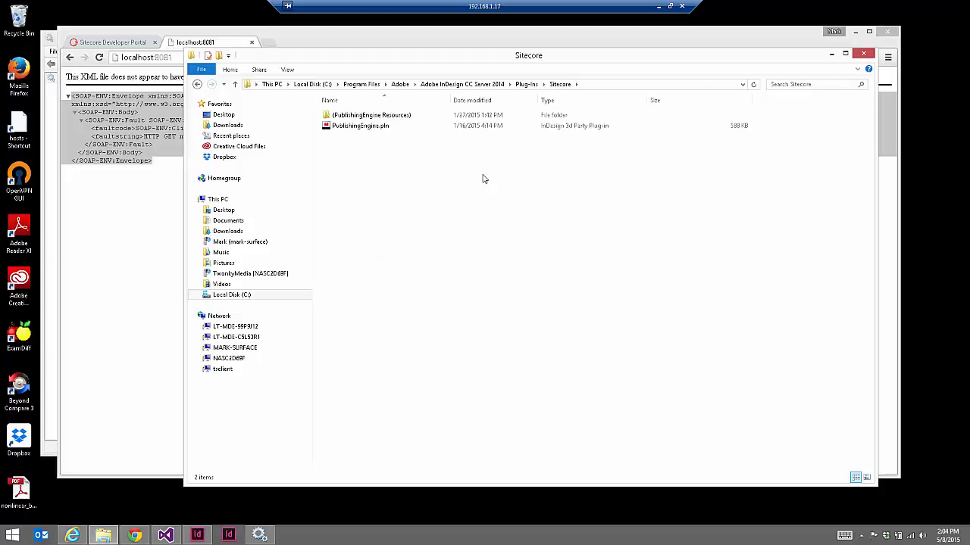
{"action": "left_click", "coordinate": [134, 536]}
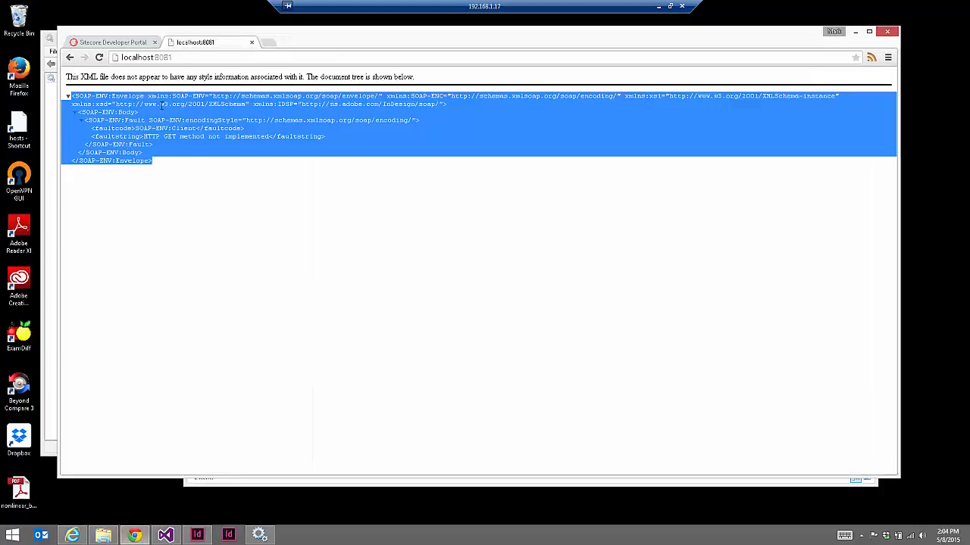
On the Sitecore Developer Portal downloads page, highlight the Automated Document Service heading
{"action": "left_click", "coordinate": [134, 44]}
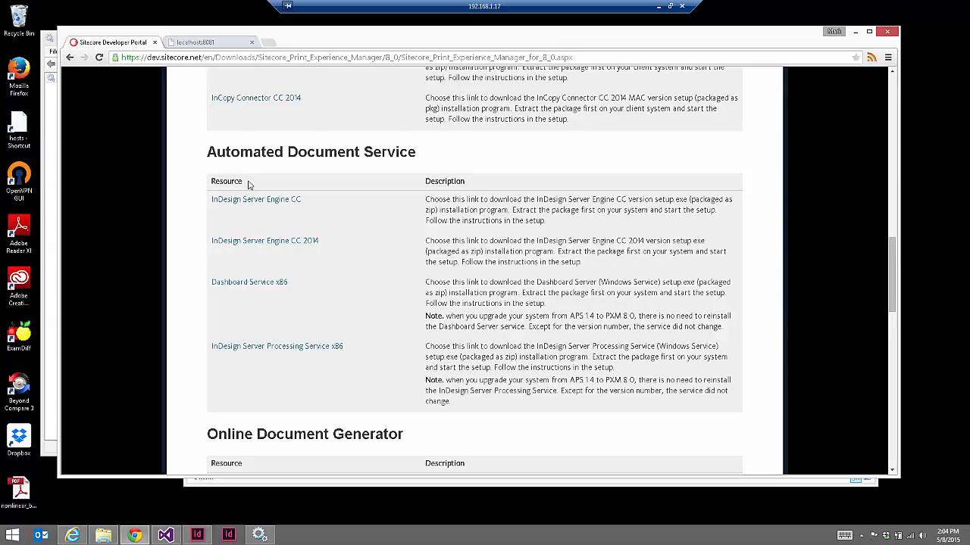
{"action": "left_click_drag", "start_coordinate": [204, 152], "coordinate": [412, 158]}
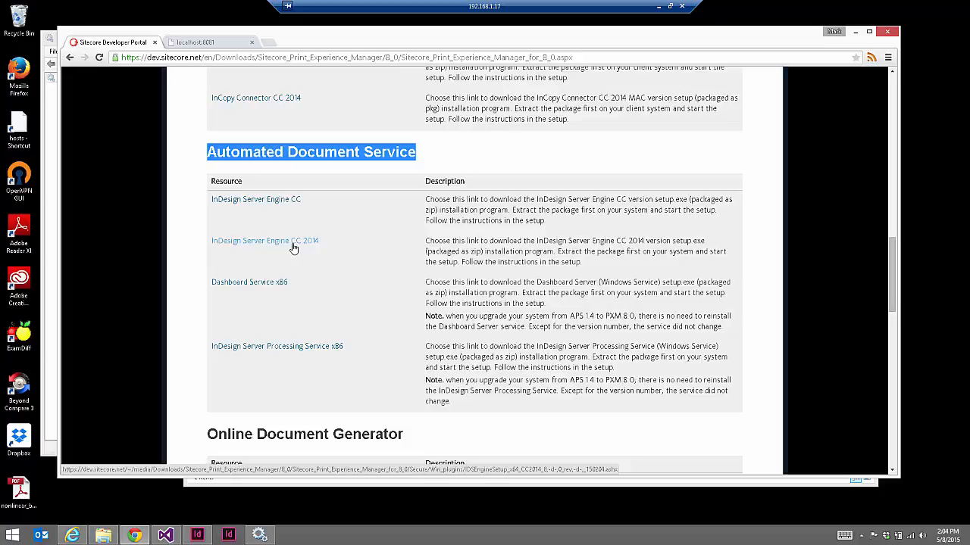
{"action": "left_click", "coordinate": [283, 162]}
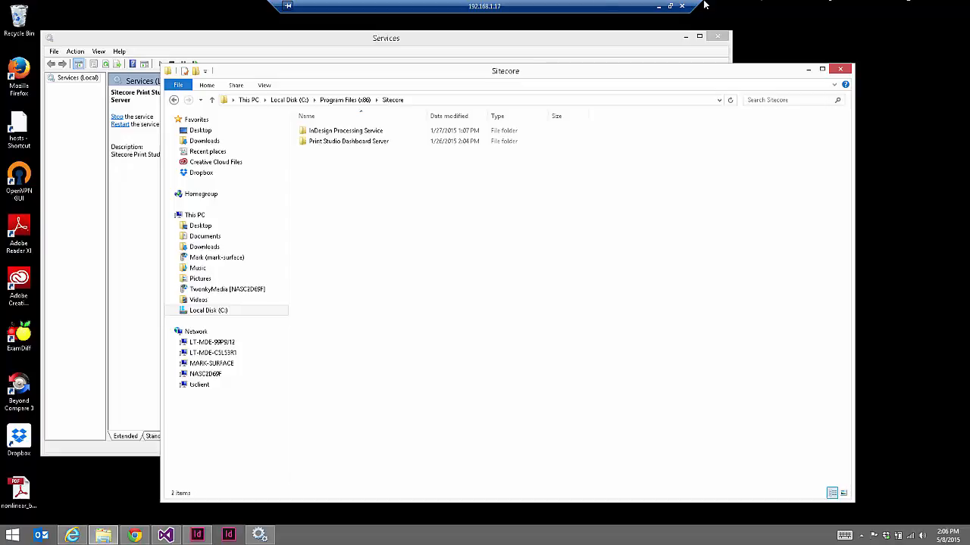
Reveal the C:\Program Files (x86)\Sitecore path in Explorer, then return to Services
{"action": "left_click", "coordinate": [493, 100]}
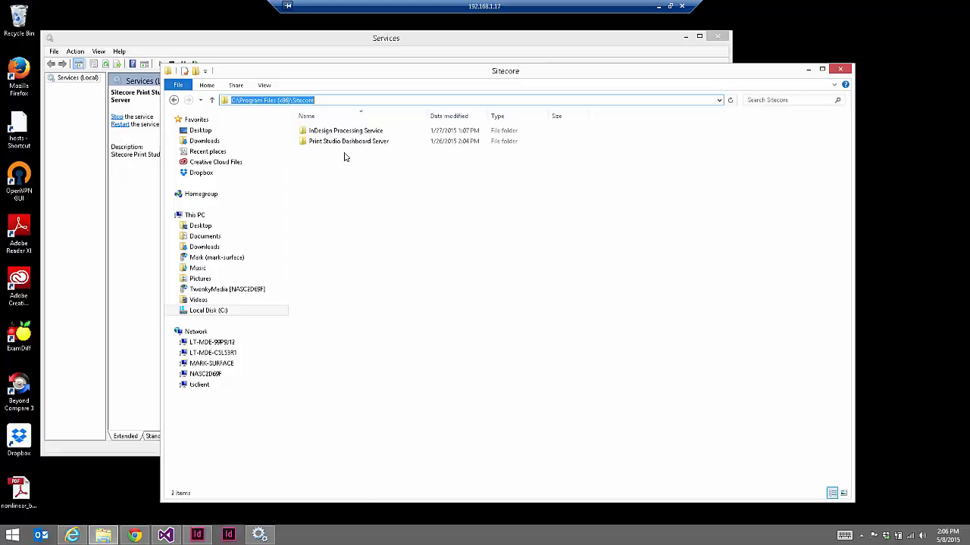
{"action": "left_click", "coordinate": [349, 39]}
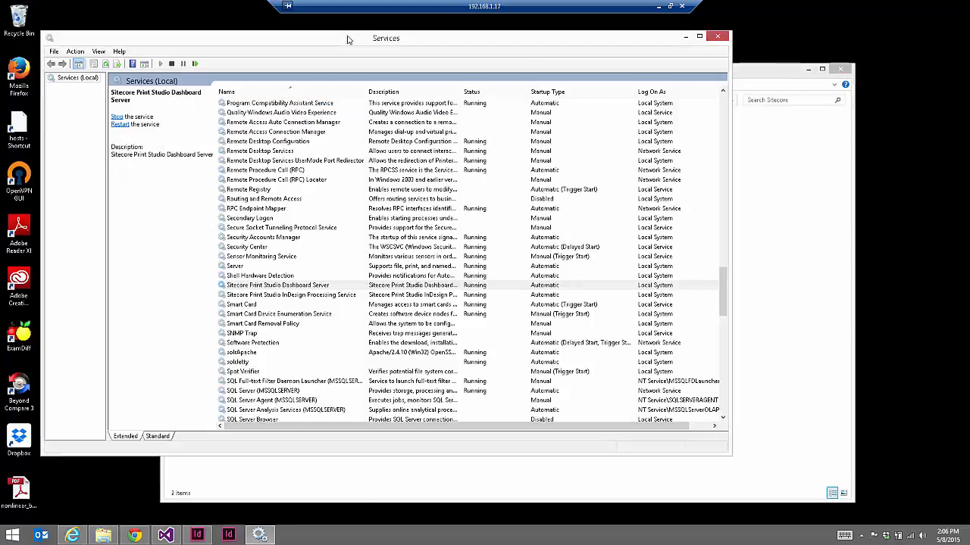
Check the Print Studio Dashboard Server and InDesign Processing Service rows, then return to the Sitecore folder
{"action": "left_click", "coordinate": [296, 295]}
{"action": "left_click", "coordinate": [289, 287]}
{"action": "left_click", "coordinate": [302, 296]}
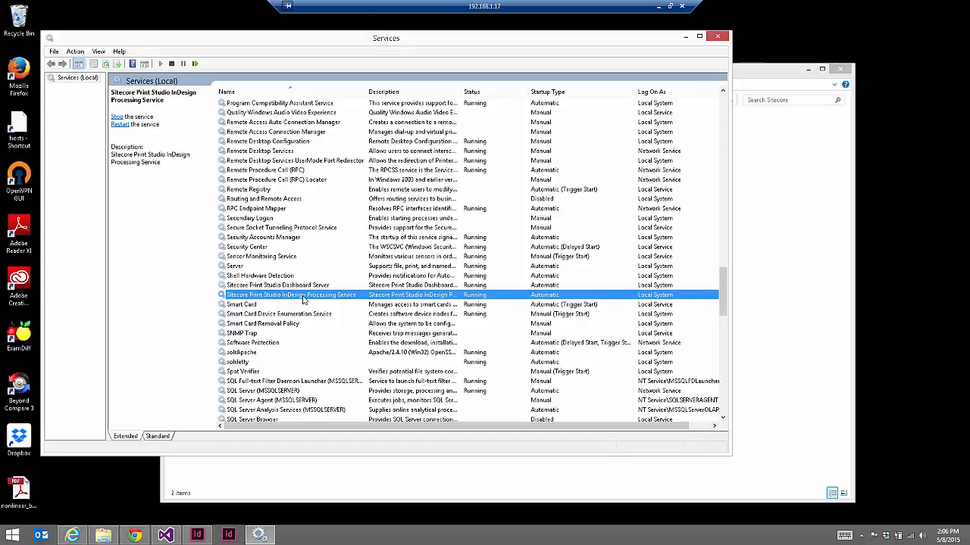
{"action": "left_click", "coordinate": [781, 78]}
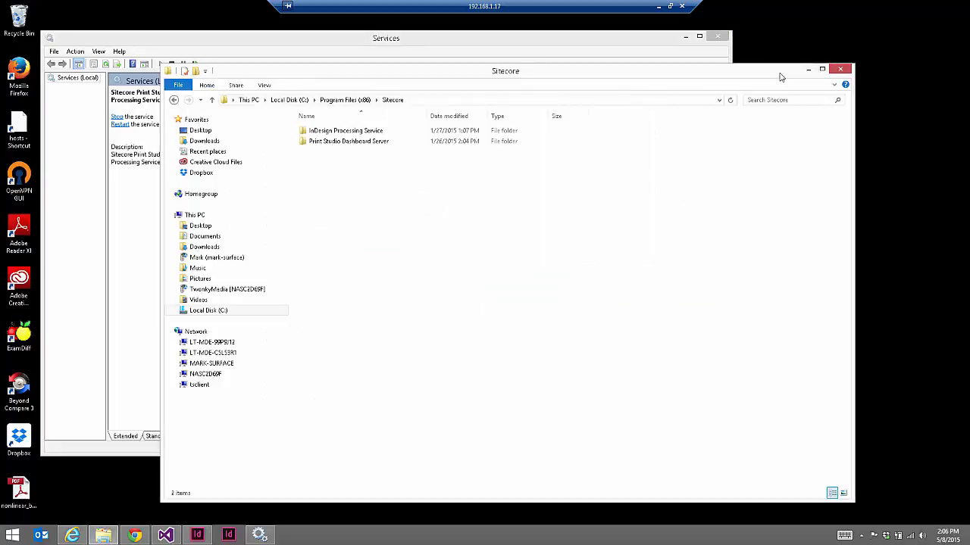
Open DashBoardServer.exe.config and InDesignProcessingService.exe.config in Visual Studio, then view Sitecore.PrintStudio.config
{"action": "double_click", "coordinate": [379, 142]}
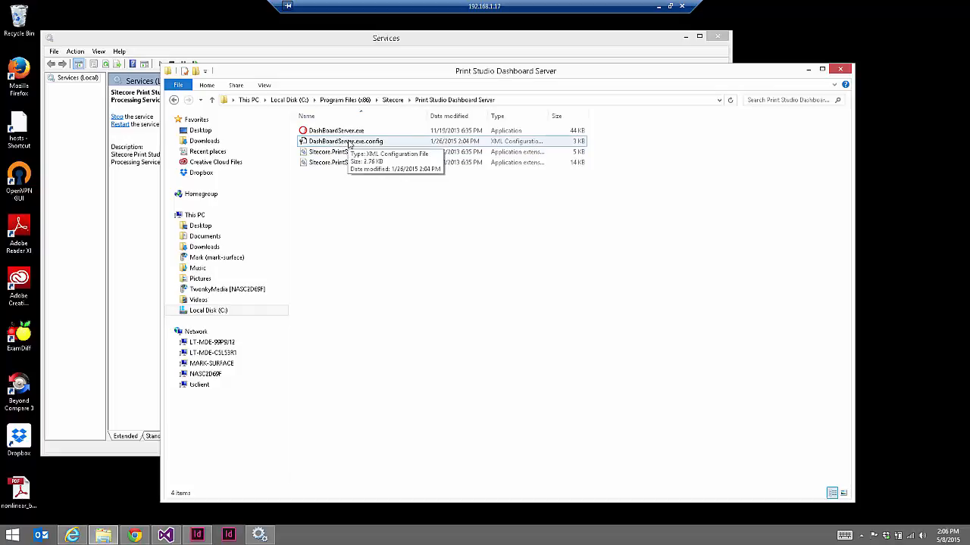
{"action": "double_click", "coordinate": [348, 142]}
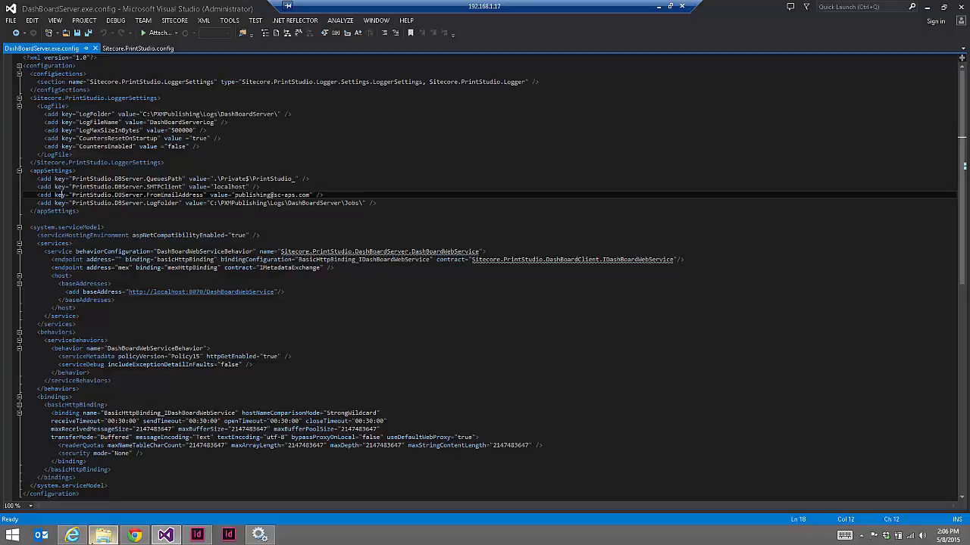
{"action": "left_click", "coordinate": [103, 536]}
{"action": "left_click", "coordinate": [393, 100]}
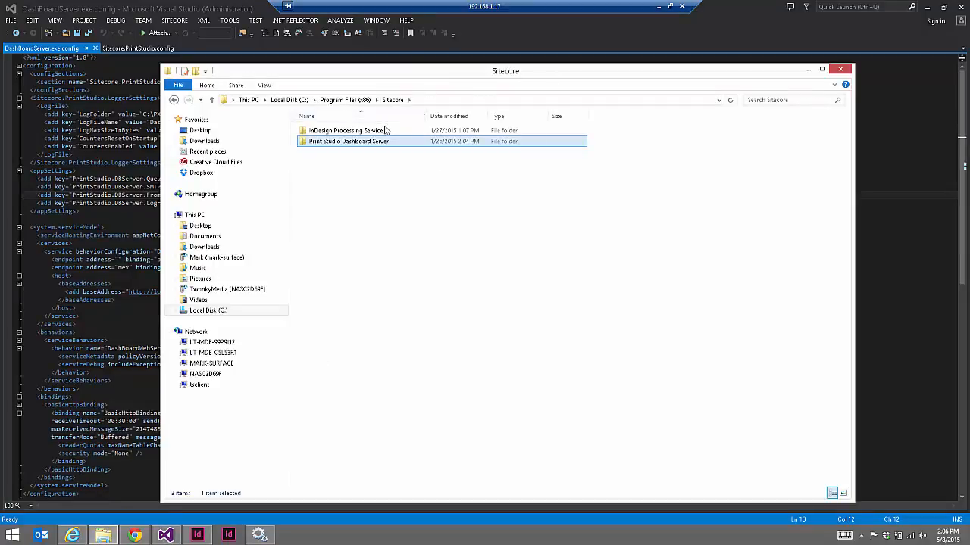
{"action": "double_click", "coordinate": [385, 130]}
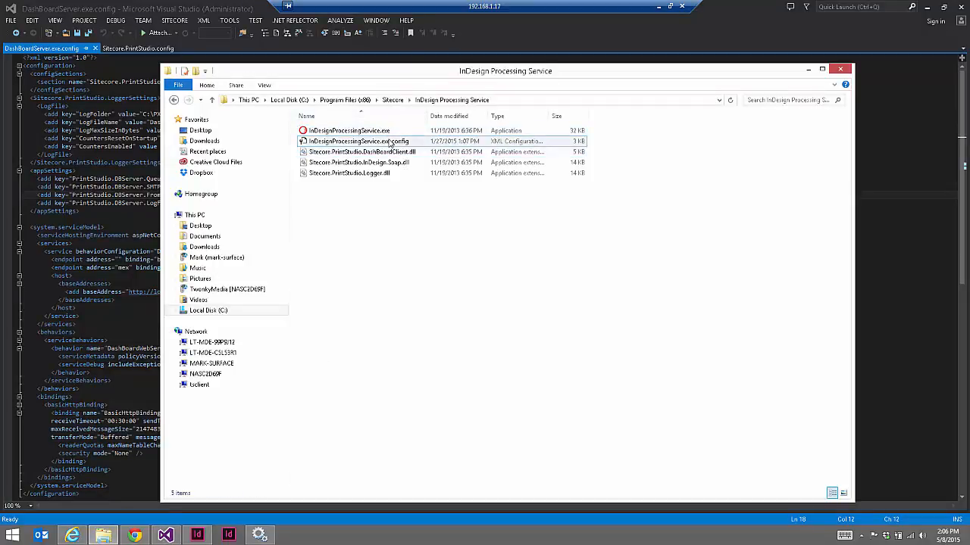
{"action": "double_click", "coordinate": [388, 142]}
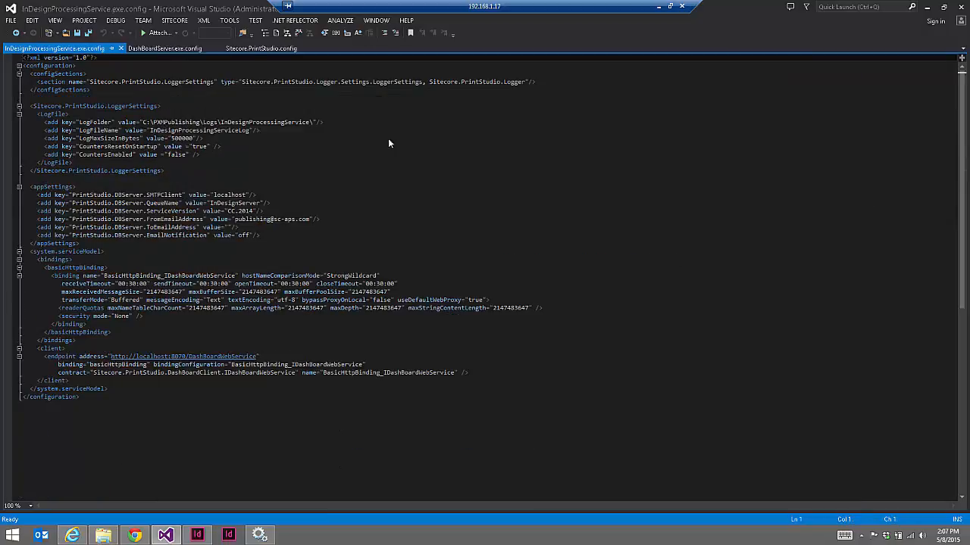
{"action": "left_click", "coordinate": [270, 49]}
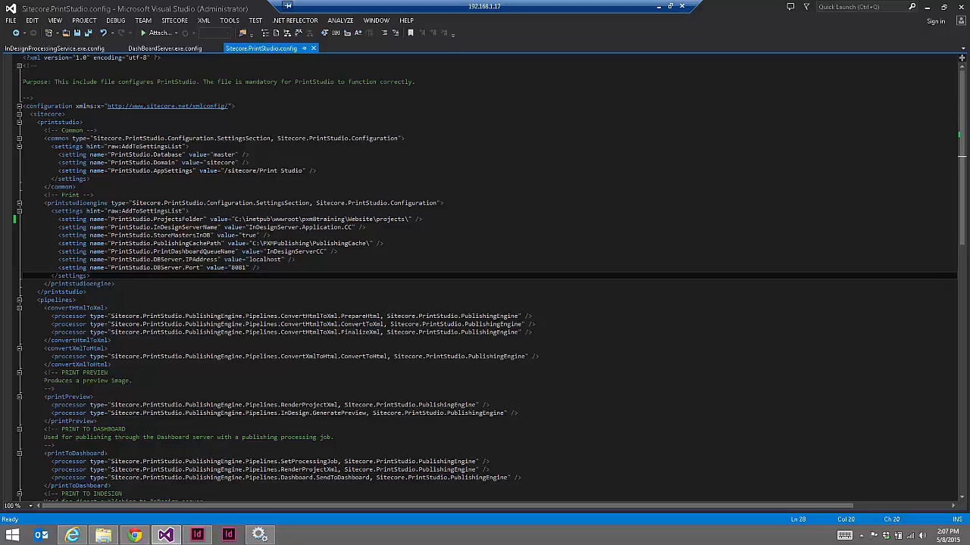
Highlight the ProjectsFolder path, InDesignServerName and PrintDashboardQueueName InDesignServerCC values in Sitecore.PrintStudio.config
{"action": "left_click", "coordinate": [118, 227]}
{"action": "left_click_drag", "start_coordinate": [111, 219], "coordinate": [204, 219]}
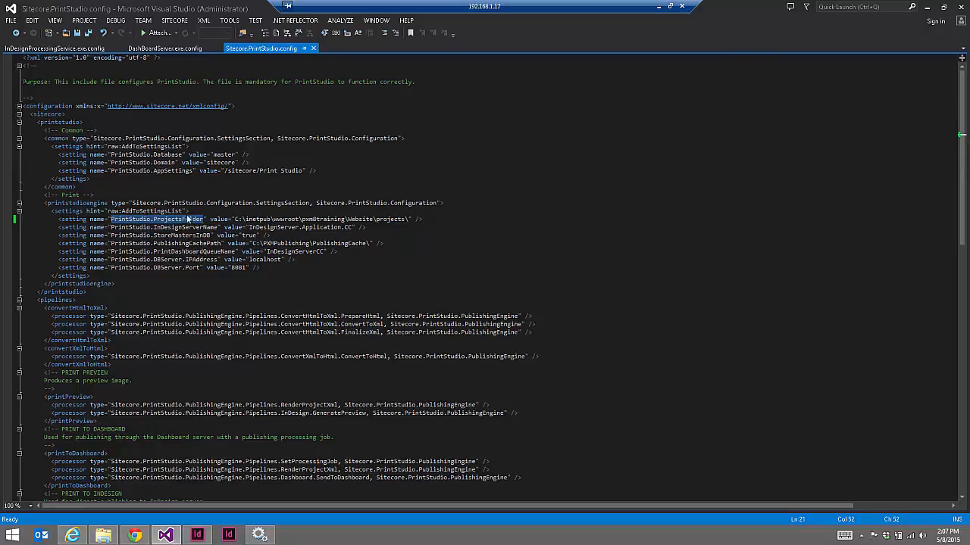
{"action": "left_click_drag", "start_coordinate": [234, 219], "coordinate": [347, 220]}
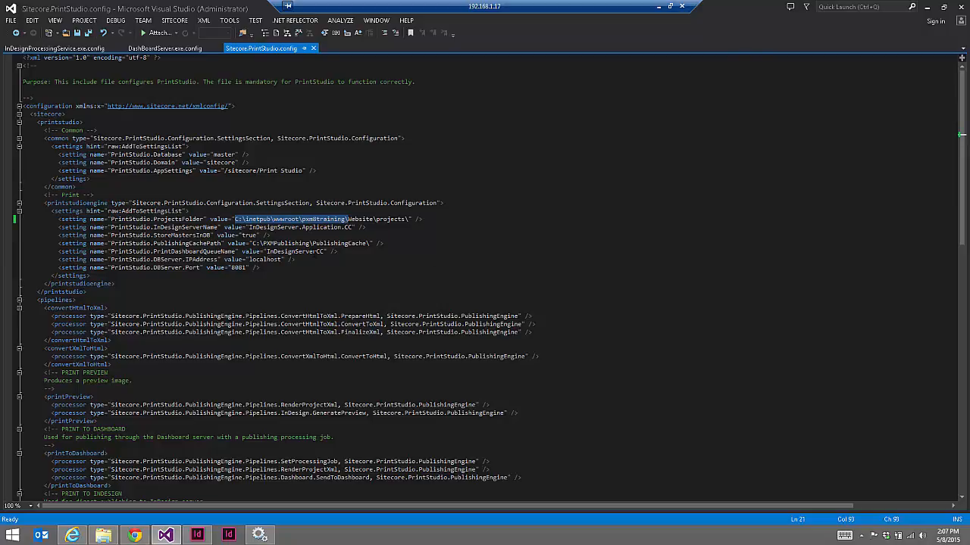
{"action": "left_click_drag", "start_coordinate": [249, 227], "coordinate": [353, 227]}
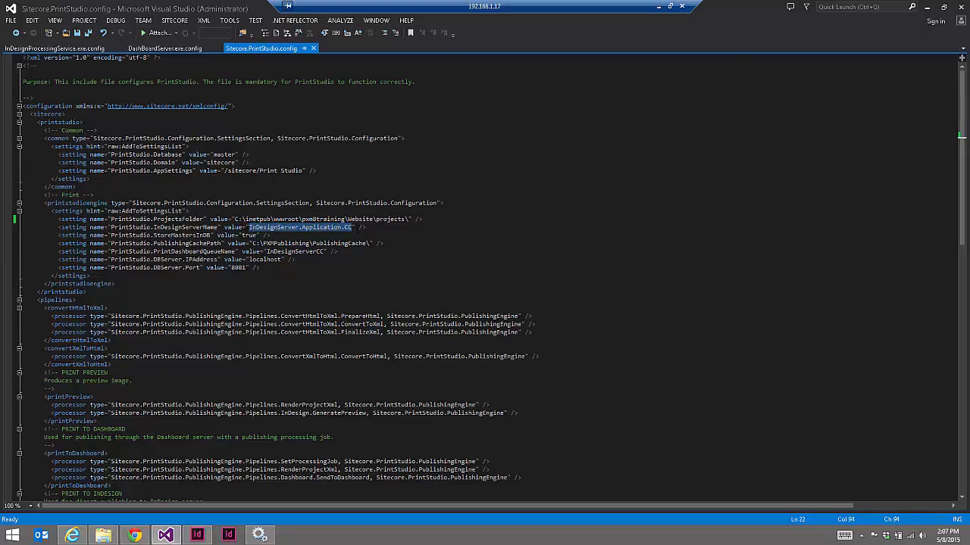
{"action": "left_click_drag", "start_coordinate": [156, 252], "coordinate": [325, 252]}
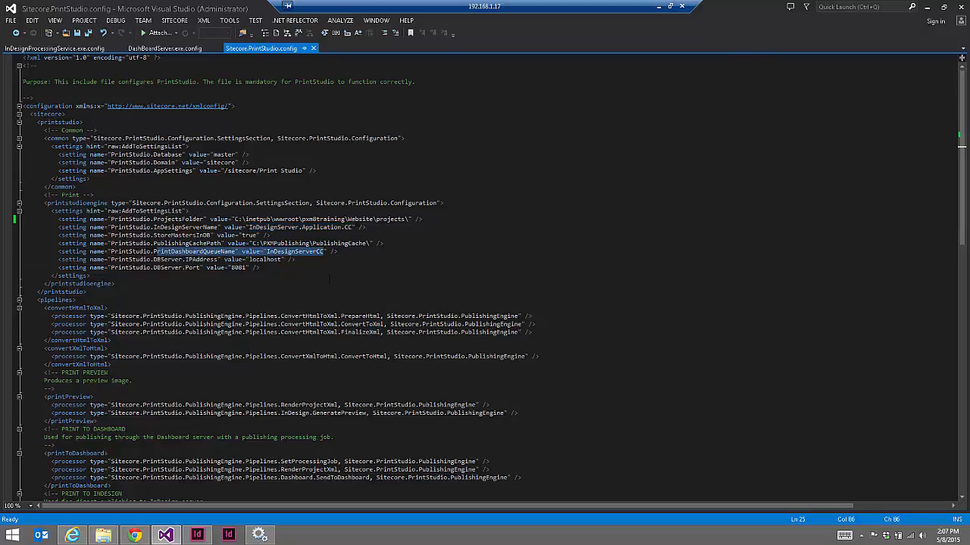
{"action": "left_click", "coordinate": [131, 275]}
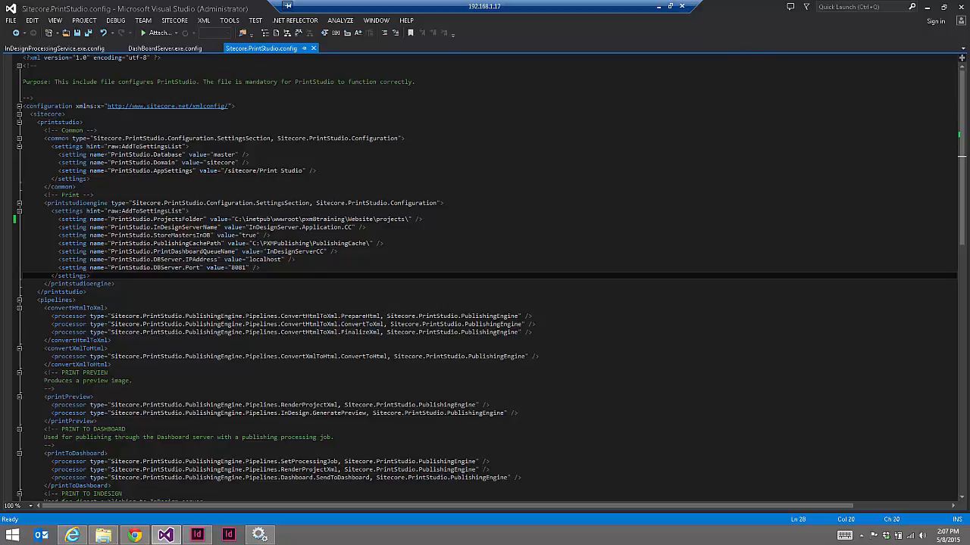
{"action": "double_click", "coordinate": [306, 253]}
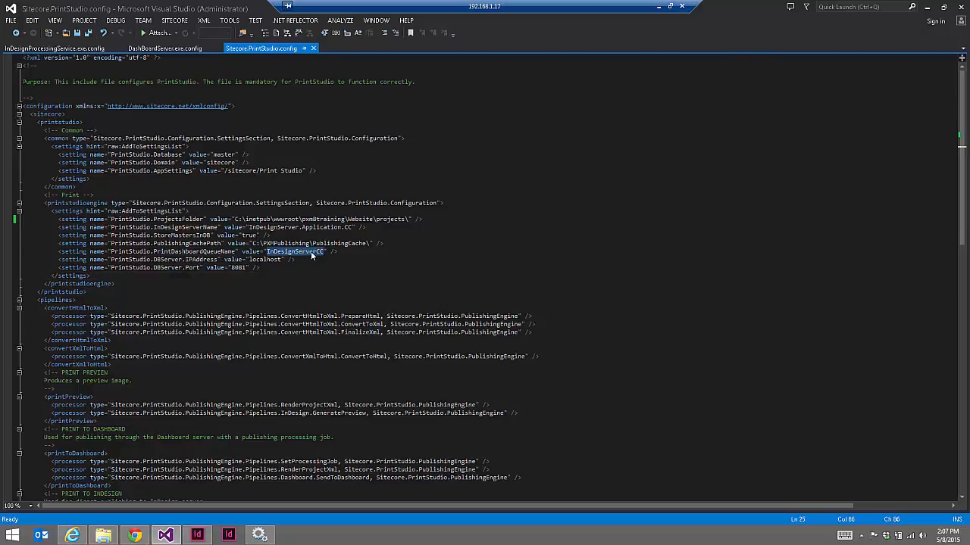
{"action": "left_click", "coordinate": [80, 50]}
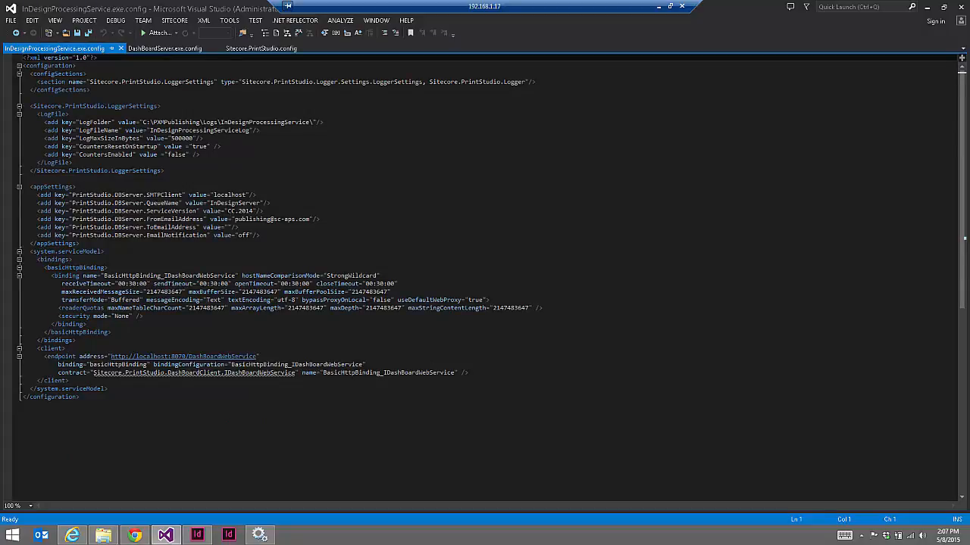
Compare the InDesignServer queue name with PrintDashboardQueueName's InDesignServerCC value in Sitecore.PrintStudio.config
{"action": "double_click", "coordinate": [235, 203]}
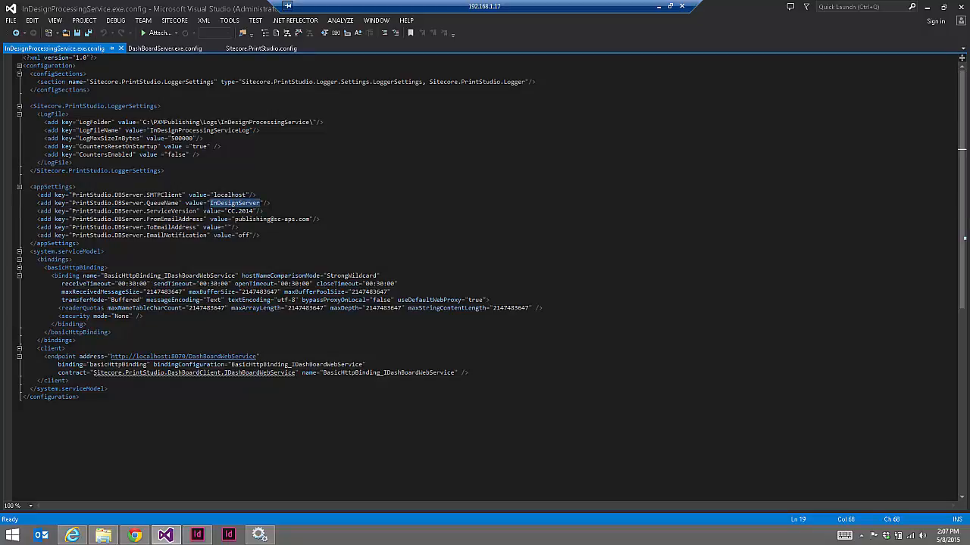
{"action": "left_click_drag", "start_coordinate": [227, 212], "coordinate": [254, 211]}
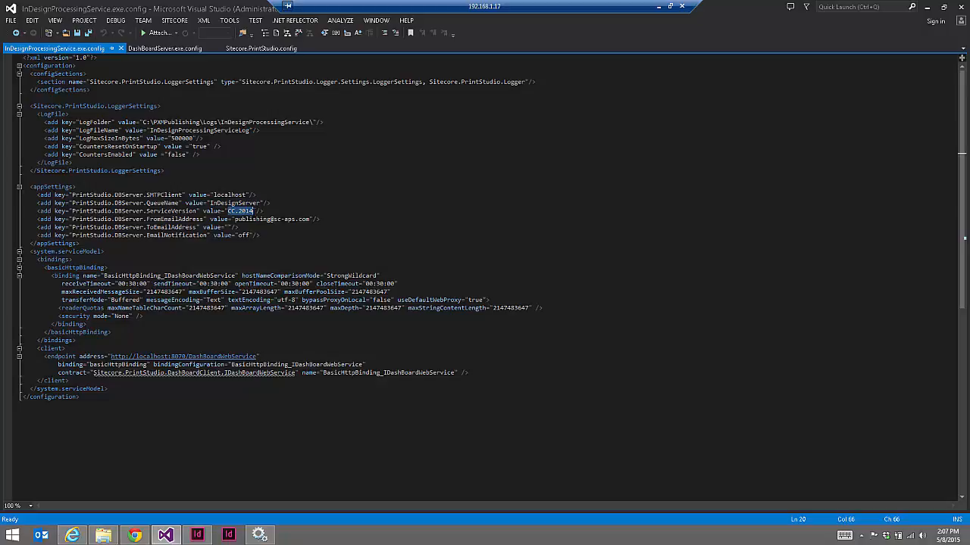
{"action": "left_click", "coordinate": [171, 48]}
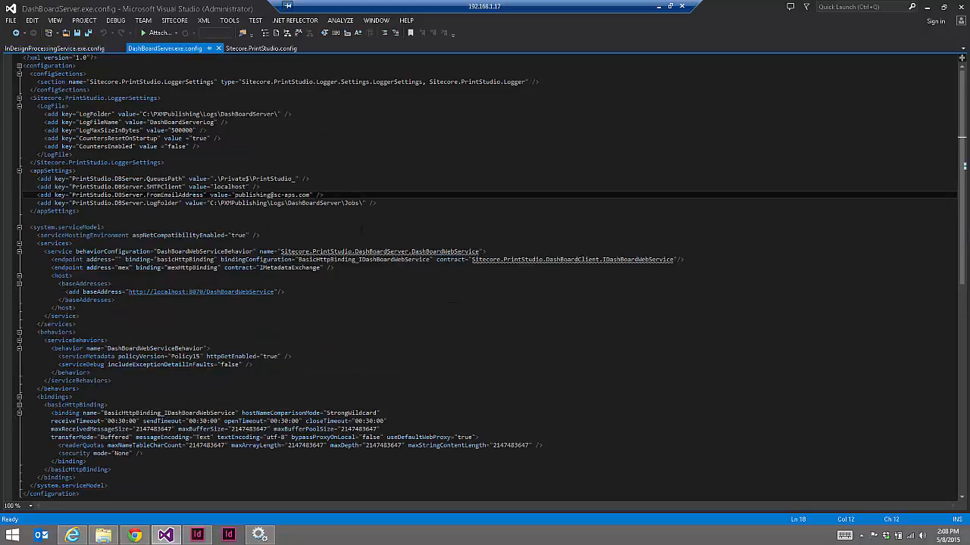
{"action": "left_click", "coordinate": [248, 48]}
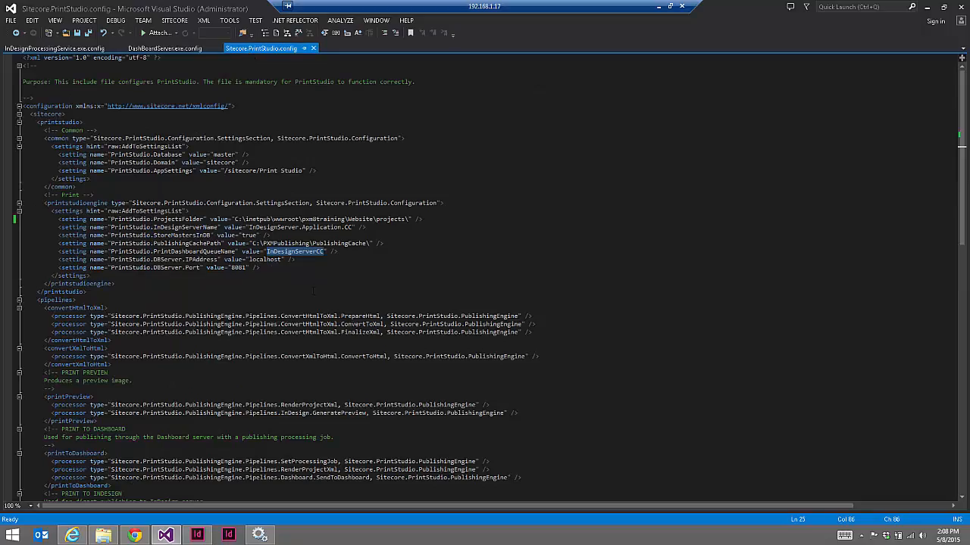
{"action": "double_click", "coordinate": [198, 252]}
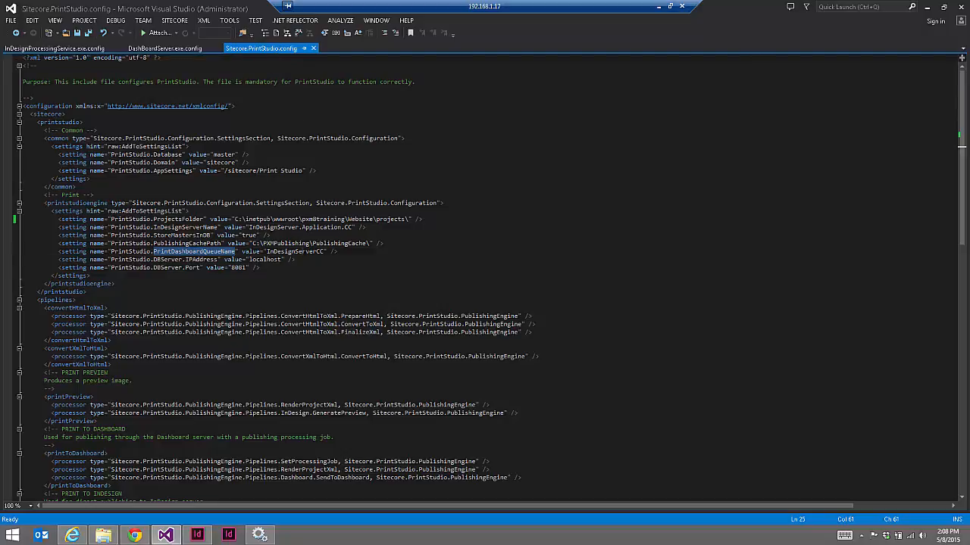
{"action": "double_click", "coordinate": [296, 252]}
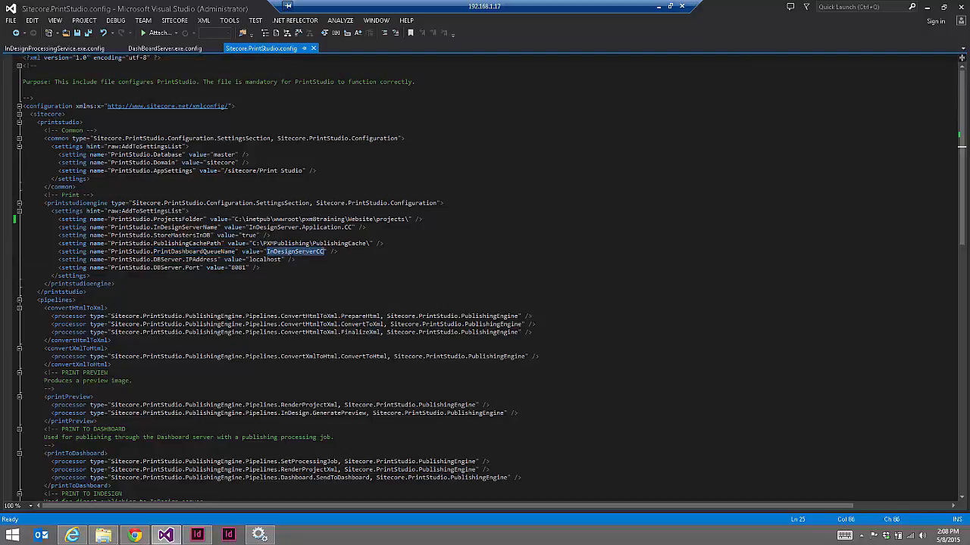
Copy the CC.2014 service version from InDesignProcessingService.exe.config for use in Sitecore.PrintStudio.config
{"action": "left_click", "coordinate": [53, 48]}
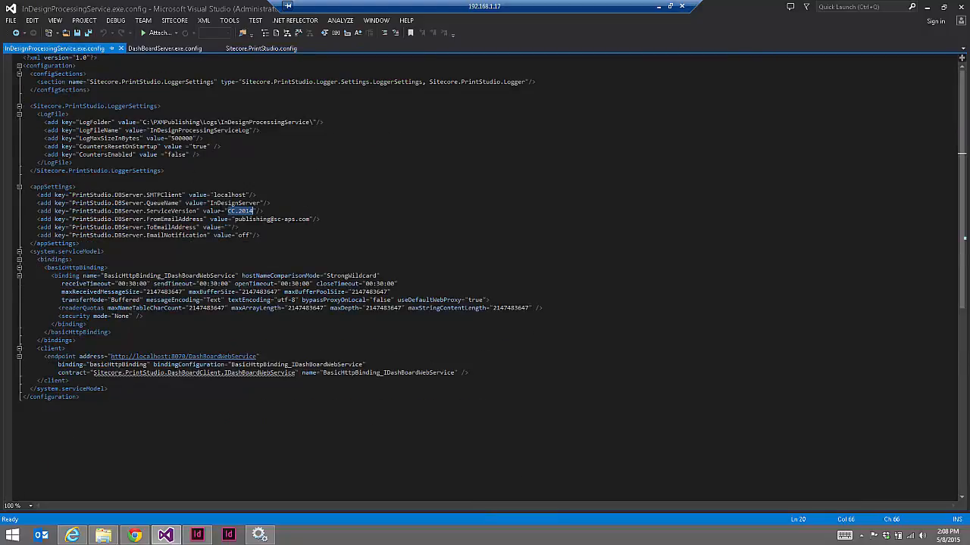
{"action": "double_click", "coordinate": [235, 203]}
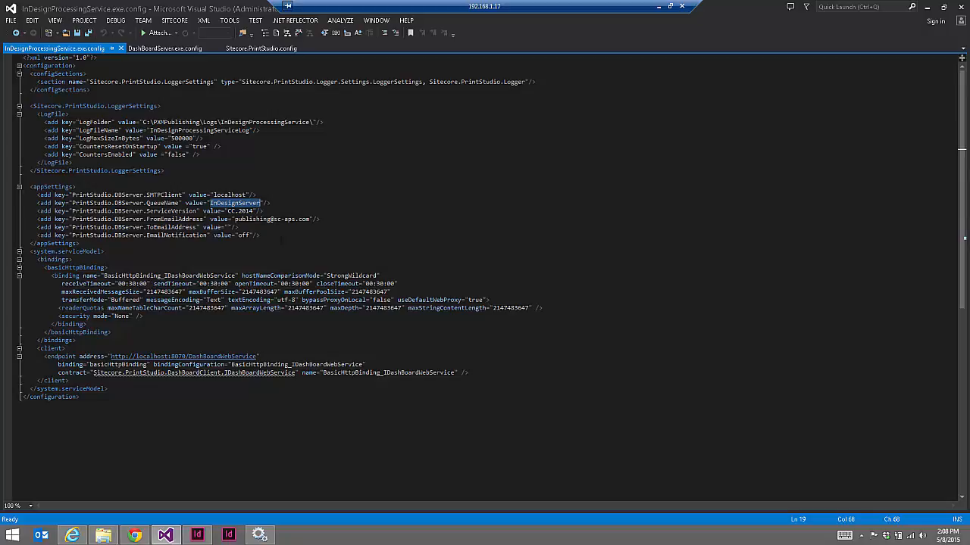
{"action": "left_click_drag", "start_coordinate": [228, 211], "coordinate": [253, 212]}
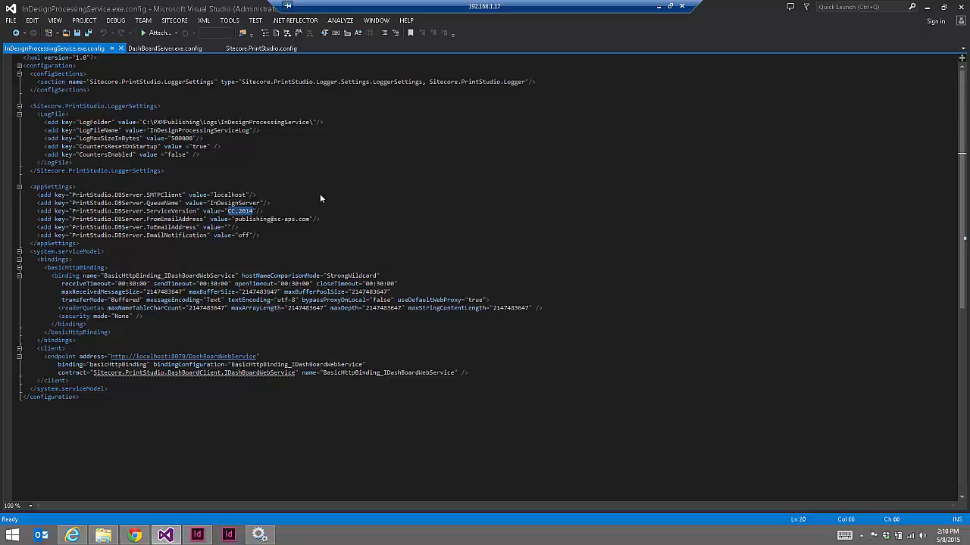
{"action": "left_click", "coordinate": [230, 211]}
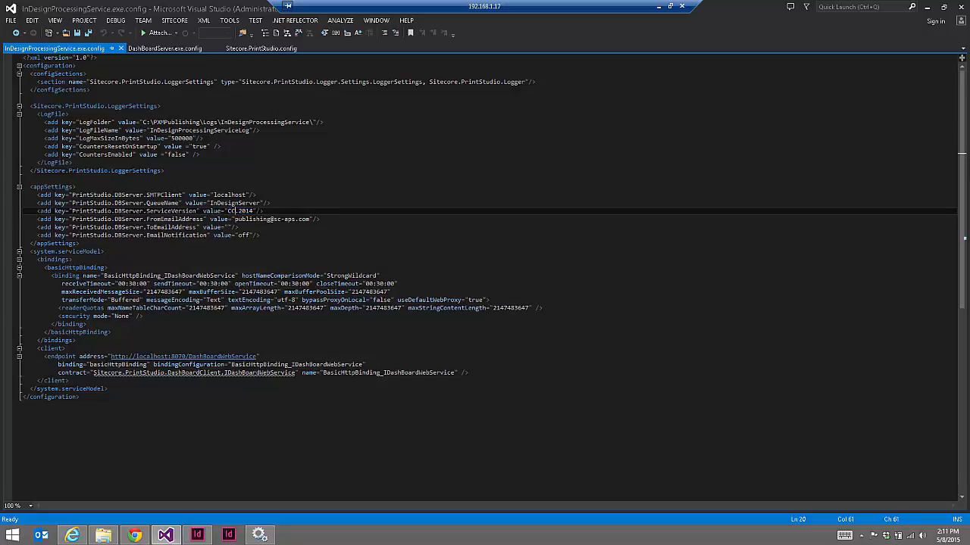
{"action": "left_click_drag", "start_coordinate": [229, 211], "coordinate": [256, 211]}
{"action": "key", "text": "ctrl+c"}
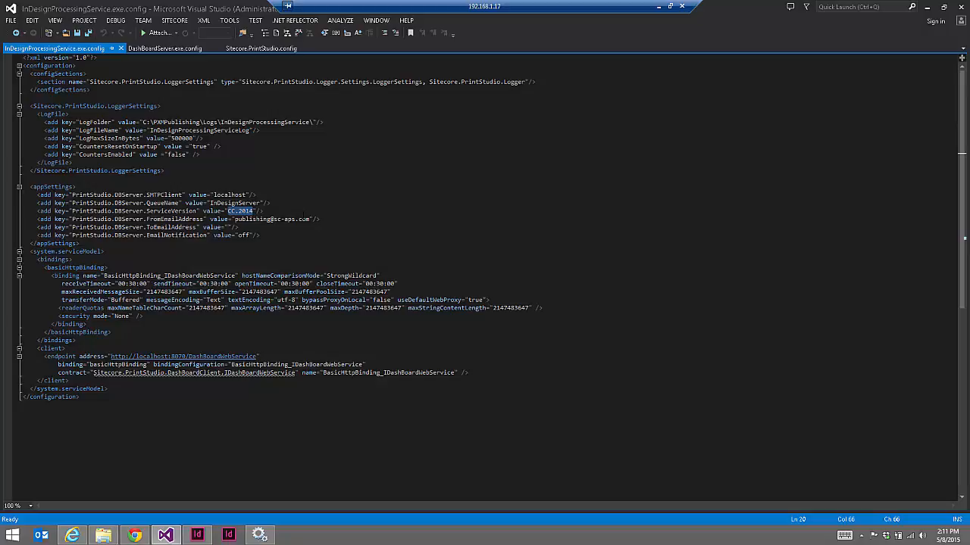
{"action": "left_click", "coordinate": [270, 48]}
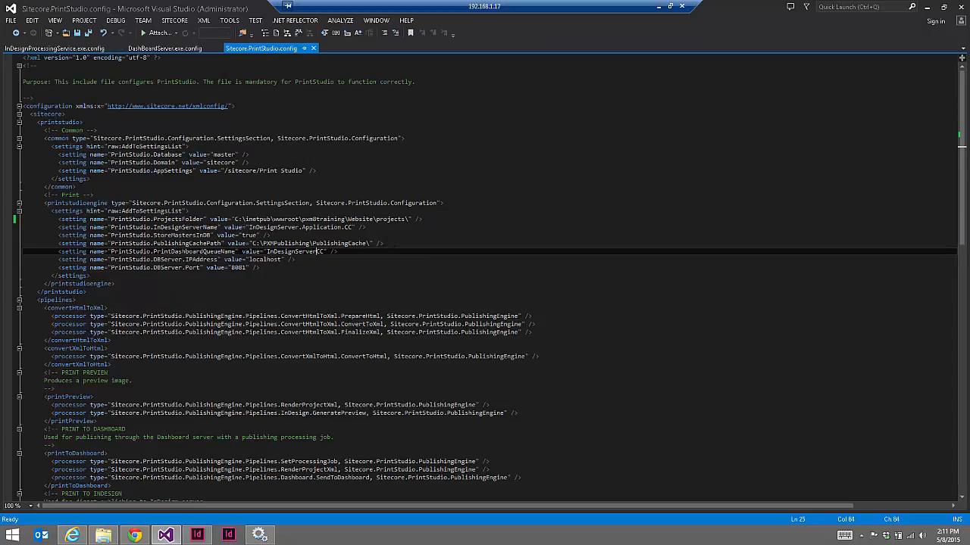
Paste CC.2014 over the .CC ending of InDesignServerName and restore the dot before it
{"action": "left_click_drag", "start_coordinate": [342, 227], "coordinate": [354, 228]}
{"action": "key", "text": "ctrl+v"}
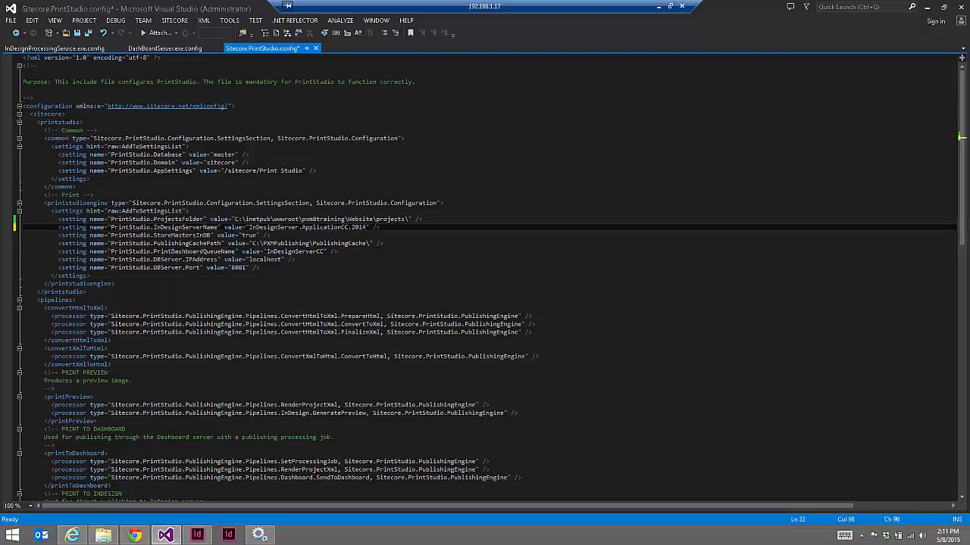
{"action": "type", "text": "."}
Review the InDesignServerName, PublishingCachePath and PrintDashboardQueueName setting lines
{"action": "left_click", "coordinate": [203, 252]}
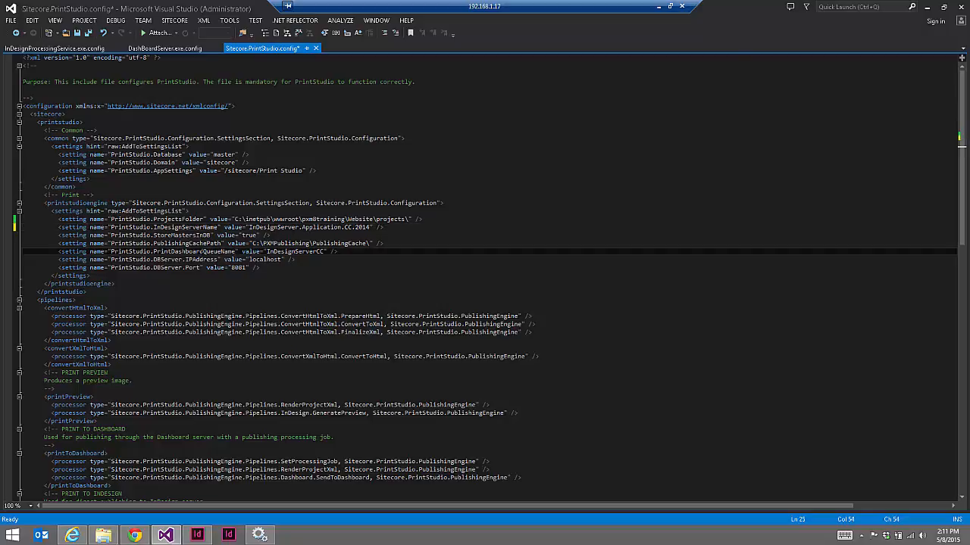
{"action": "double_click", "coordinate": [203, 252]}
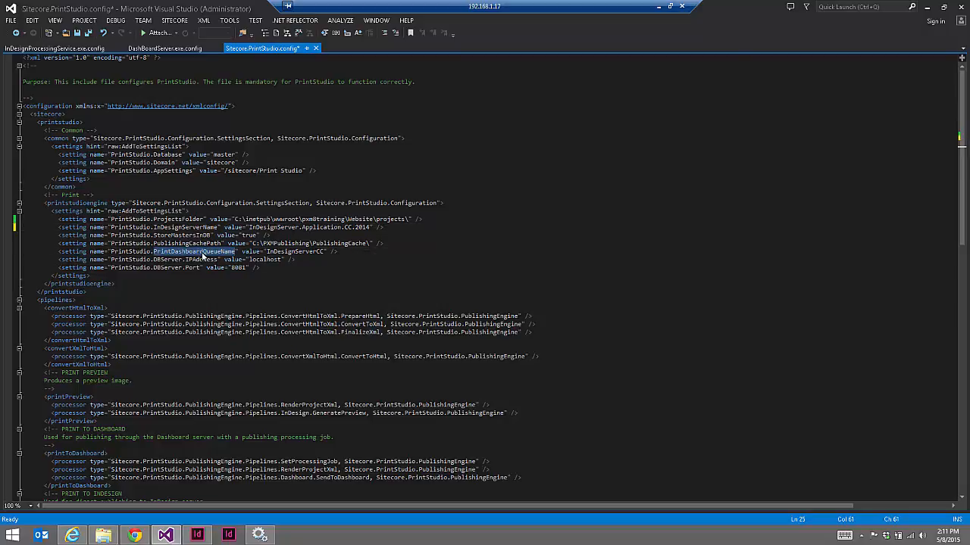
{"action": "double_click", "coordinate": [186, 227]}
{"action": "left_click", "coordinate": [394, 220]}
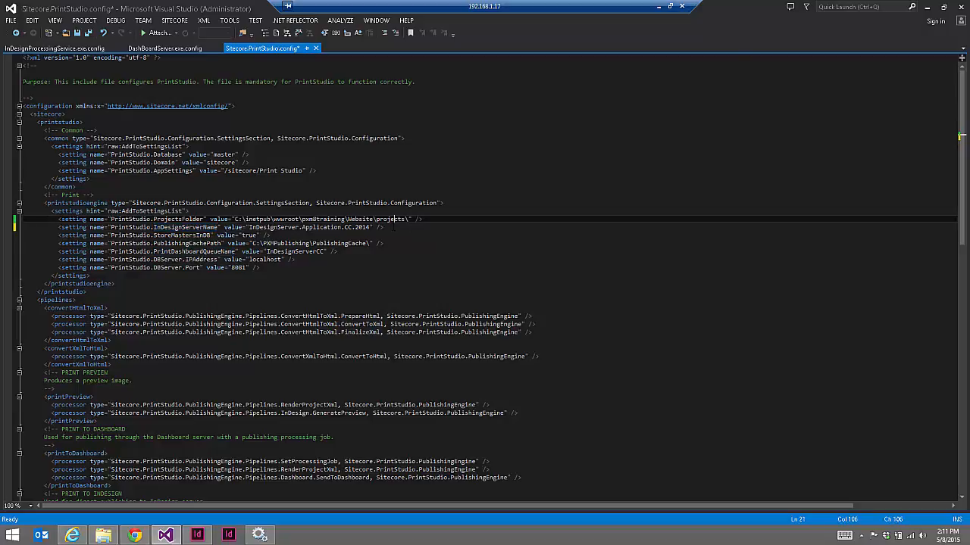
{"action": "left_click_drag", "start_coordinate": [384, 227], "coordinate": [59, 227]}
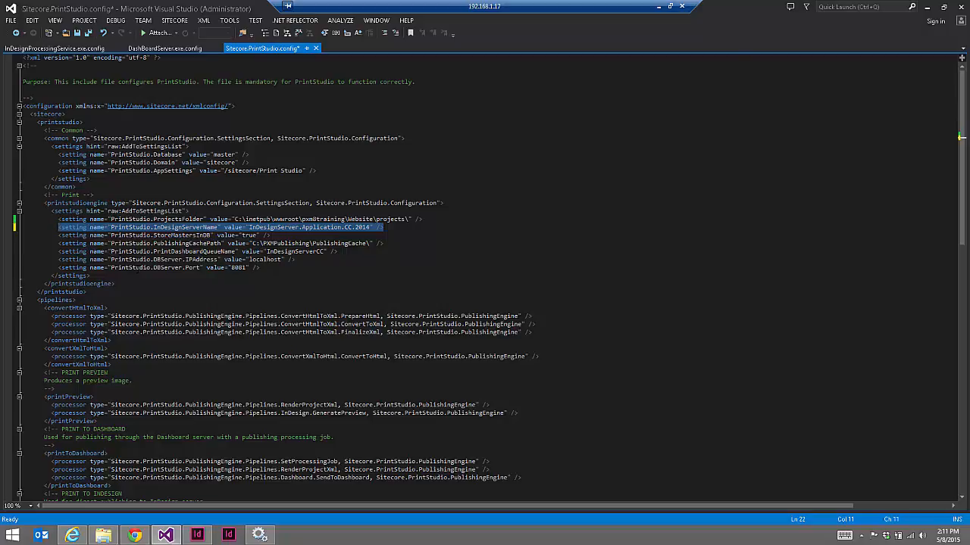
{"action": "double_click", "coordinate": [212, 245]}
{"action": "double_click", "coordinate": [215, 253]}
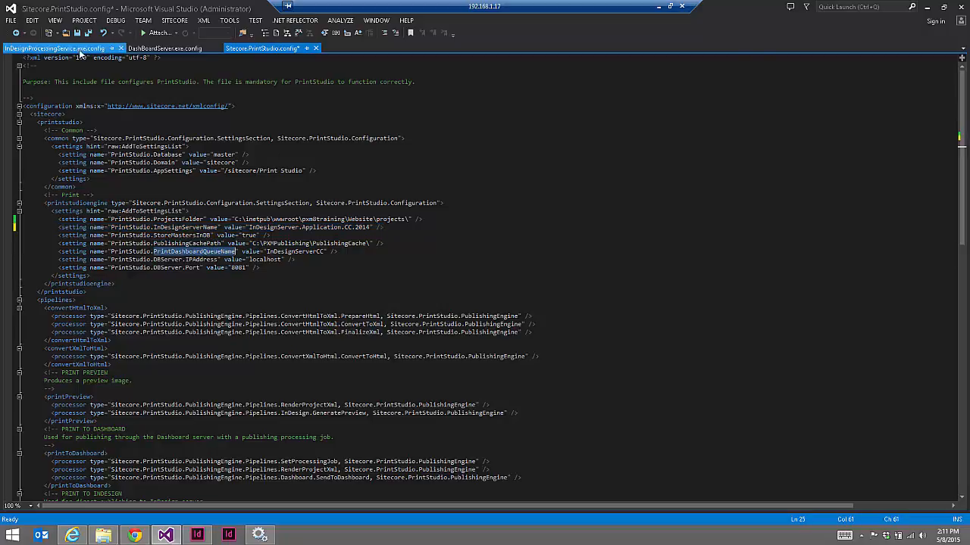
Trim PrintDashboardQueueName from InDesignServerCC to InDesignServer, matching the processing service, and save the file
{"action": "left_click", "coordinate": [79, 50]}
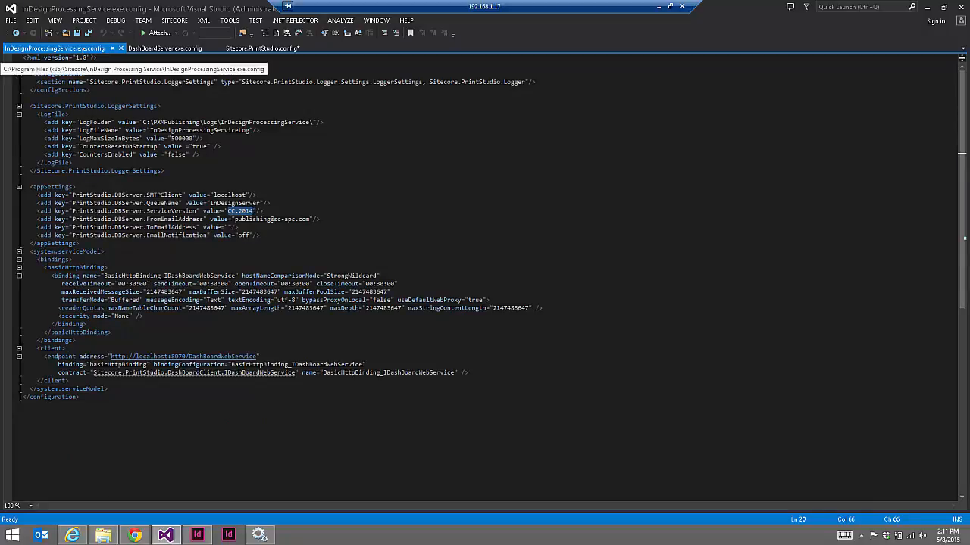
{"action": "double_click", "coordinate": [236, 203]}
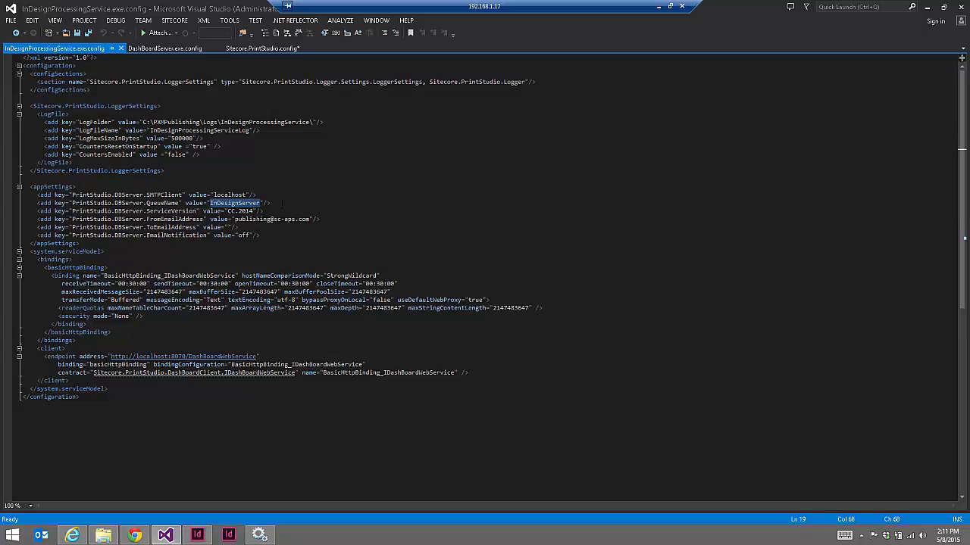
{"action": "left_click", "coordinate": [251, 48]}
{"action": "double_click", "coordinate": [288, 252]}
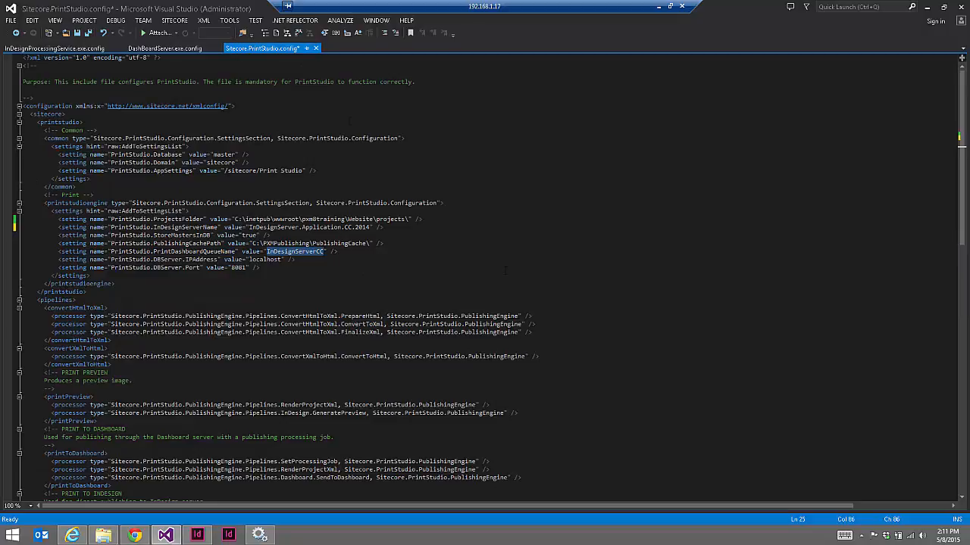
{"action": "key", "text": "Right"}
{"action": "key", "text": "BackSpace"}
{"action": "key", "text": "BackSpace"}
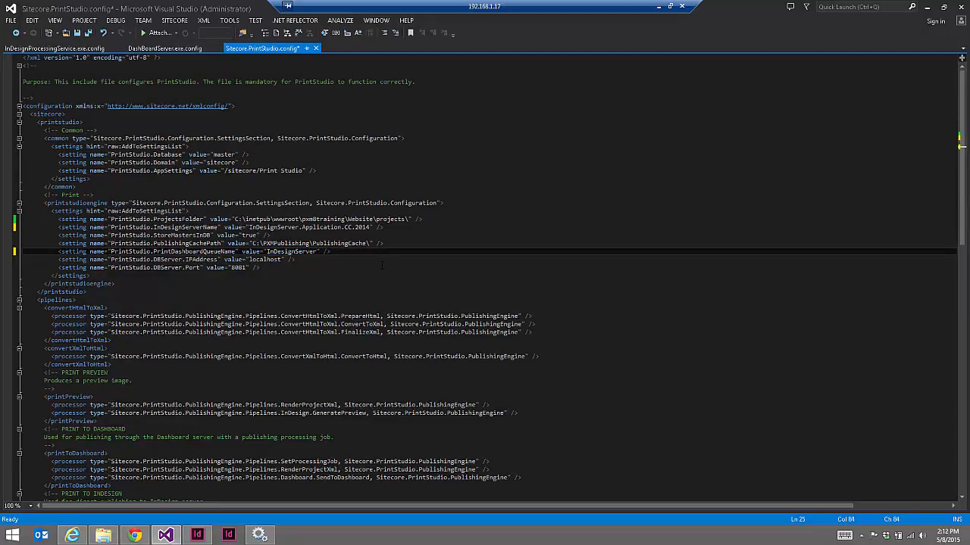
{"action": "key", "text": "ctrl+s"}
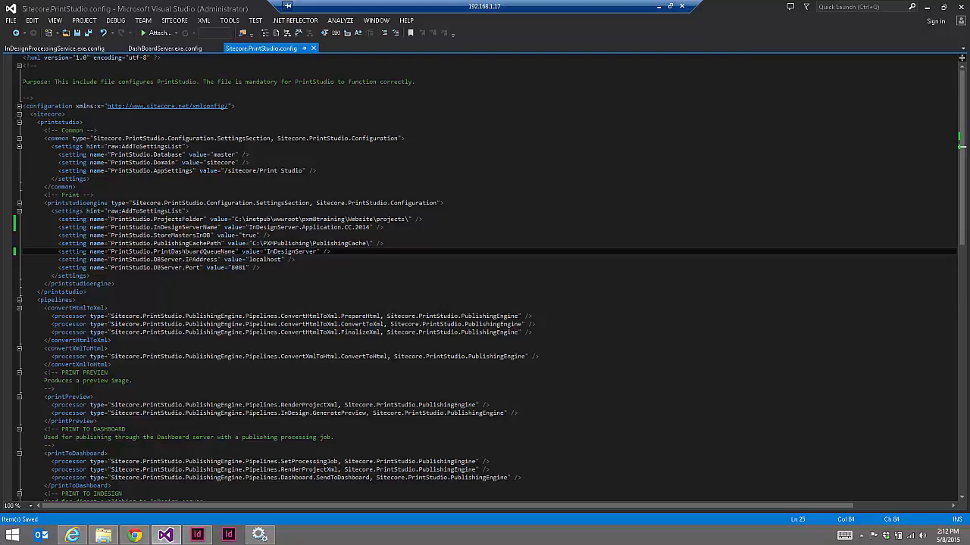
Recheck the InDesignServer queue and InDesignServer.Application.CC.2014 server name against the processing service config
{"action": "double_click", "coordinate": [192, 252]}
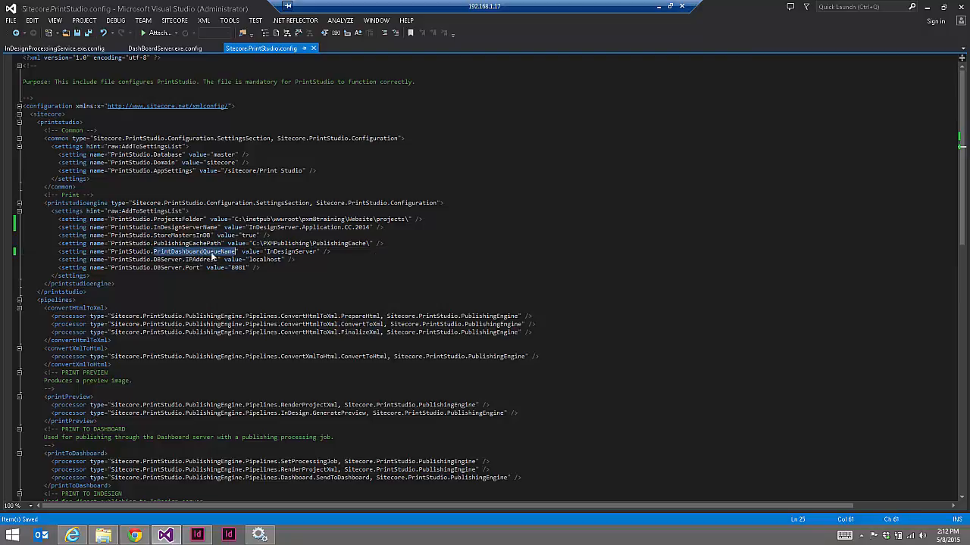
{"action": "double_click", "coordinate": [286, 252]}
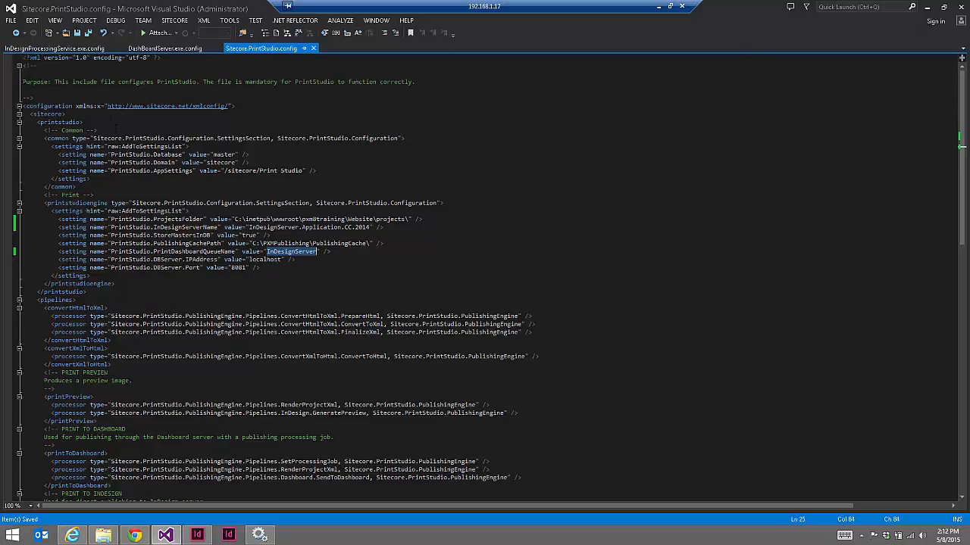
{"action": "left_click", "coordinate": [53, 49]}
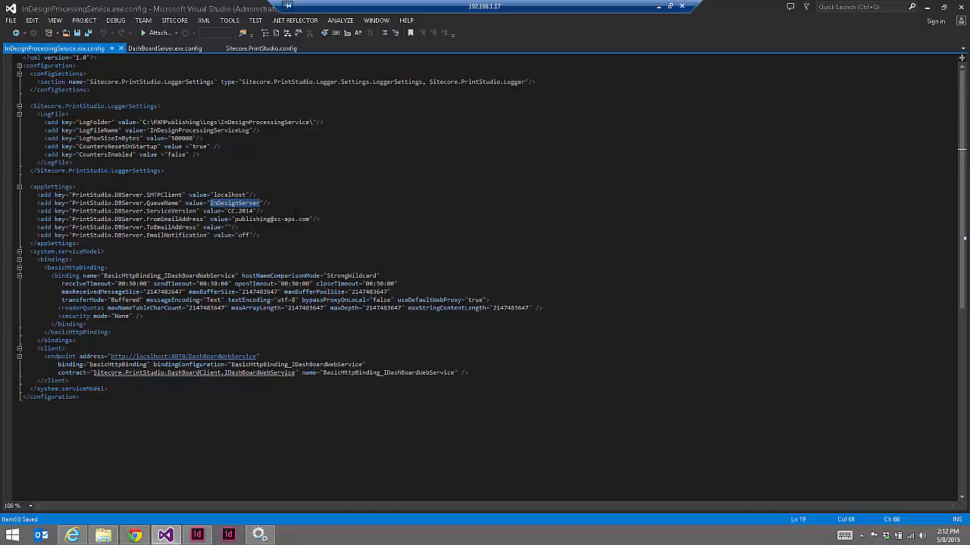
{"action": "left_click", "coordinate": [261, 49]}
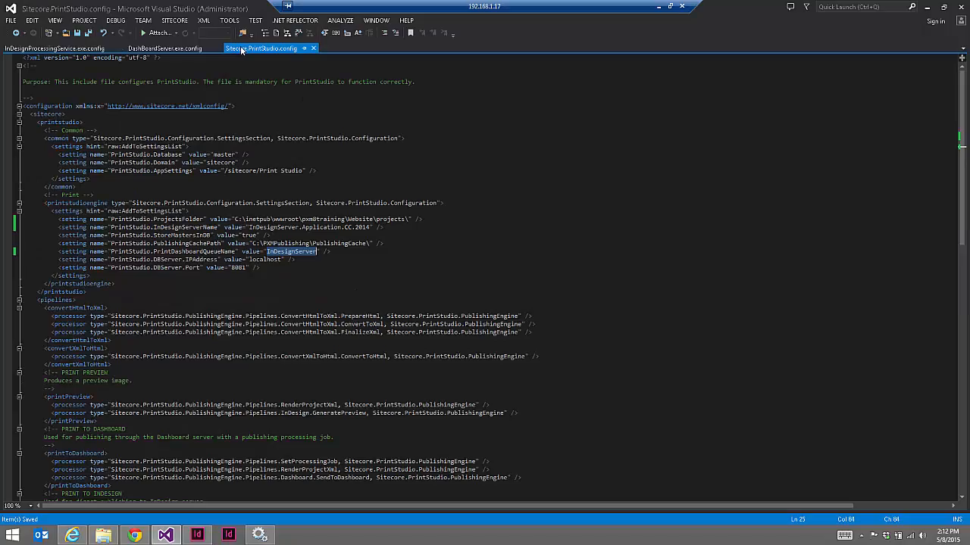
{"action": "left_click_drag", "start_coordinate": [370, 228], "coordinate": [248, 227]}
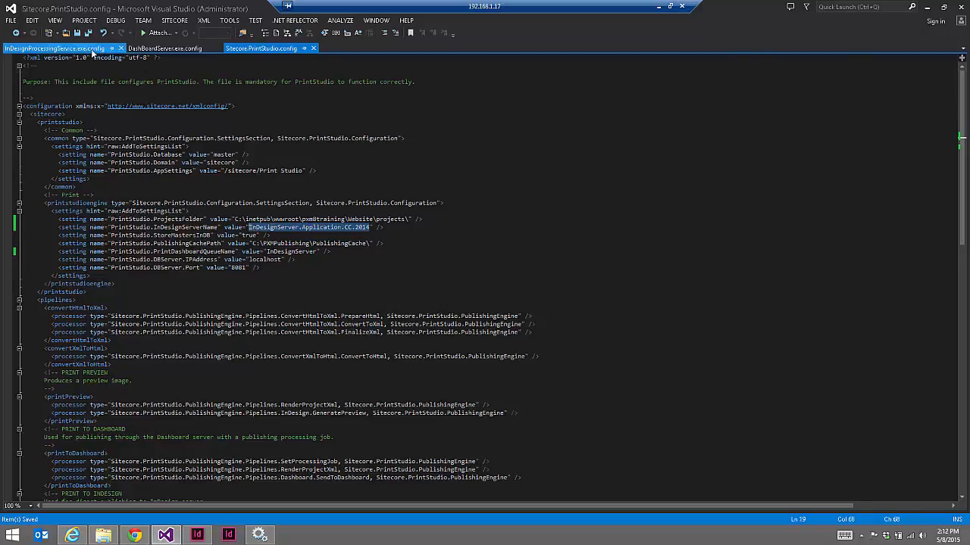
{"action": "left_click", "coordinate": [53, 48]}
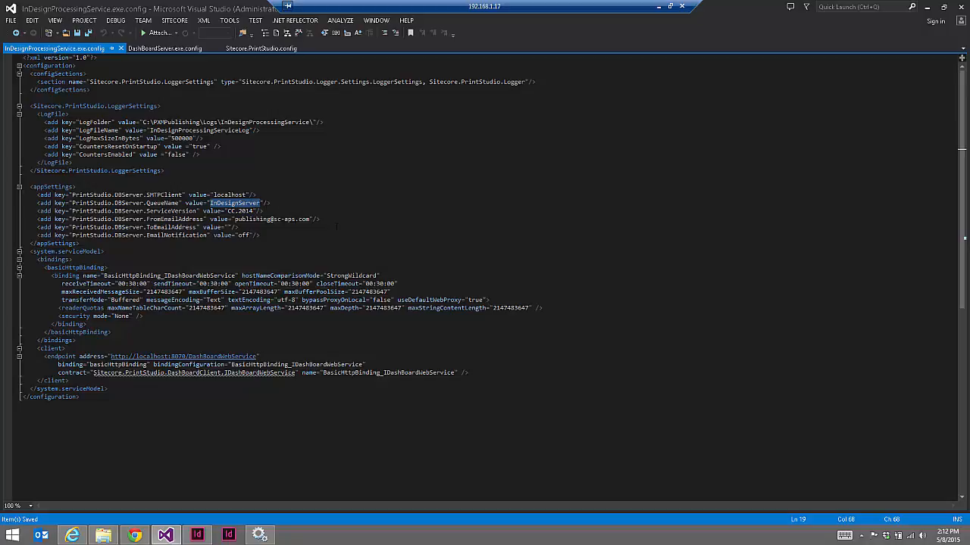
Review the processing service's localhost SMTP client, sender e-mail and EmailNotification settings
{"action": "left_click_drag", "start_coordinate": [339, 220], "coordinate": [6, 195]}
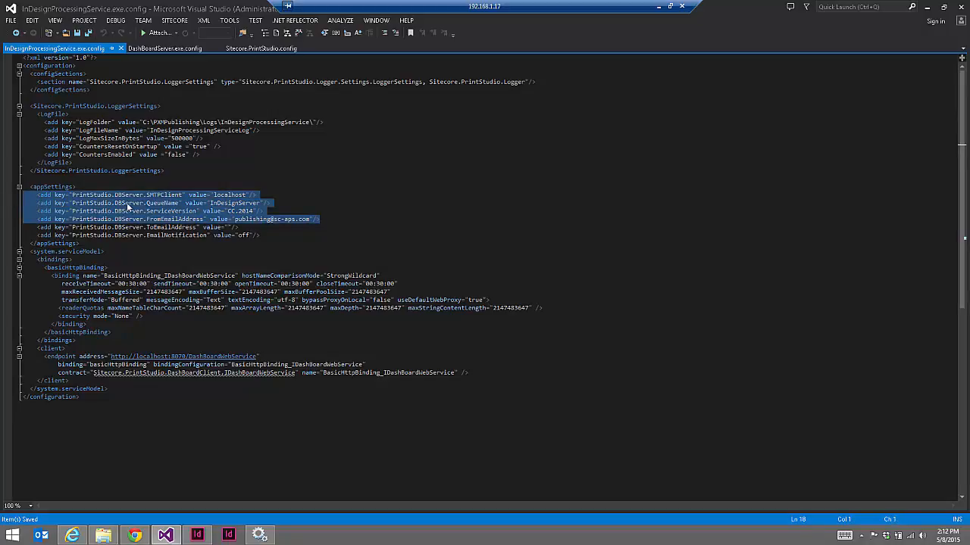
{"action": "double_click", "coordinate": [244, 196]}
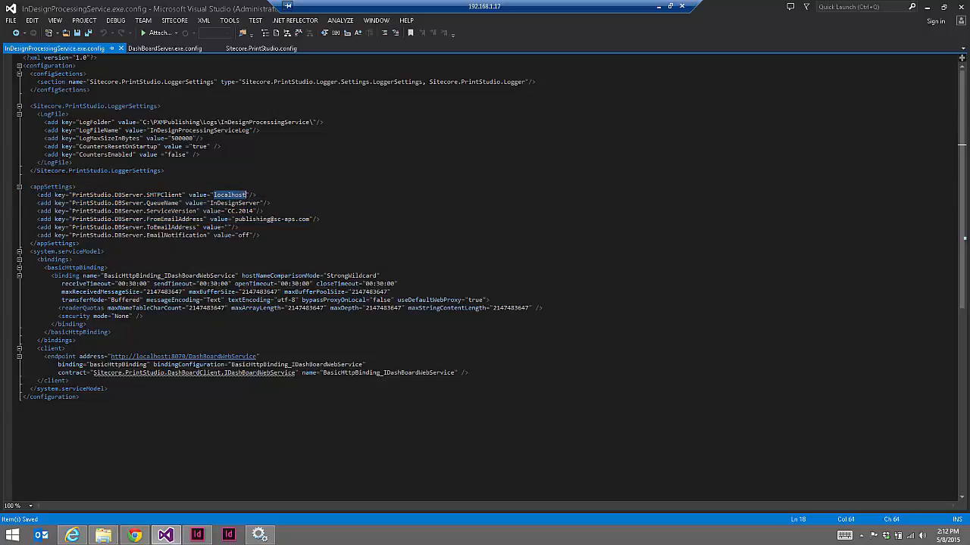
{"action": "left_click_drag", "start_coordinate": [235, 219], "coordinate": [309, 219]}
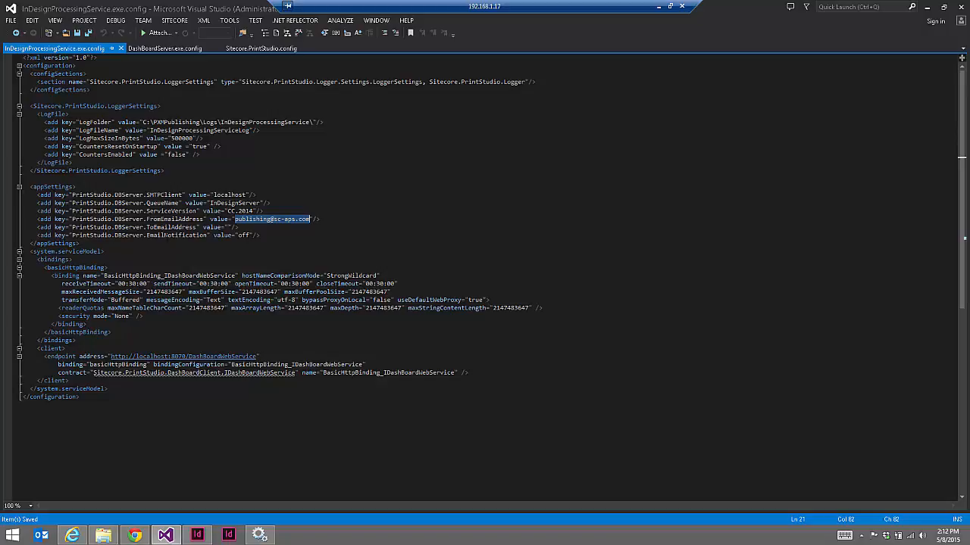
{"action": "double_click", "coordinate": [166, 235]}
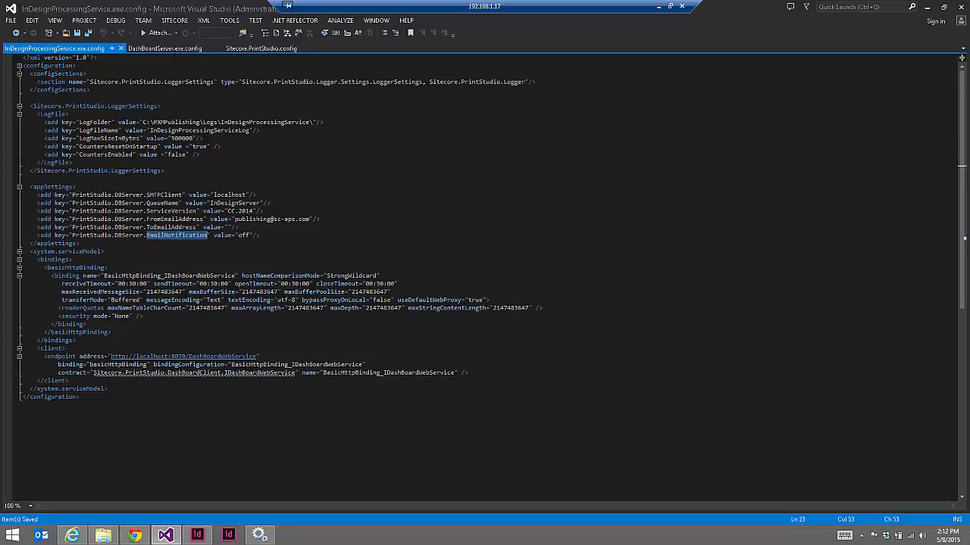
Inspect DashBoardServer's LogFolder path under C:\PXMPublishing\, then bring up the Windows Services list
{"action": "left_click", "coordinate": [172, 49]}
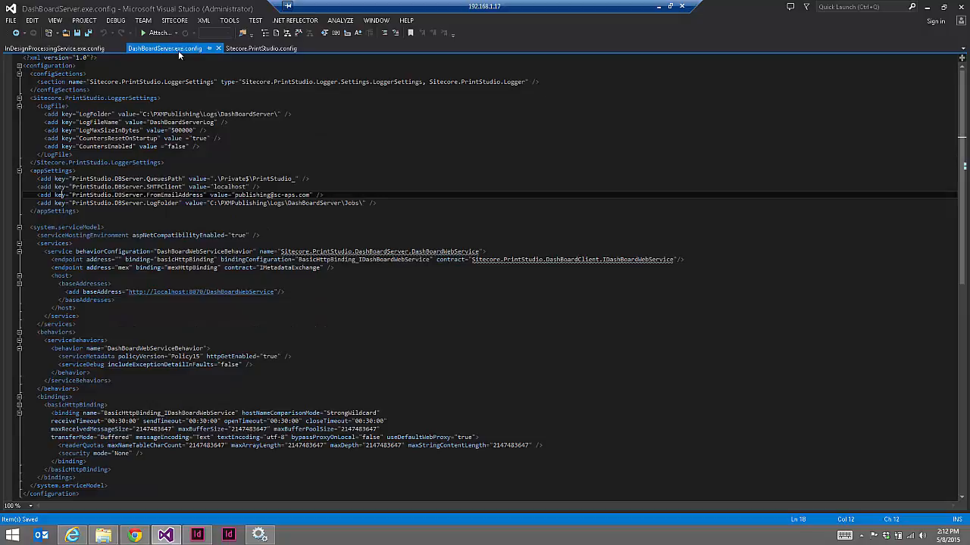
{"action": "left_click_drag", "start_coordinate": [210, 203], "coordinate": [364, 203]}
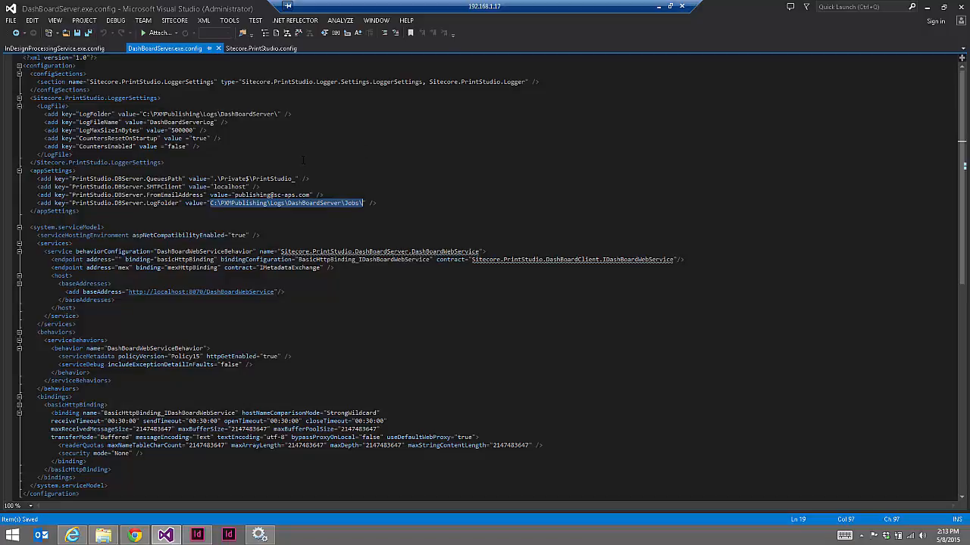
{"action": "left_click", "coordinate": [224, 203]}
{"action": "left_click_drag", "start_coordinate": [209, 203], "coordinate": [271, 203]}
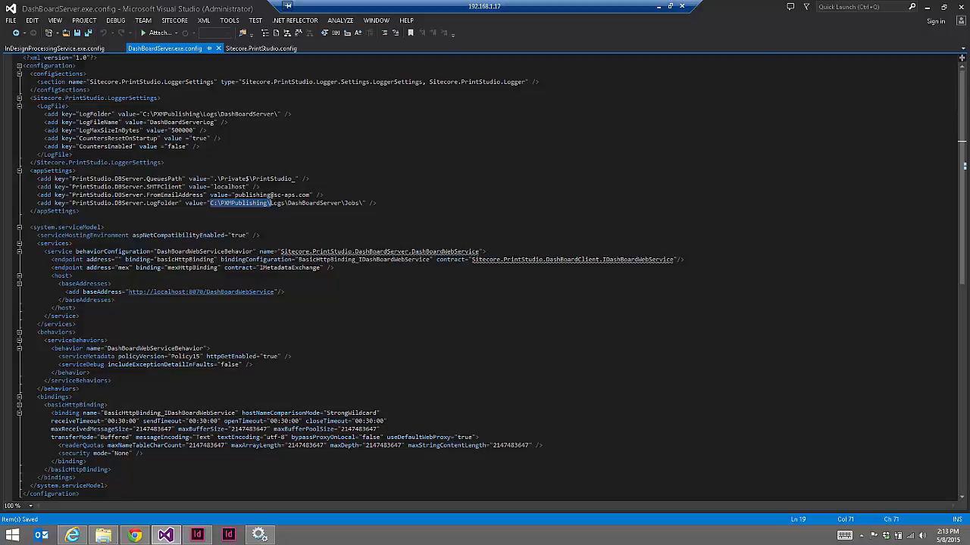
{"action": "left_click", "coordinate": [78, 45]}
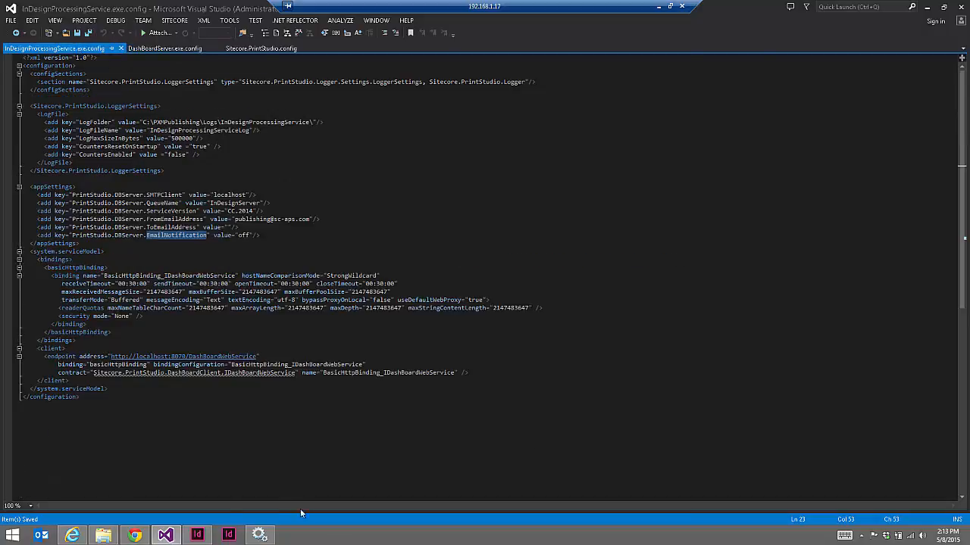
{"action": "left_click", "coordinate": [258, 537]}
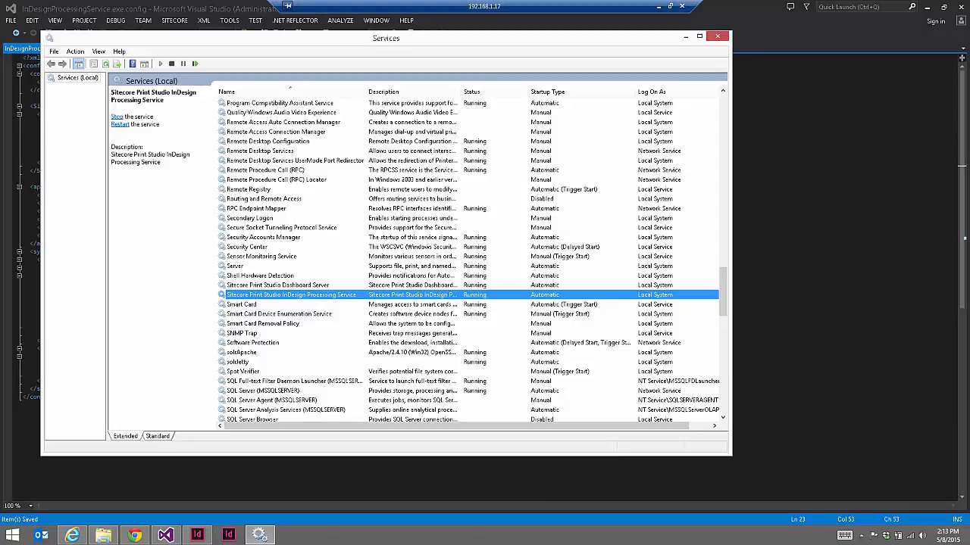
Open the DashBoardWebService service page from the config and read its description
{"action": "left_click", "coordinate": [837, 243]}
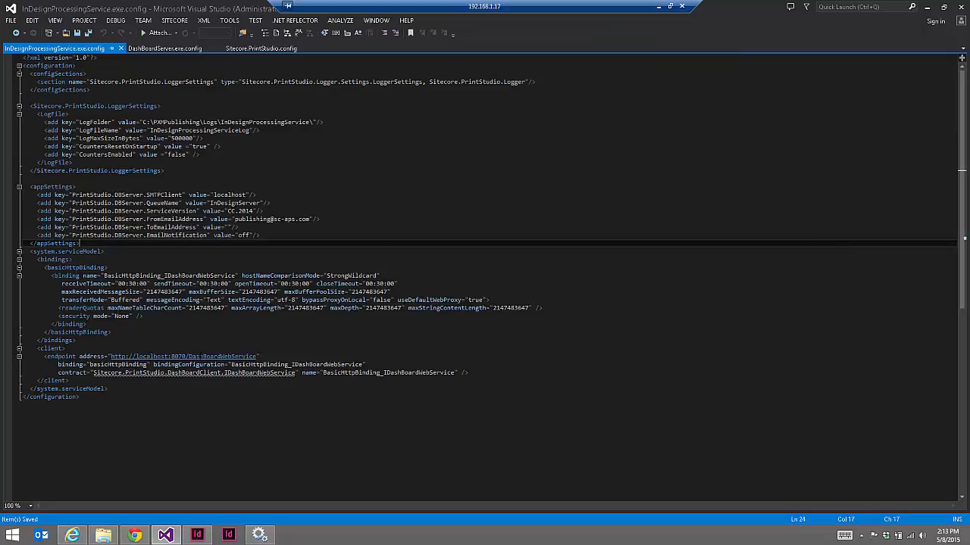
{"action": "left_click", "coordinate": [199, 356], "text": "ctrl"}
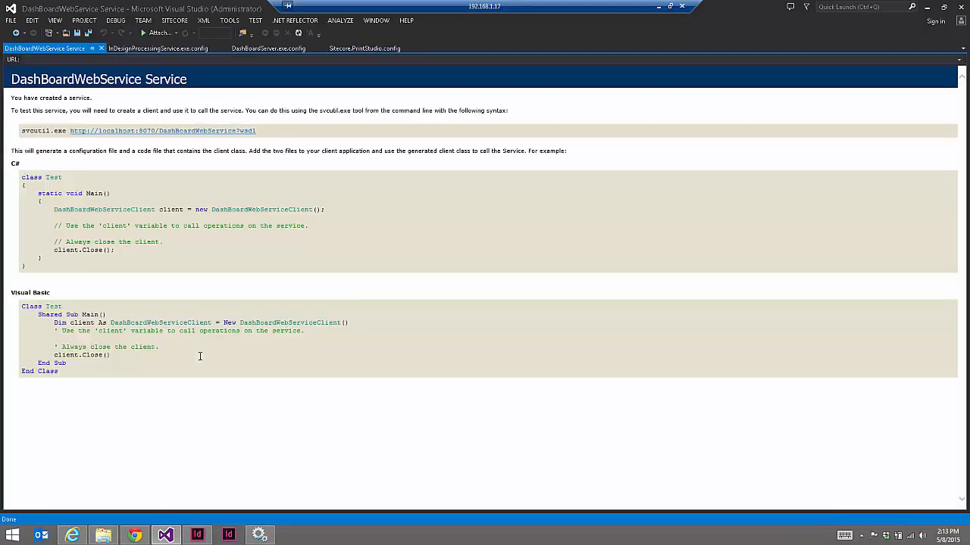
{"action": "left_click_drag", "start_coordinate": [44, 71], "coordinate": [330, 359]}
{"action": "left_click", "coordinate": [330, 358]}
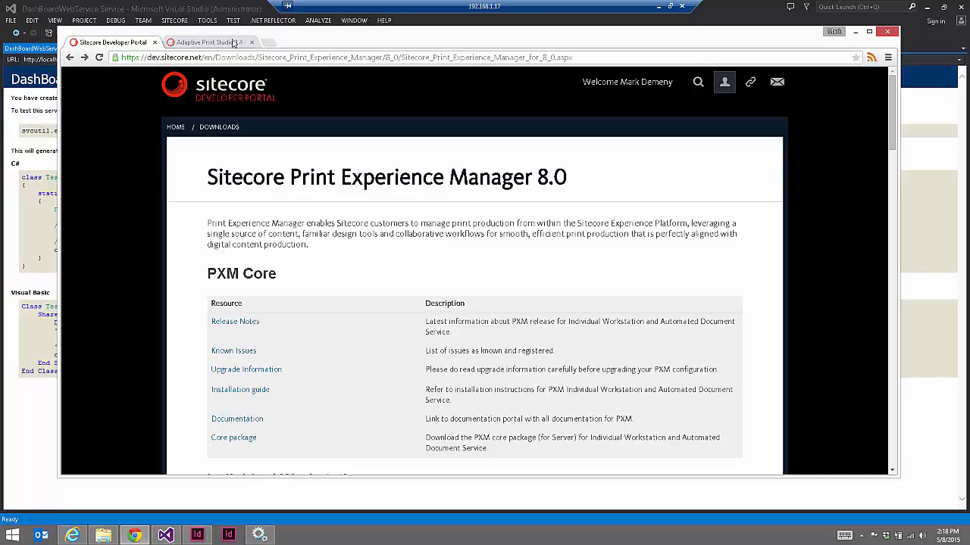
Open the Adaptive Print Studio 1.4 page and highlight the APSPublishing.zip requirement row
{"action": "left_click", "coordinate": [233, 42]}
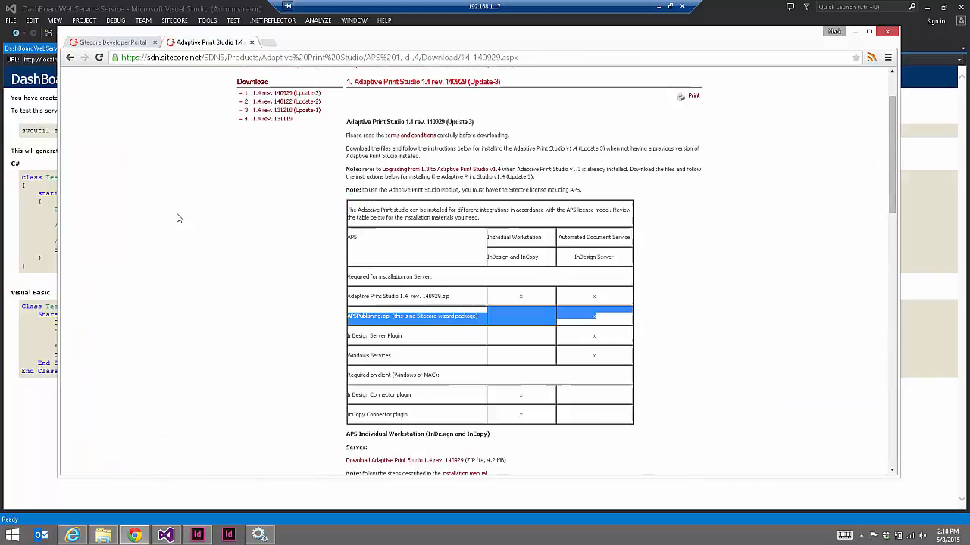
{"action": "scroll", "coordinate": [177, 218], "scroll_direction": "up", "scroll_amount": 1}
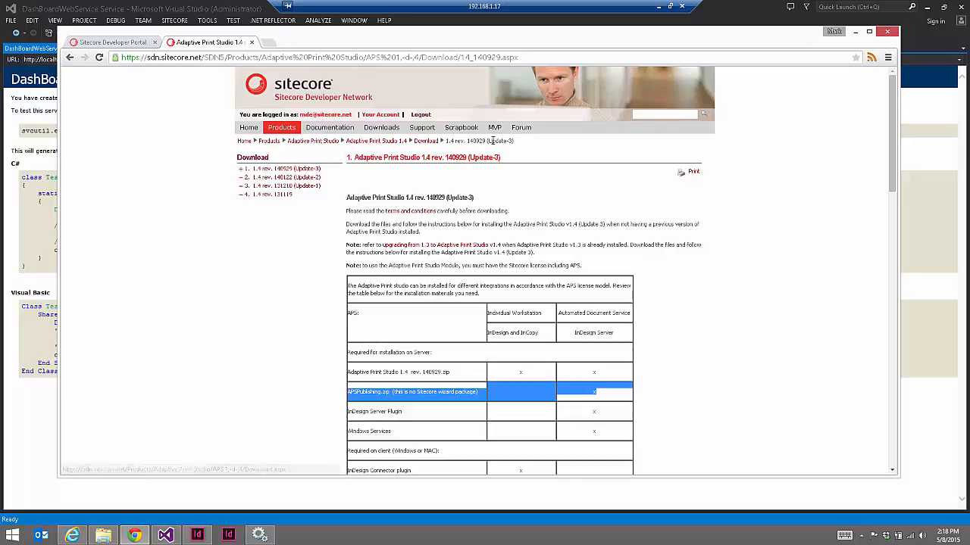
{"action": "left_click", "coordinate": [331, 393]}
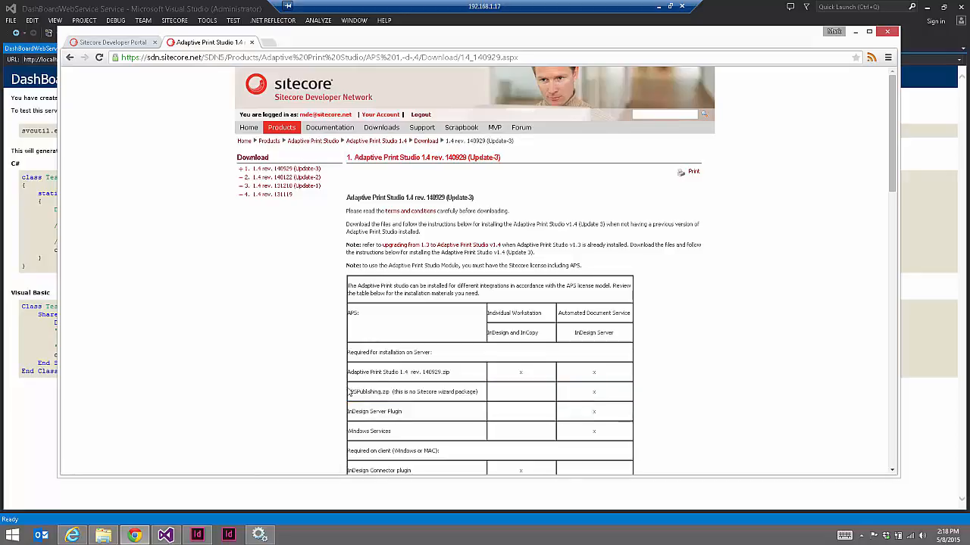
{"action": "left_click_drag", "start_coordinate": [347, 391], "coordinate": [617, 394]}
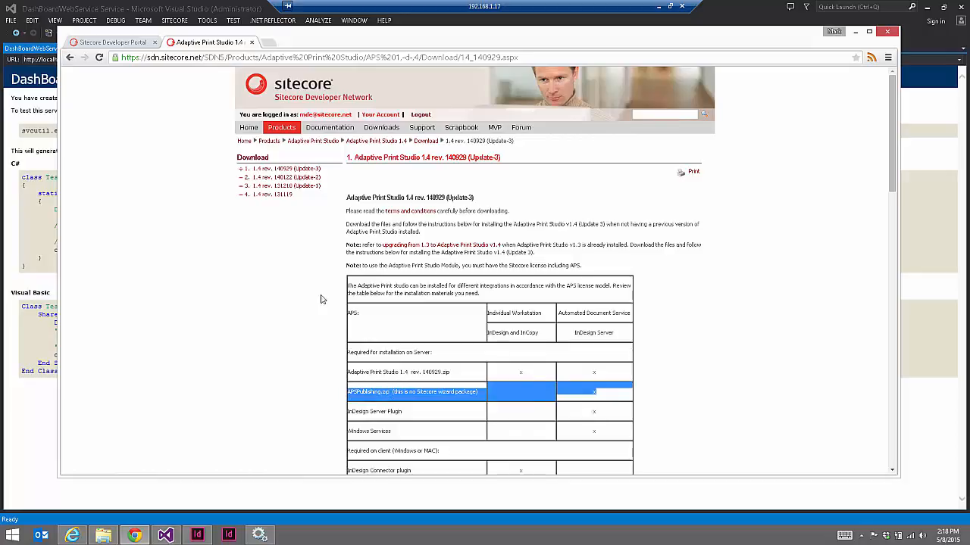
Scroll down to the APS Automated Document Service's Download APSPublishing.zip link, then switch to File Explorer
{"action": "scroll", "coordinate": [227, 243], "scroll_direction": "down", "scroll_amount": 1}
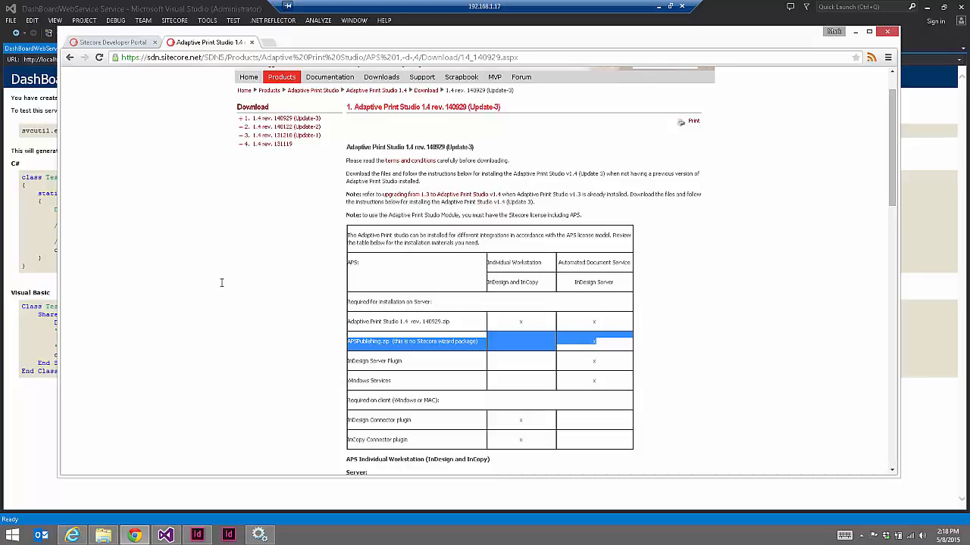
{"action": "scroll", "coordinate": [220, 265], "scroll_direction": "down", "scroll_amount": 6}
{"action": "scroll", "coordinate": [263, 212], "scroll_direction": "down", "scroll_amount": 7}
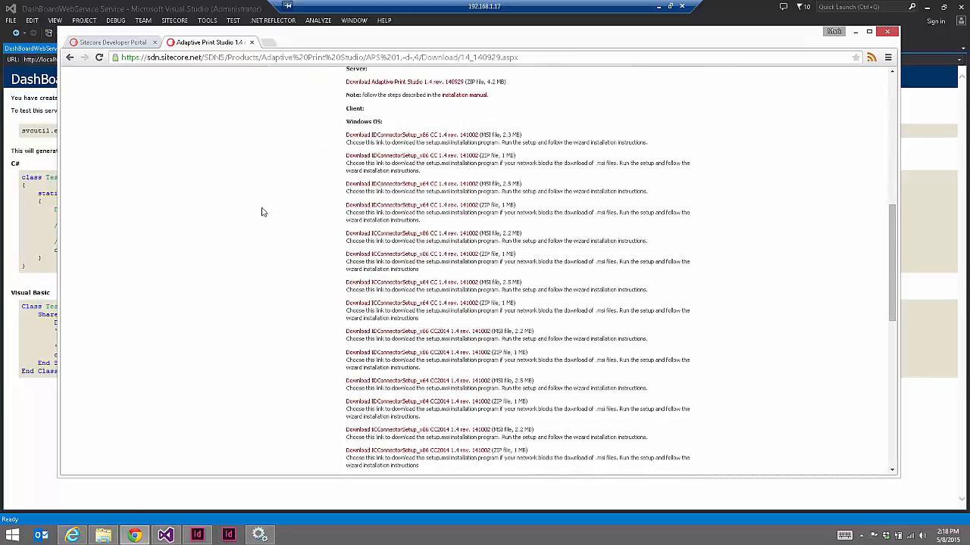
{"action": "scroll", "coordinate": [263, 212], "scroll_direction": "down", "scroll_amount": 1}
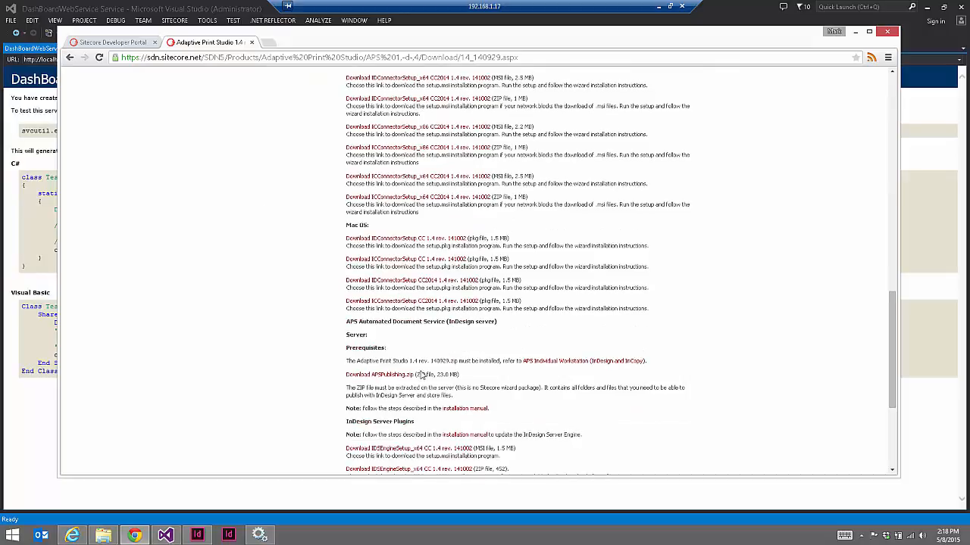
{"action": "left_click_drag", "start_coordinate": [472, 379], "coordinate": [346, 379]}
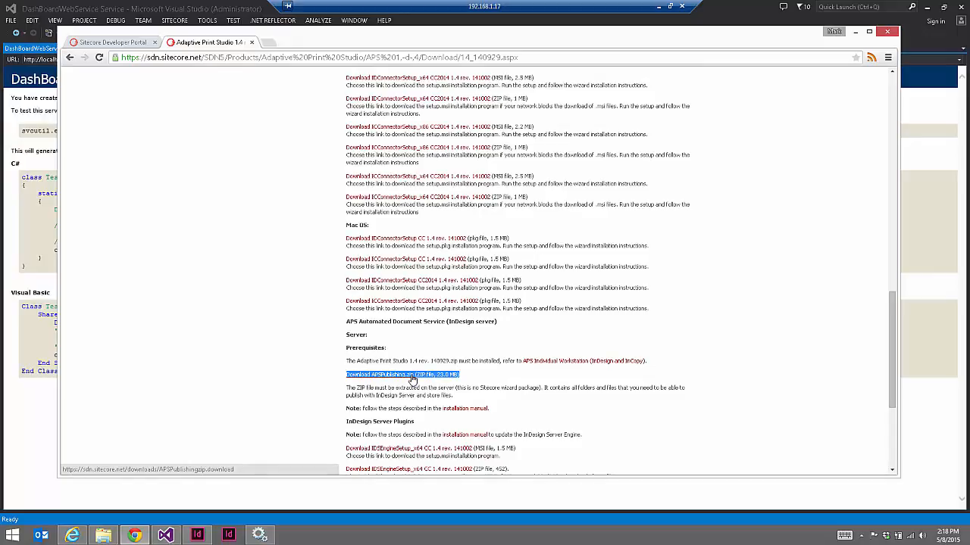
{"action": "left_click", "coordinate": [103, 535]}
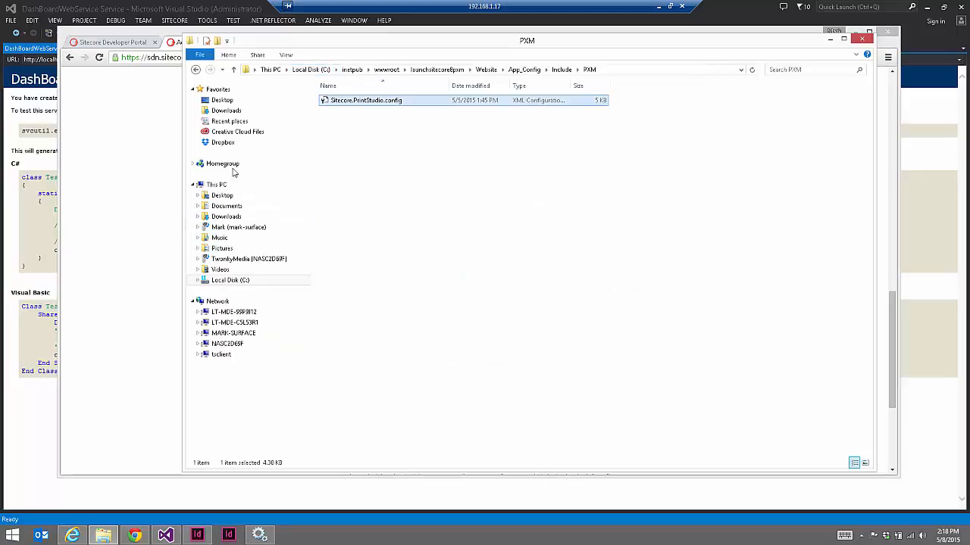
Browse C:\PXMPublishing, looking into Fonts and noting the HighResImages and LowResImages folders
{"action": "left_click", "coordinate": [317, 73]}
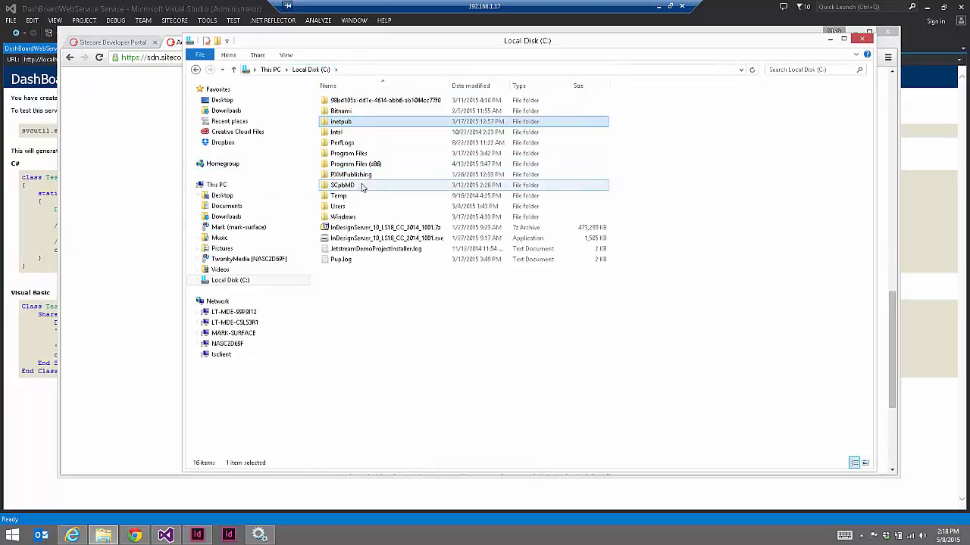
{"action": "double_click", "coordinate": [360, 169]}
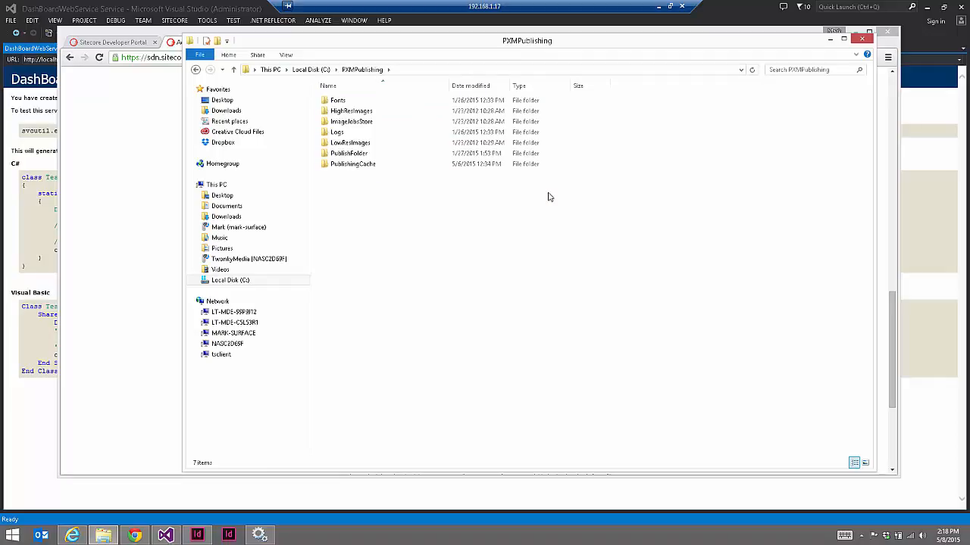
{"action": "double_click", "coordinate": [339, 100]}
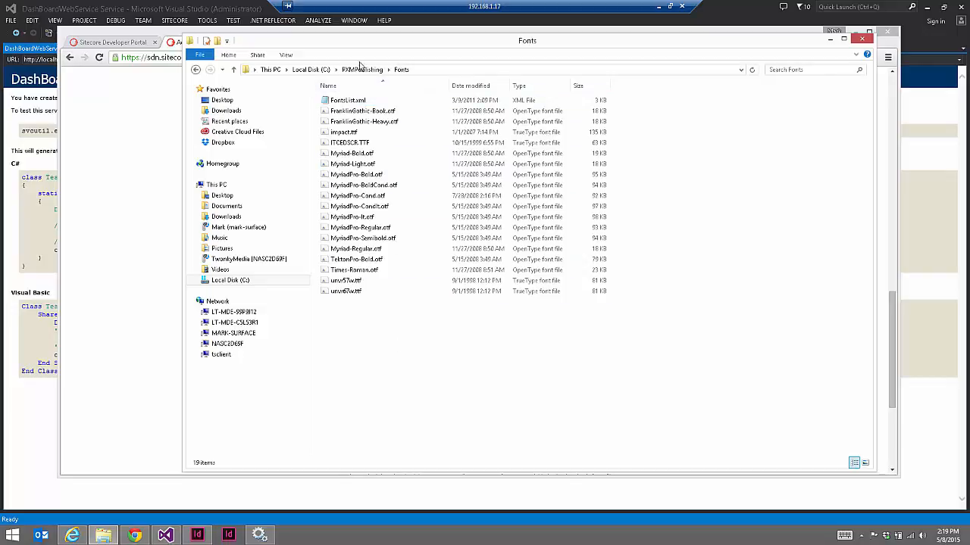
{"action": "left_click", "coordinate": [361, 69]}
{"action": "left_click", "coordinate": [363, 114]}
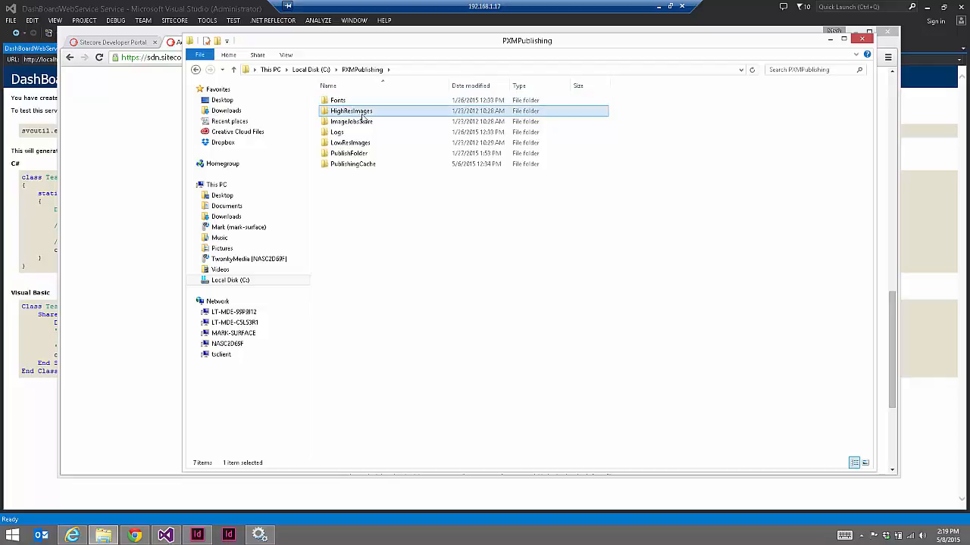
{"action": "left_click", "coordinate": [368, 145]}
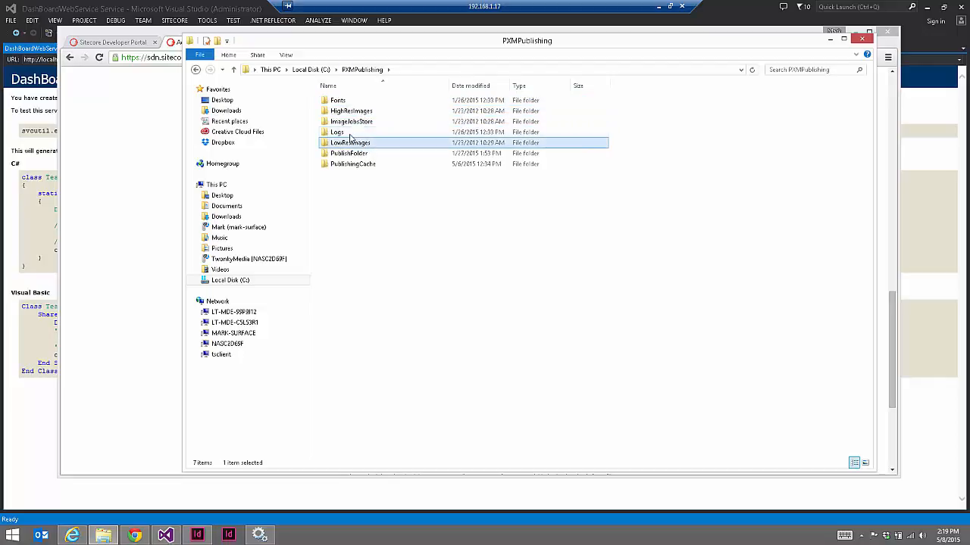
Check the ImageProcessingService, InDesignProcessingService and DashBoardServer log folders under Logs
{"action": "double_click", "coordinate": [353, 133]}
{"action": "left_click", "coordinate": [376, 113]}
{"action": "double_click", "coordinate": [377, 113]}
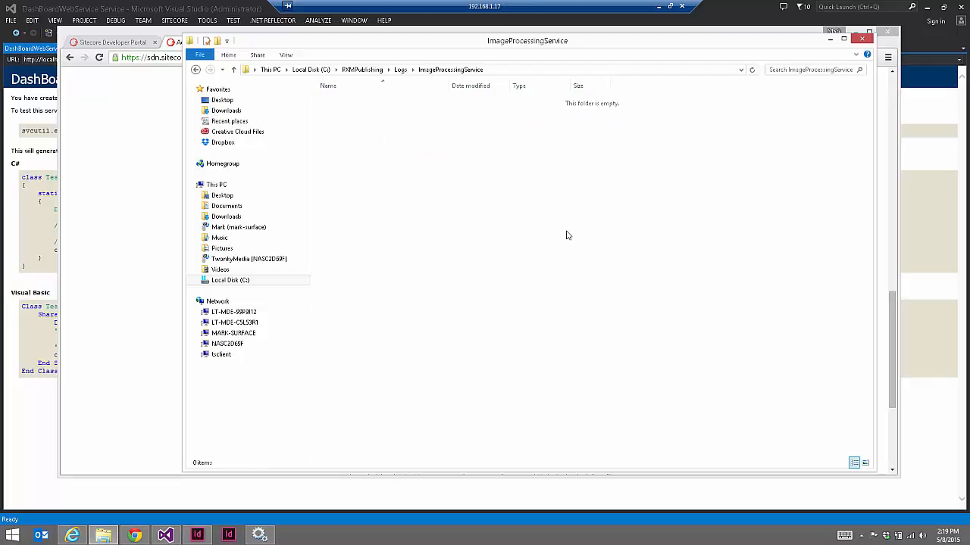
{"action": "left_click", "coordinate": [399, 69]}
{"action": "double_click", "coordinate": [358, 123]}
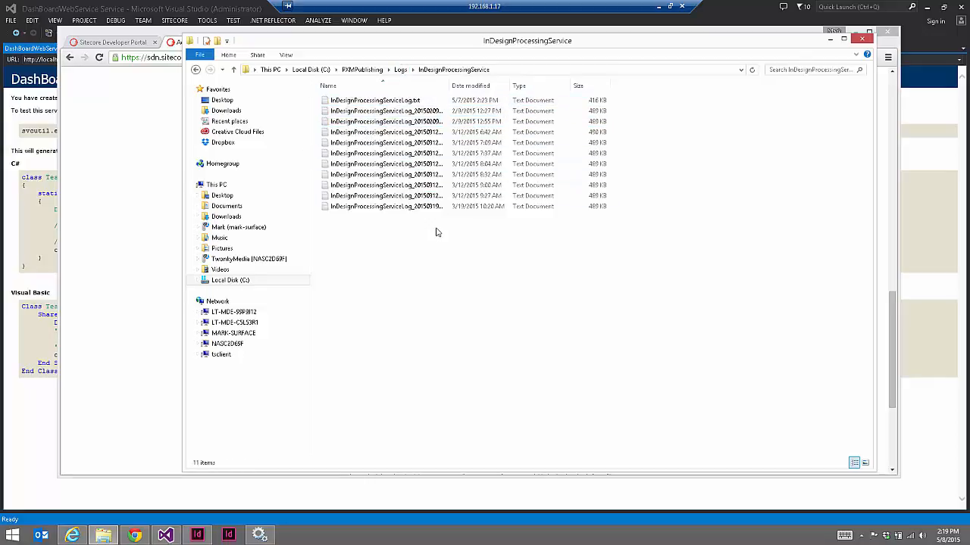
{"action": "left_click", "coordinate": [400, 69]}
{"action": "left_click", "coordinate": [362, 100]}
{"action": "double_click", "coordinate": [363, 101]}
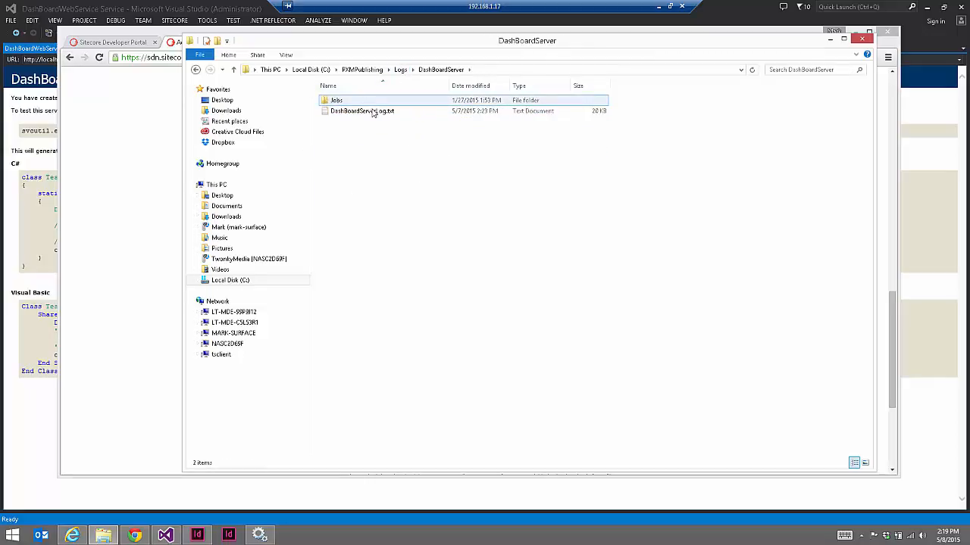
{"action": "left_click", "coordinate": [400, 69]}
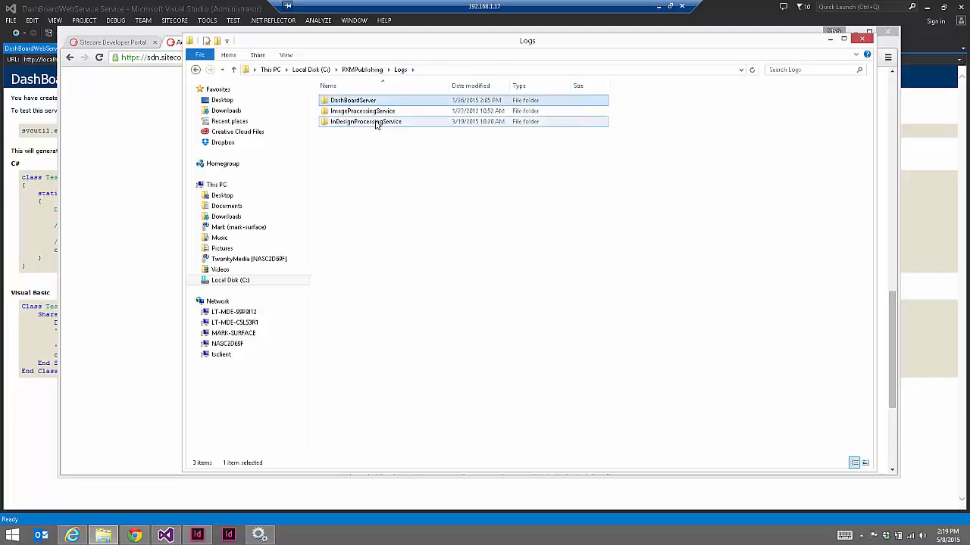
{"action": "left_click", "coordinate": [376, 123]}
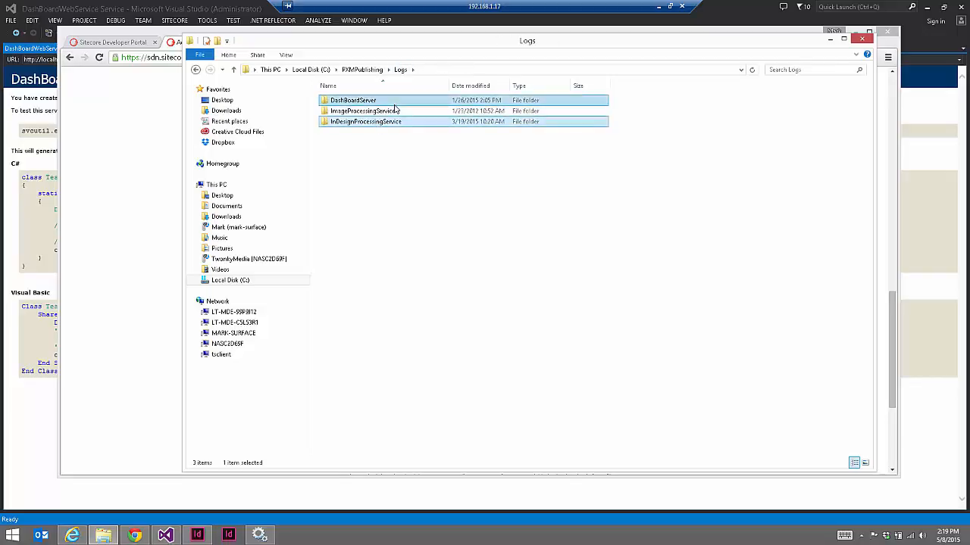
{"action": "left_click", "coordinate": [387, 115]}
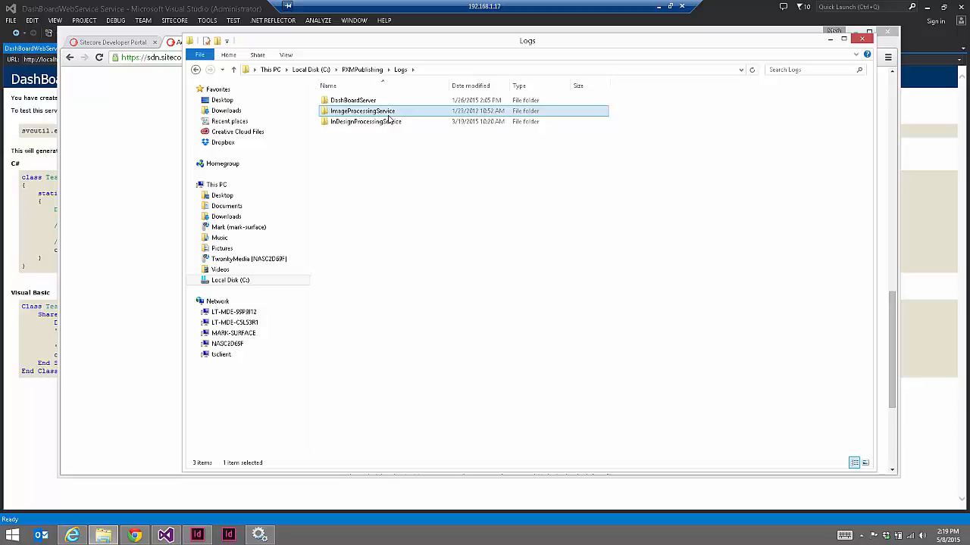
{"action": "left_click", "coordinate": [361, 69]}
Read the published PDF's full name in PublishFolder, then return to Local Disk (C:)
{"action": "double_click", "coordinate": [348, 154]}
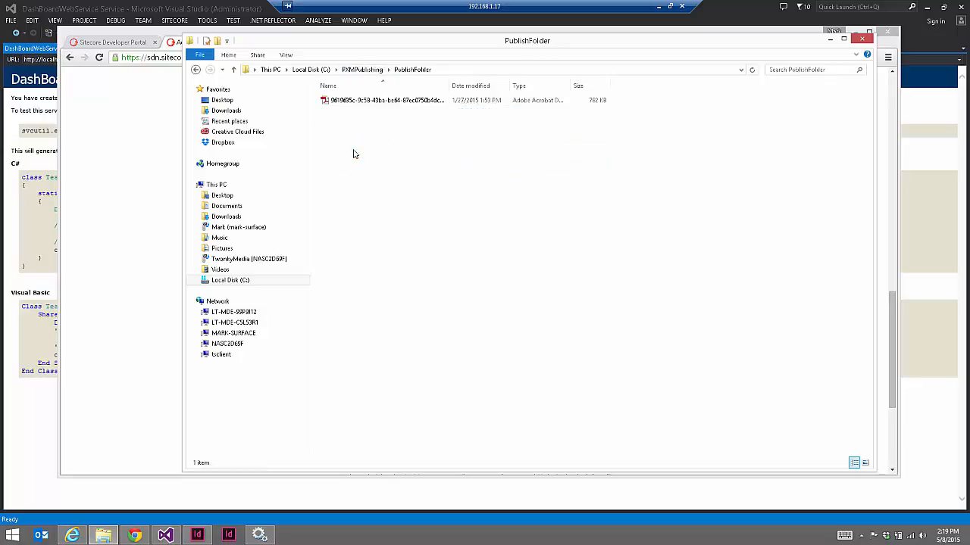
{"action": "left_click", "coordinate": [409, 101]}
{"action": "left_click_drag", "start_coordinate": [449, 85], "coordinate": [539, 90]}
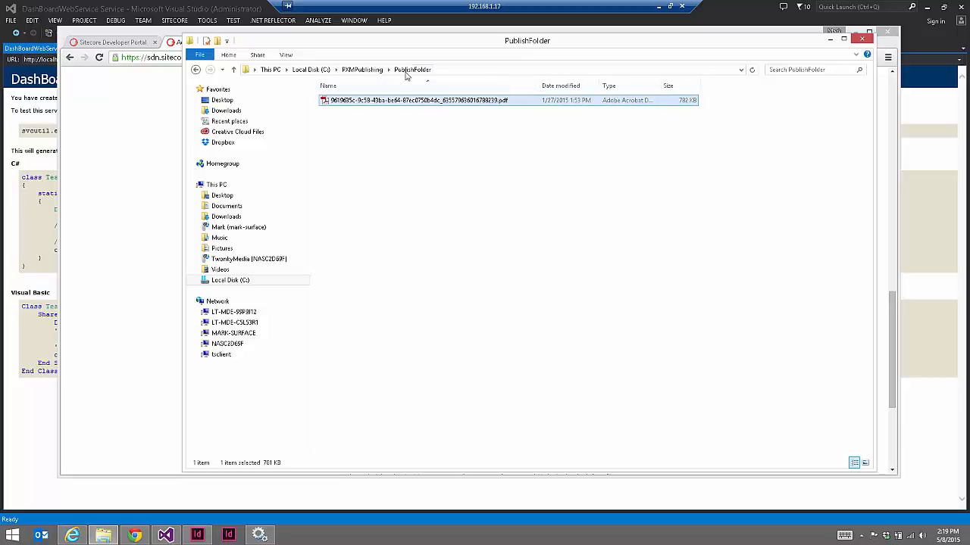
{"action": "left_click", "coordinate": [362, 69]}
{"action": "left_click", "coordinate": [307, 70]}
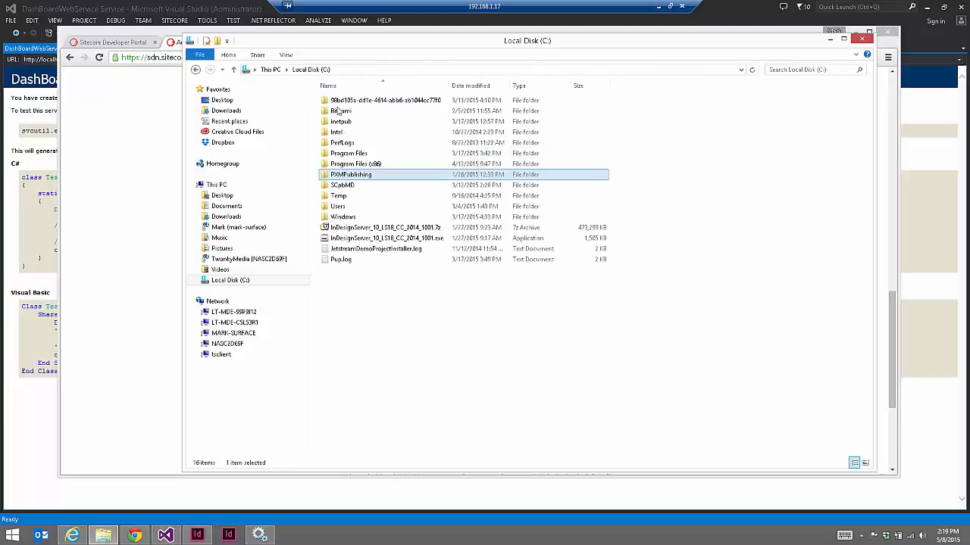
{"action": "right_click", "coordinate": [276, 182]}
{"action": "right_click", "coordinate": [362, 176]}
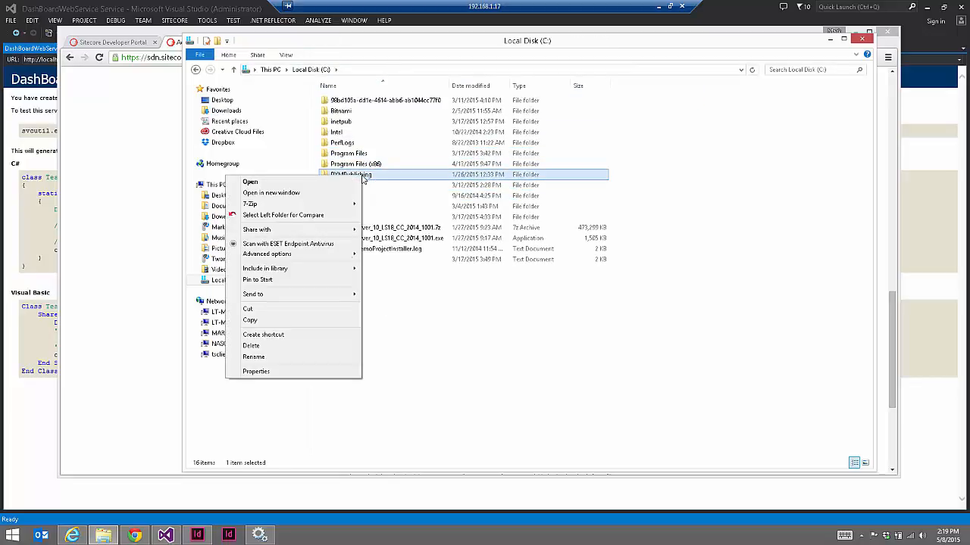
{"action": "left_click", "coordinate": [308, 373]}
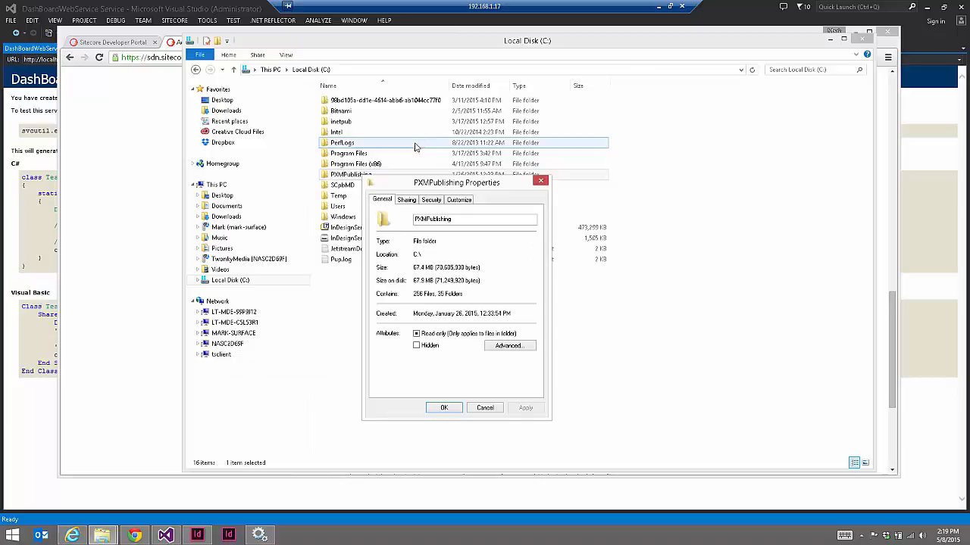
{"action": "left_click", "coordinate": [406, 199]}
{"action": "left_click", "coordinate": [431, 200]}
{"action": "left_click", "coordinate": [437, 249]}
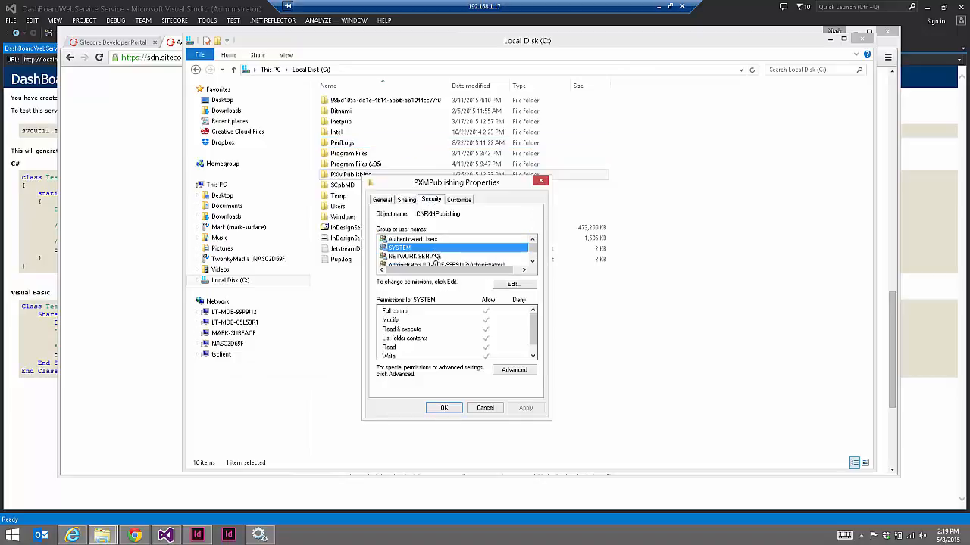
{"action": "left_click", "coordinate": [436, 256]}
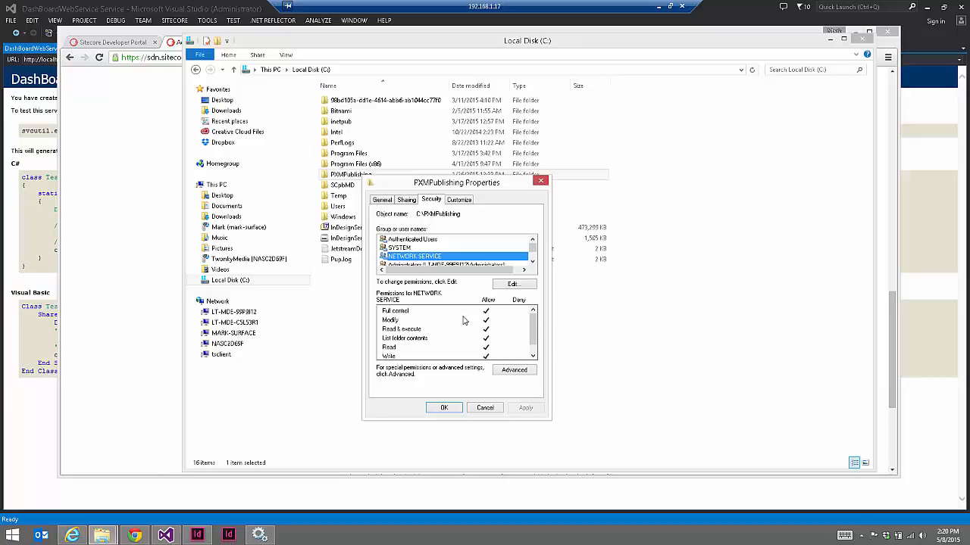
{"action": "left_click", "coordinate": [485, 407]}
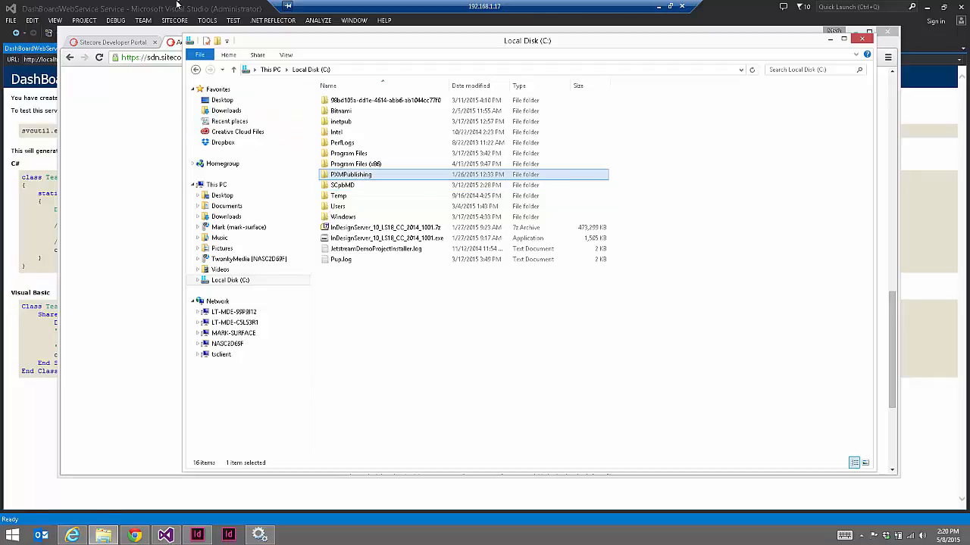
Select the LogFolder path in InDesignProcessingService.exe.config
{"action": "left_click", "coordinate": [176, 4]}
{"action": "left_click", "coordinate": [166, 47]}
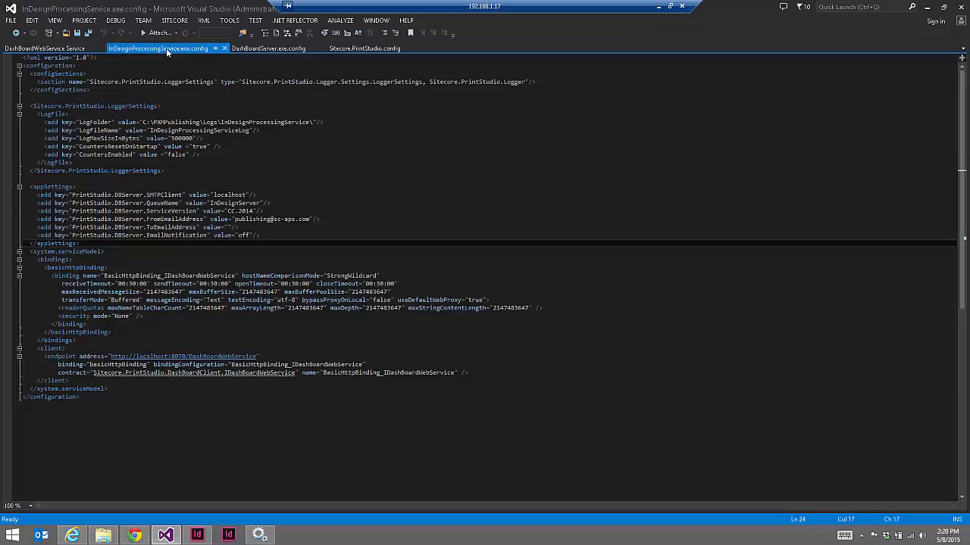
{"action": "left_click_drag", "start_coordinate": [143, 122], "coordinate": [314, 122]}
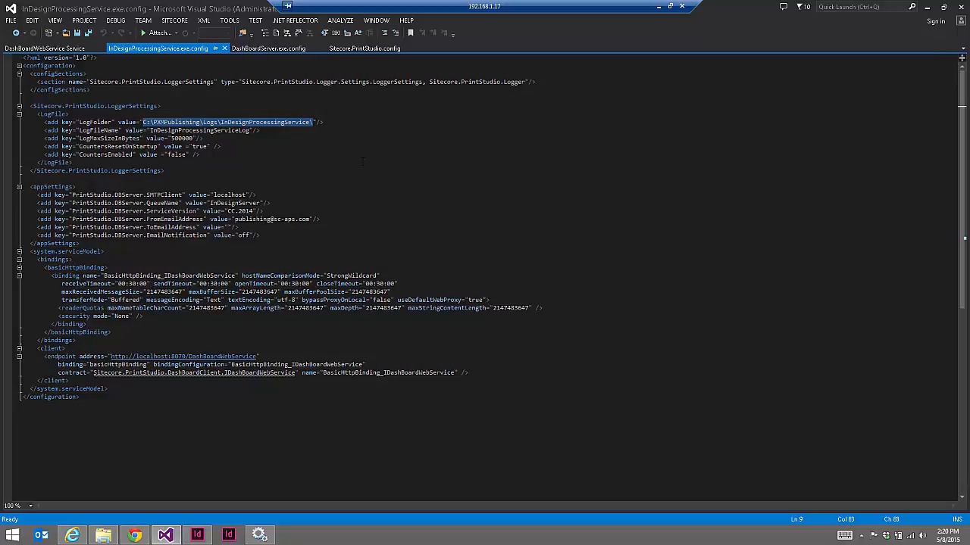
{"action": "left_click", "coordinate": [231, 123]}
{"action": "left_click_drag", "start_coordinate": [312, 123], "coordinate": [142, 122]}
Select DashBoardServer's LogFolder path and Sitecore.PrintStudio.config's PublishingCache path, then return to the developer portal
{"action": "left_click", "coordinate": [281, 50]}
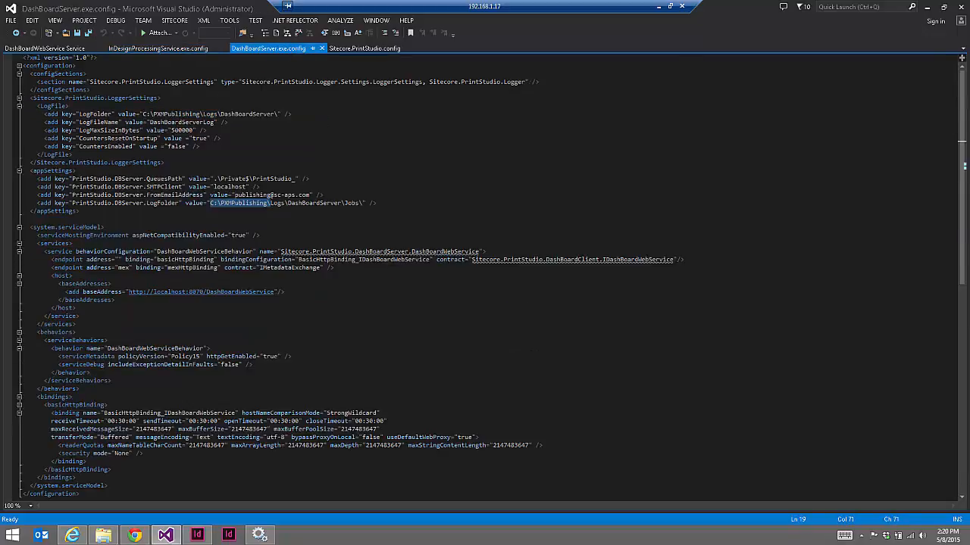
{"action": "left_click_drag", "start_coordinate": [142, 114], "coordinate": [278, 114]}
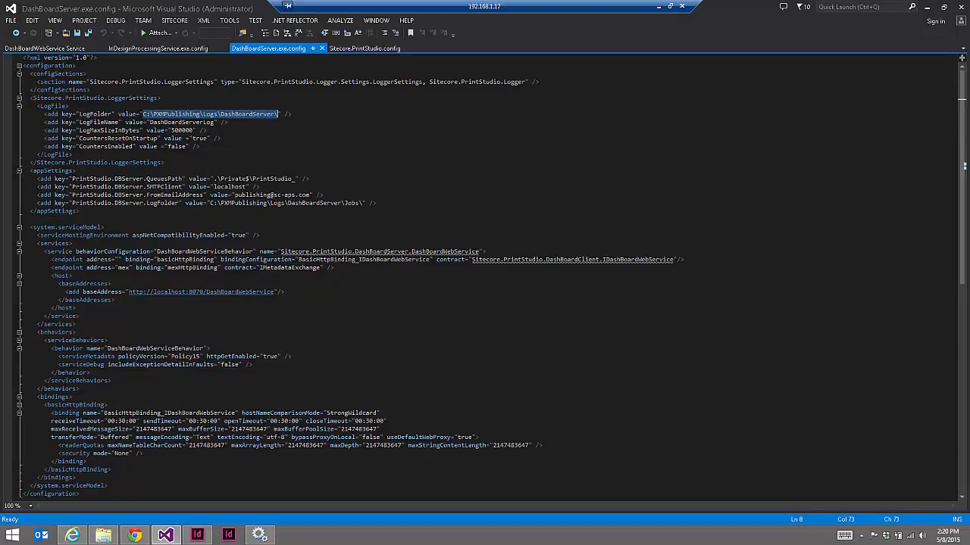
{"action": "left_click", "coordinate": [348, 50]}
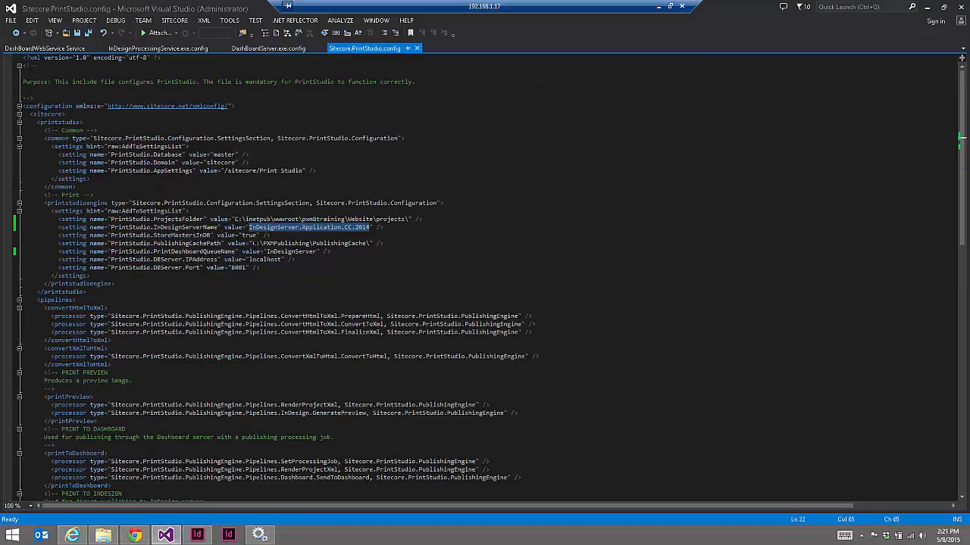
{"action": "left_click_drag", "start_coordinate": [251, 243], "coordinate": [370, 243]}
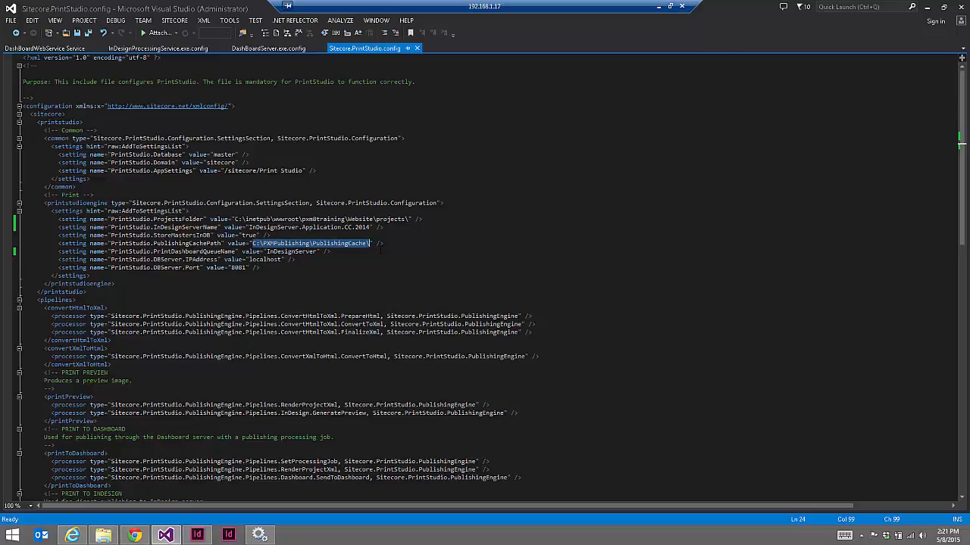
{"action": "left_click", "coordinate": [134, 536]}
{"action": "left_click", "coordinate": [120, 44]}
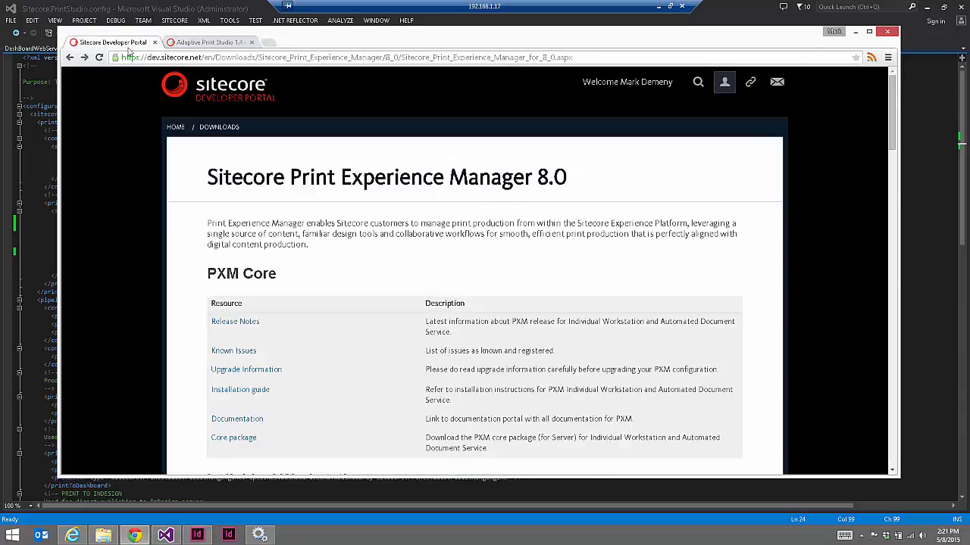
Go to pxm8training/sitecore in Chrome's address bar
{"action": "left_click", "coordinate": [140, 55]}
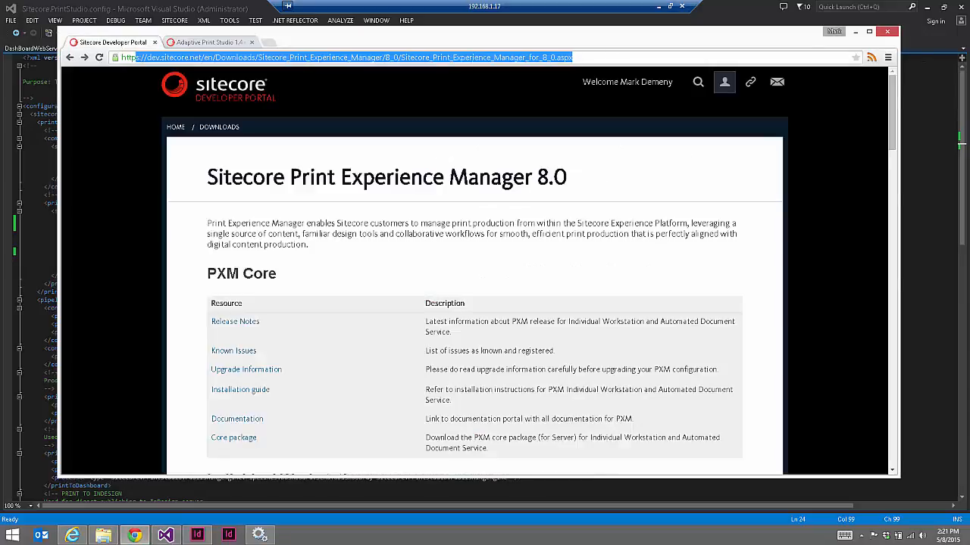
{"action": "type", "text": "s"}
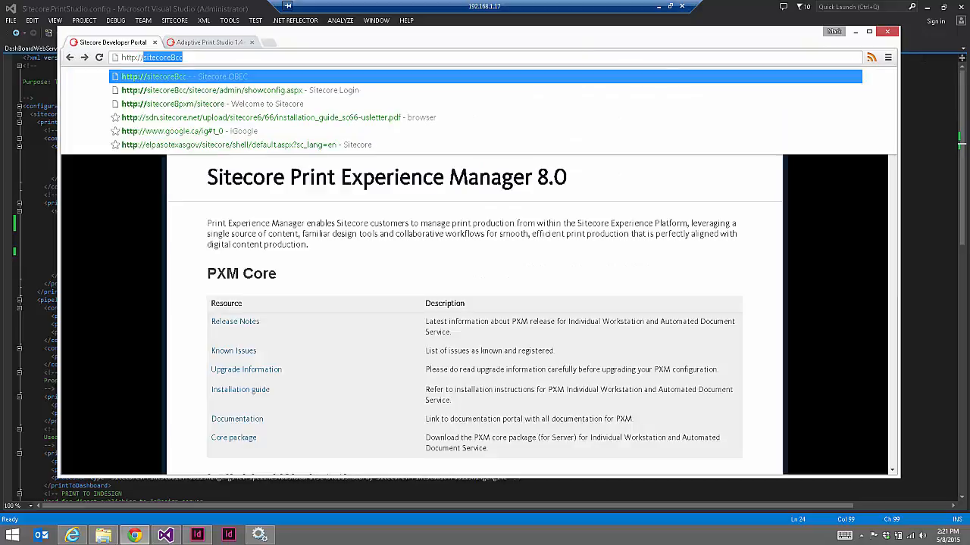
{"action": "type", "text": "pxmt"}
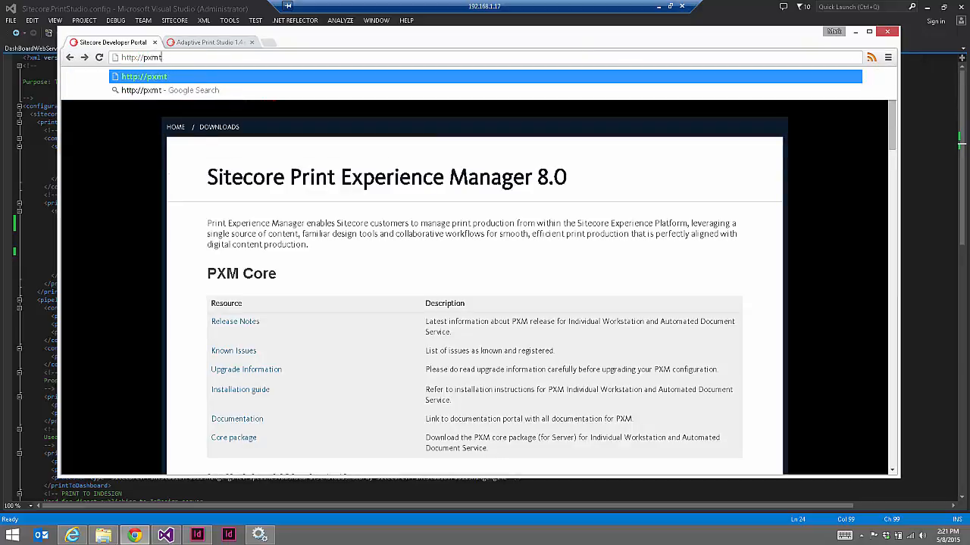
{"action": "key", "text": "BackSpace"}
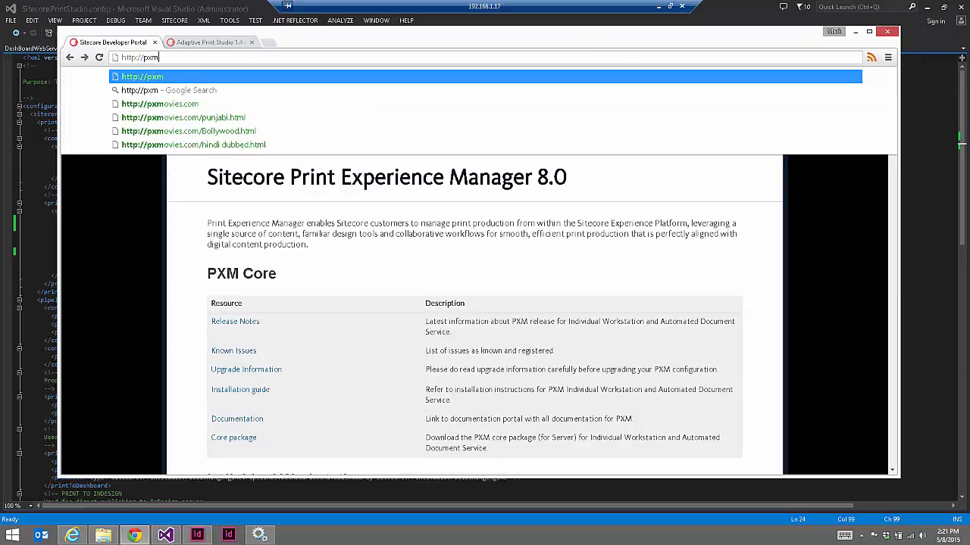
{"action": "type", "text": "8training/"}
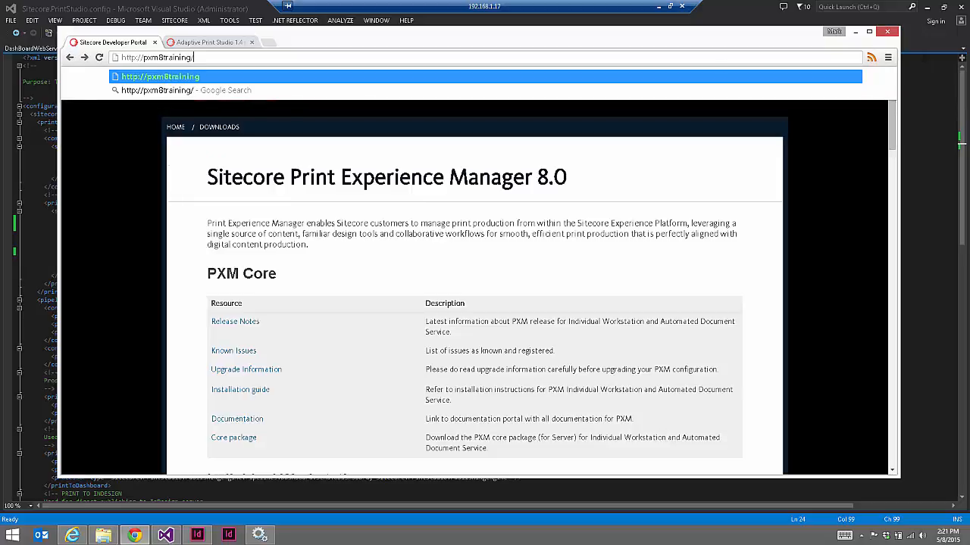
{"action": "type", "text": "sitecore"}
{"action": "key", "text": "Return"}
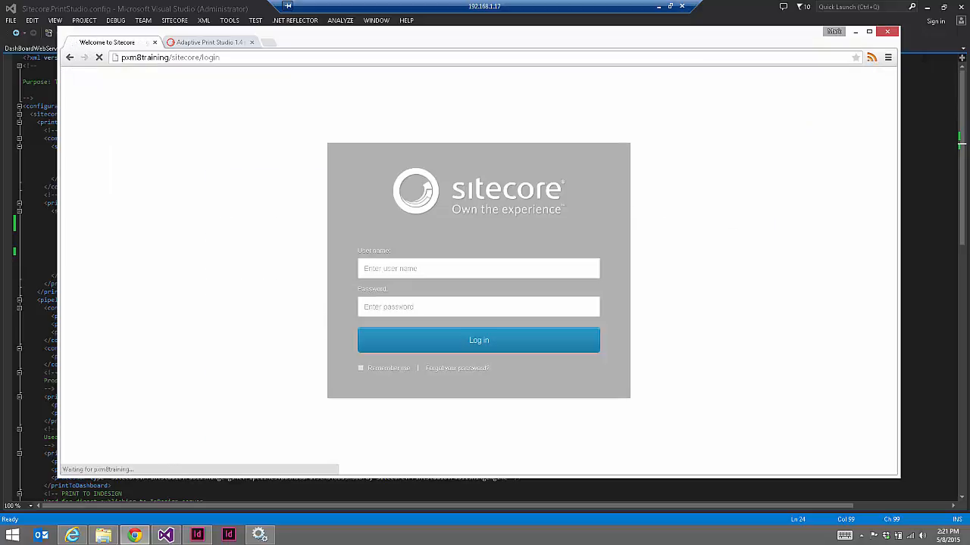
Log in with the administrator user name and password
{"action": "type", "text": "admin"}
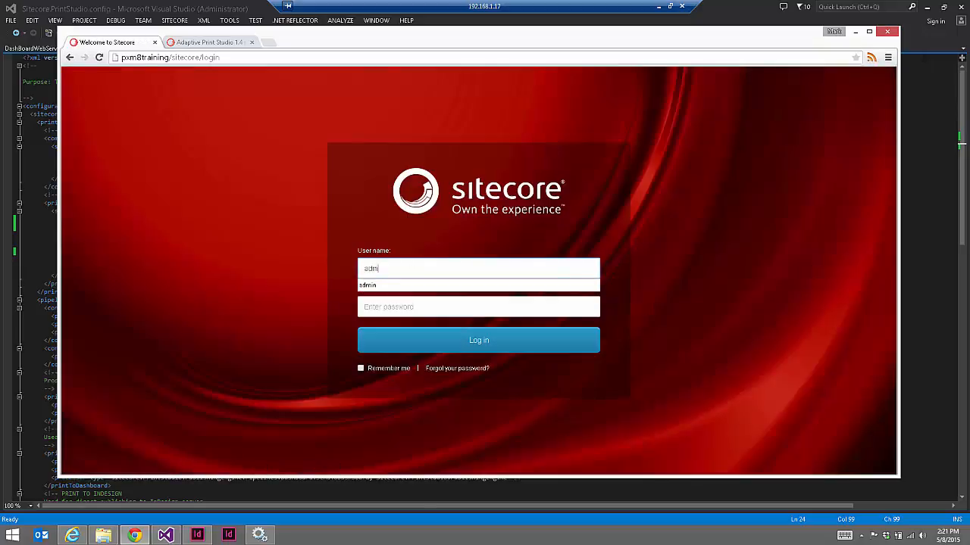
{"action": "key", "text": "Tab"}
{"action": "type", "text": "b"}
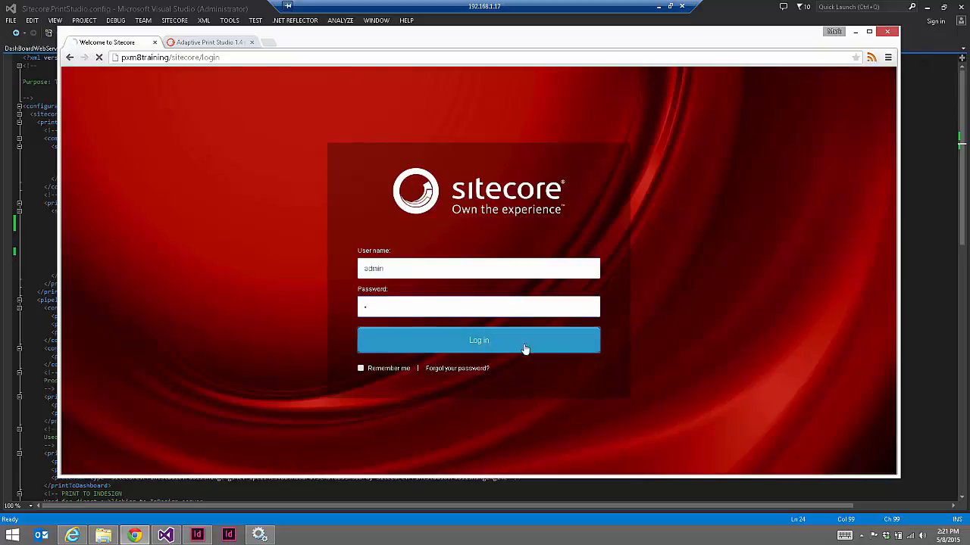
{"action": "left_click", "coordinate": [524, 348]}
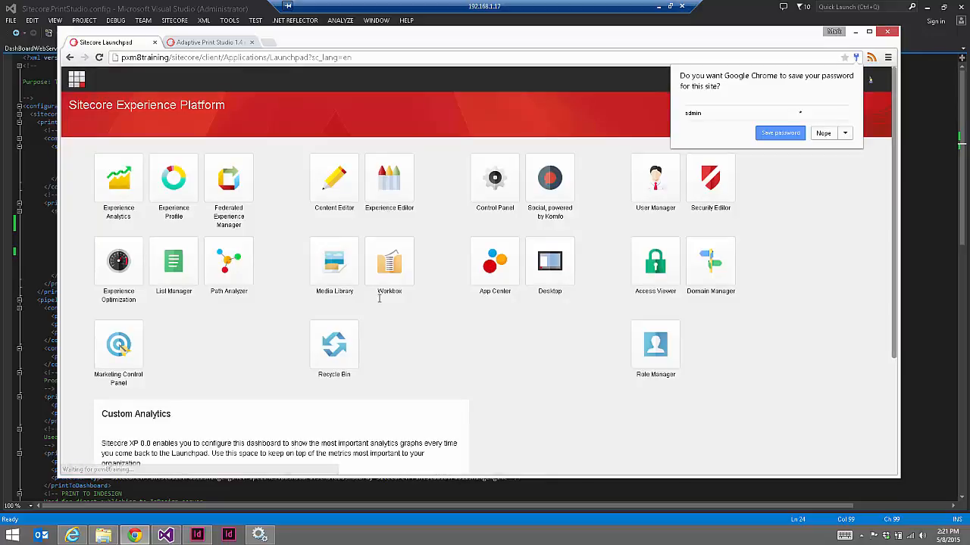
In Content Editor, open Print Studio > App Settings > Url Settings > Publish Paths and check Absolute Filename Path
{"action": "left_click", "coordinate": [339, 190]}
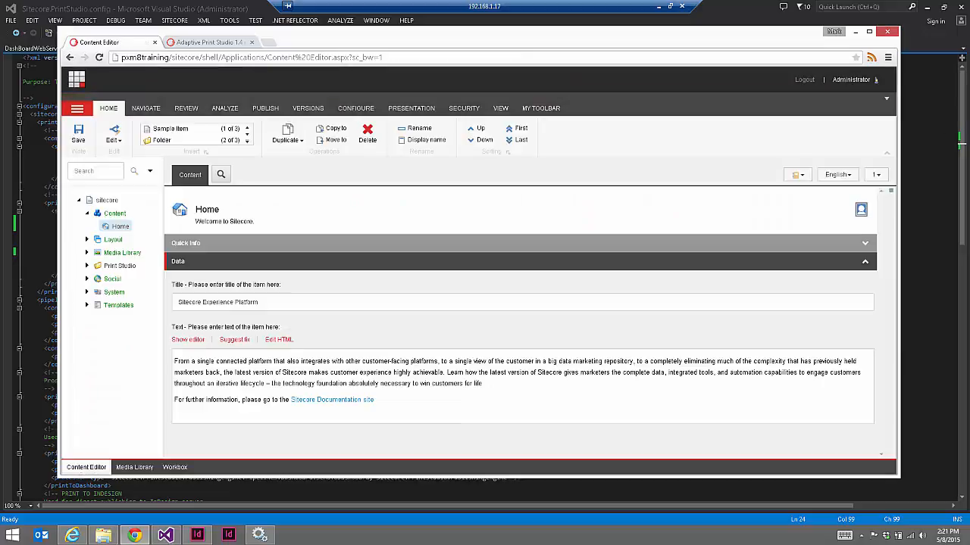
{"action": "left_click", "coordinate": [86, 266]}
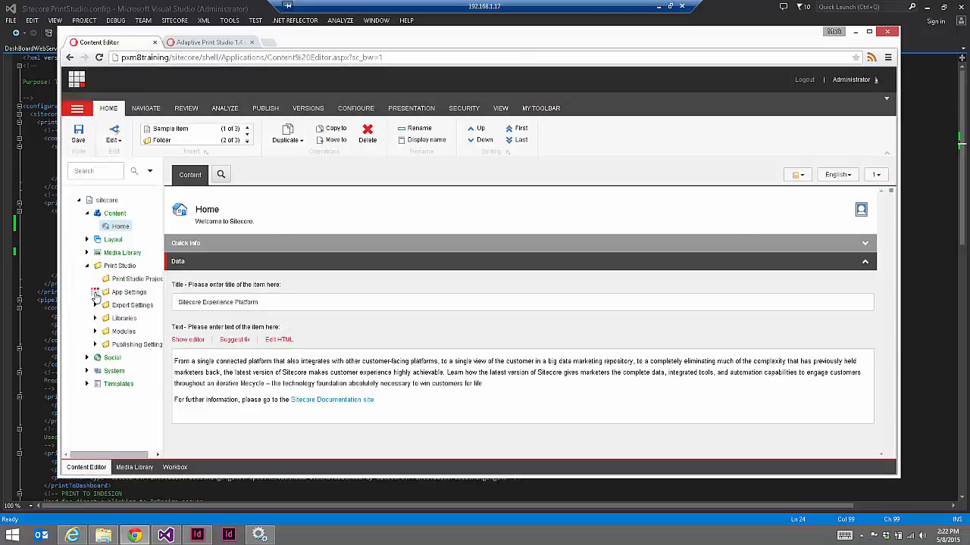
{"action": "left_click", "coordinate": [95, 292]}
{"action": "left_click", "coordinate": [103, 306]}
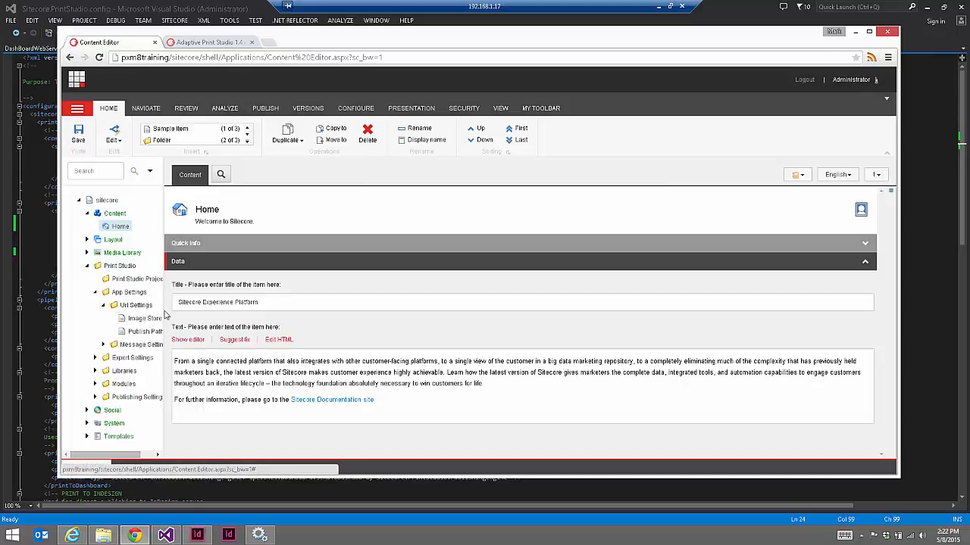
{"action": "left_click", "coordinate": [146, 332]}
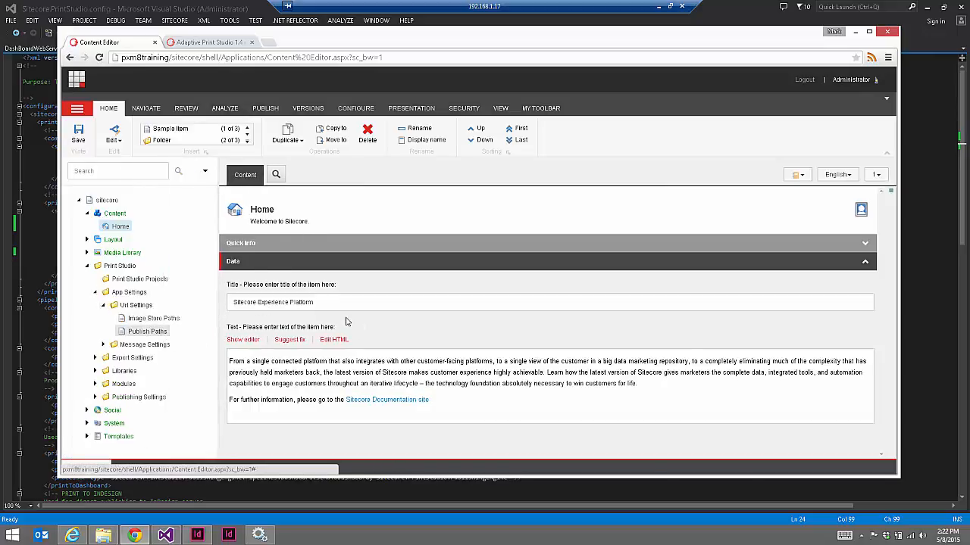
{"action": "left_click_drag", "start_coordinate": [234, 302], "coordinate": [395, 301]}
{"action": "left_click", "coordinate": [265, 108]}
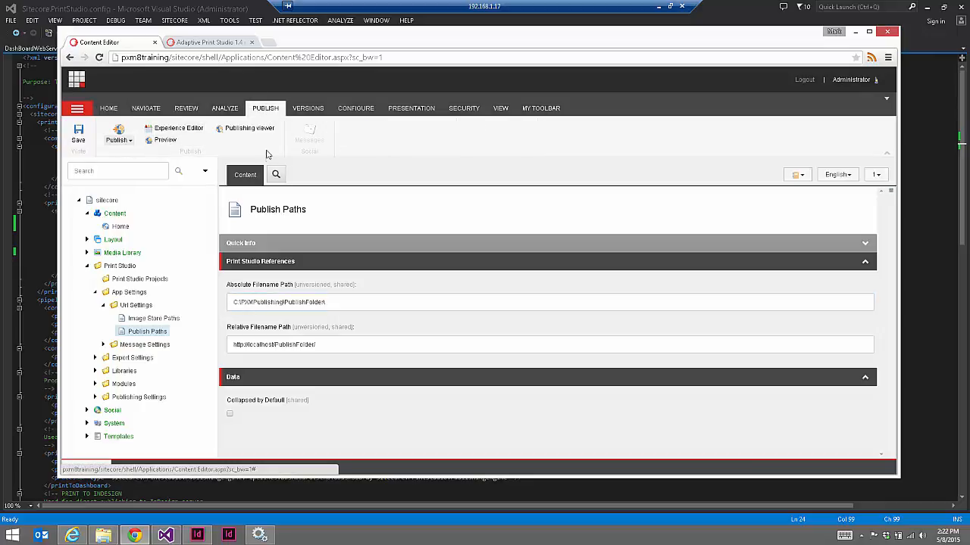
Open Image Store Paths and select its low- and high-resolution file path and URL values
{"action": "left_click", "coordinate": [148, 321]}
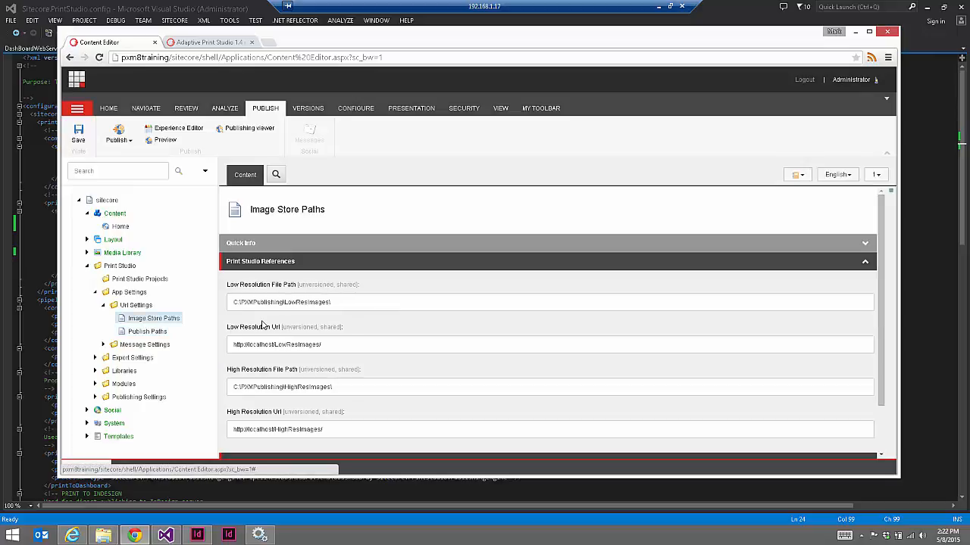
{"action": "left_click", "coordinate": [346, 300]}
{"action": "key", "text": "ctrl+a"}
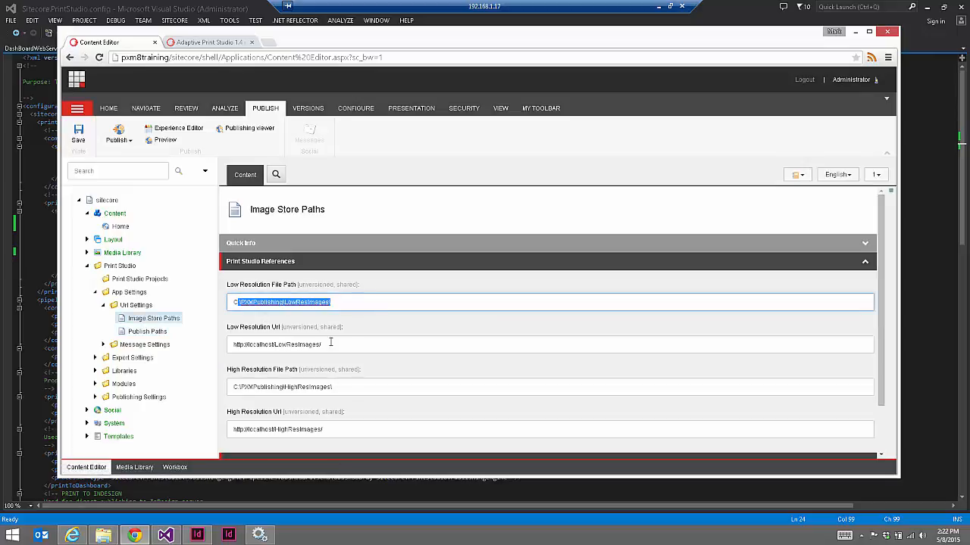
{"action": "key", "text": "Tab"}
{"action": "scroll", "coordinate": [423, 335], "scroll_direction": "down", "scroll_amount": 1}
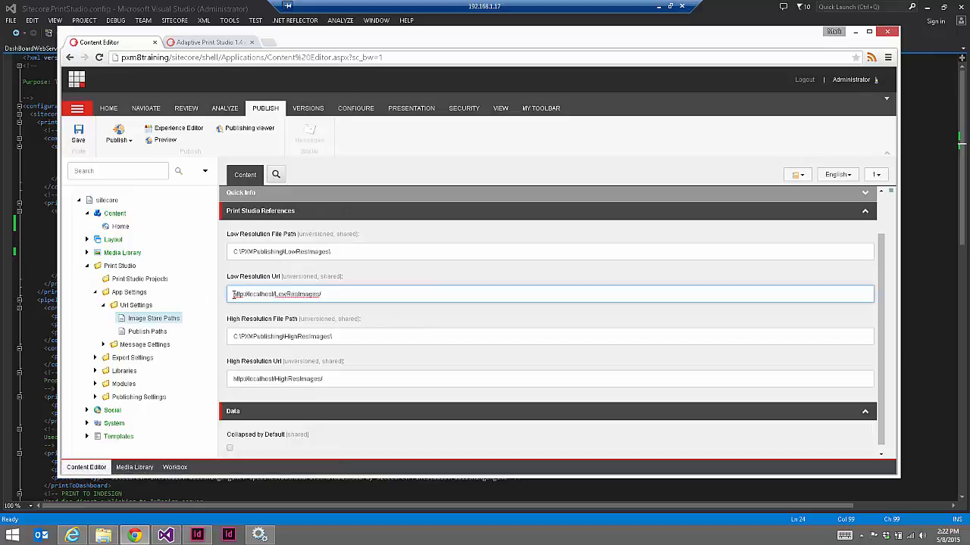
{"action": "left_click_drag", "start_coordinate": [234, 295], "coordinate": [343, 295]}
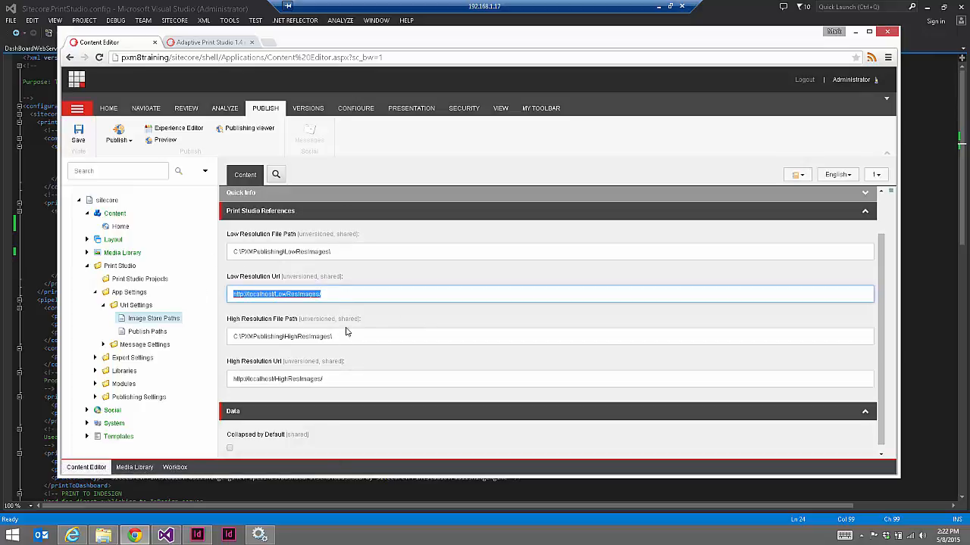
{"action": "left_click_drag", "start_coordinate": [235, 379], "coordinate": [260, 379]}
{"action": "left_click", "coordinate": [324, 379]}
{"action": "triple_click", "coordinate": [269, 379]}
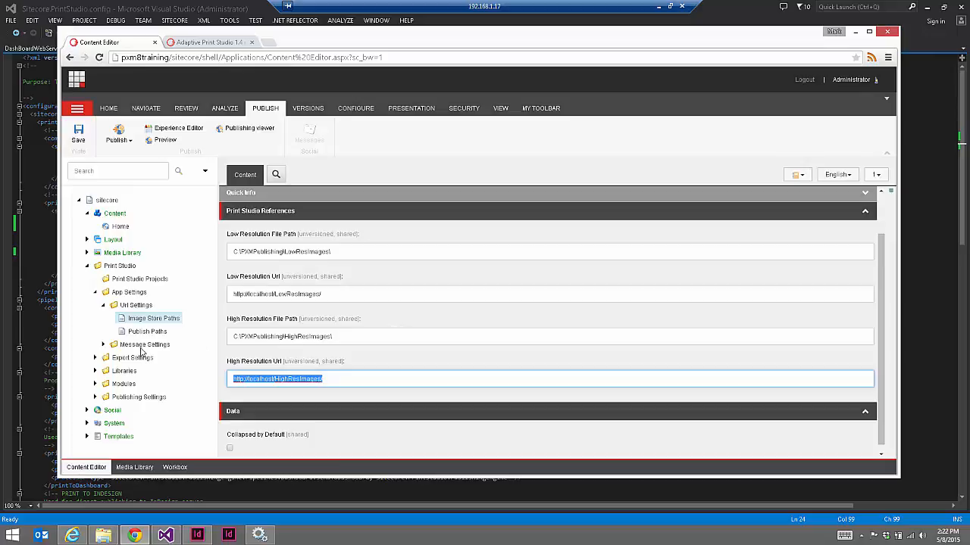
{"action": "left_click", "coordinate": [101, 345]}
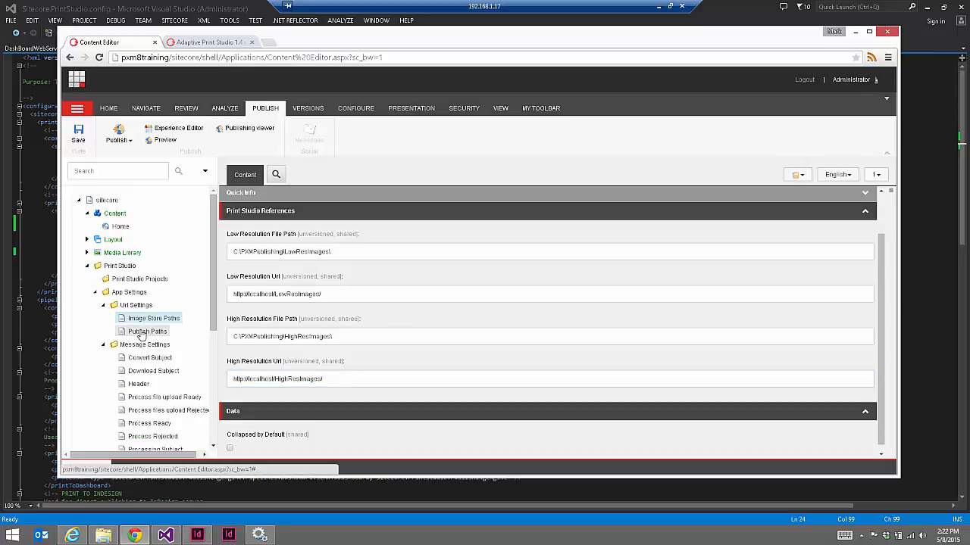
{"action": "left_click", "coordinate": [147, 331]}
{"action": "left_click_drag", "start_coordinate": [232, 345], "coordinate": [351, 346]}
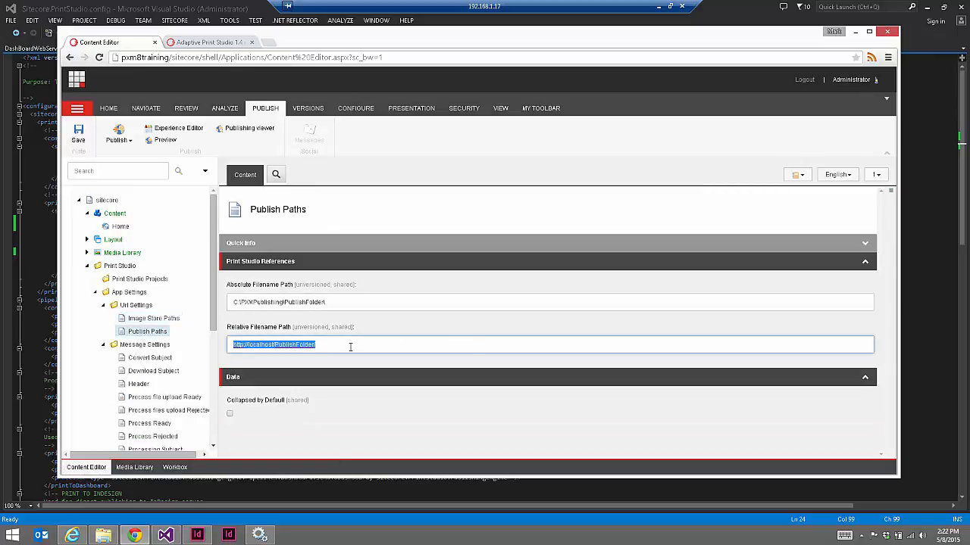
{"action": "left_click_drag", "start_coordinate": [214, 305], "coordinate": [217, 377]}
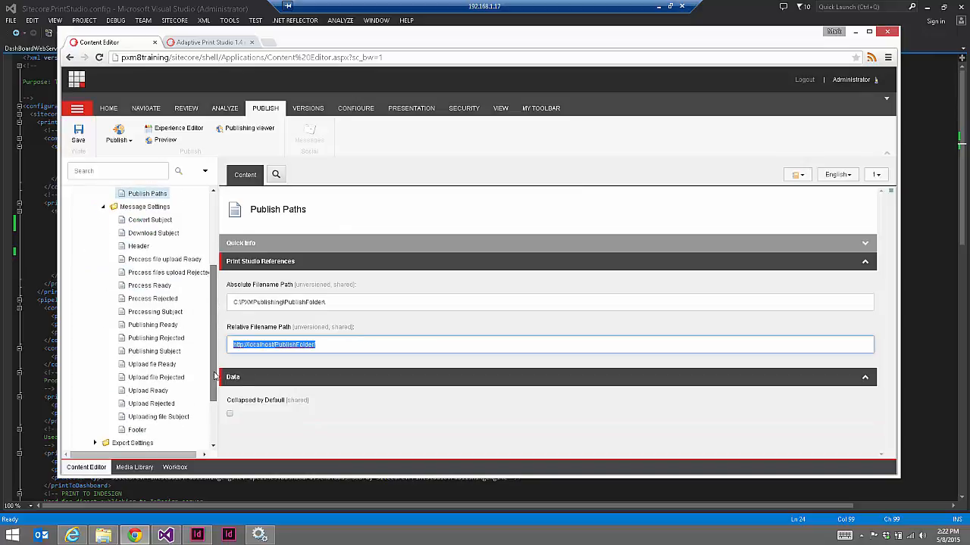
{"action": "left_click", "coordinate": [140, 323]}
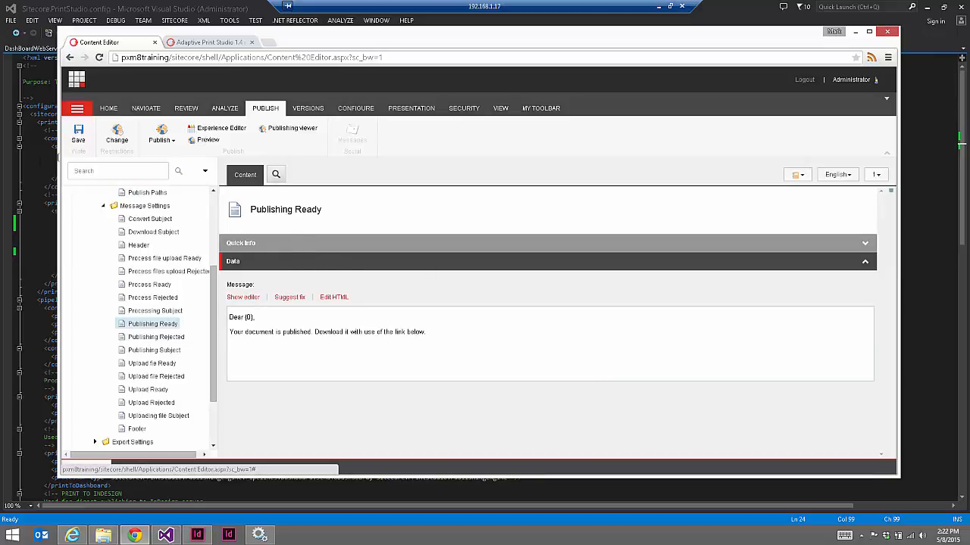
{"action": "left_click", "coordinate": [146, 194]}
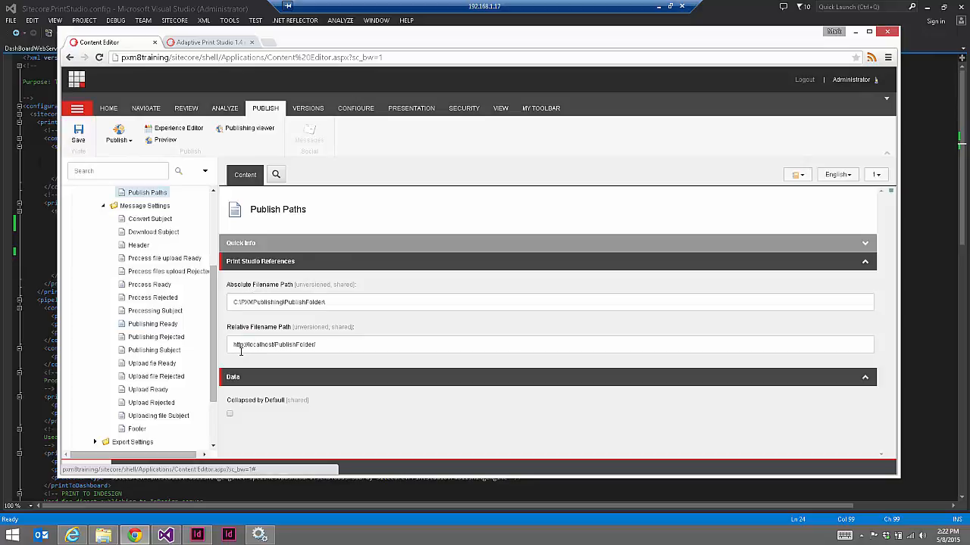
{"action": "left_click_drag", "start_coordinate": [235, 345], "coordinate": [359, 340]}
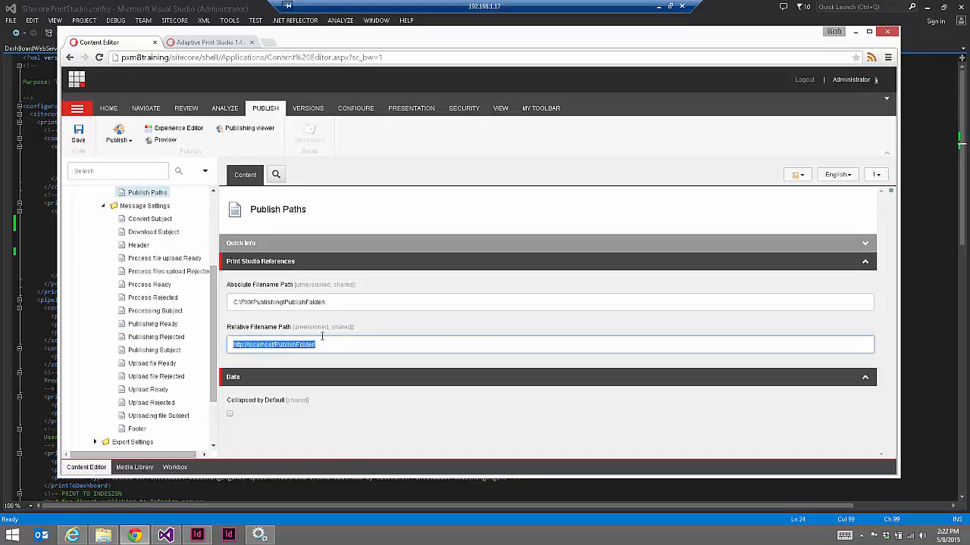
{"action": "double_click", "coordinate": [261, 344]}
{"action": "scroll", "coordinate": [212, 222], "scroll_direction": "up", "scroll_amount": 2}
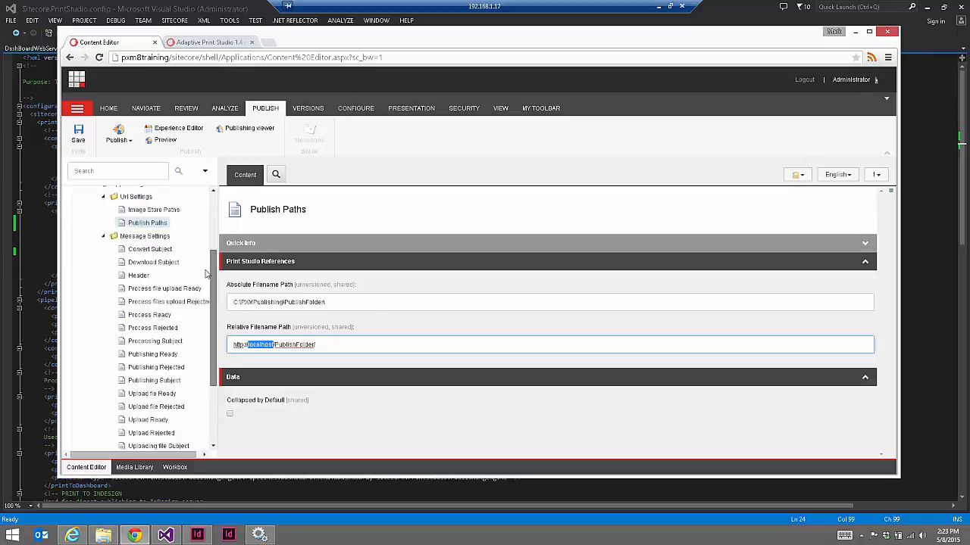
{"action": "left_click", "coordinate": [190, 5]}
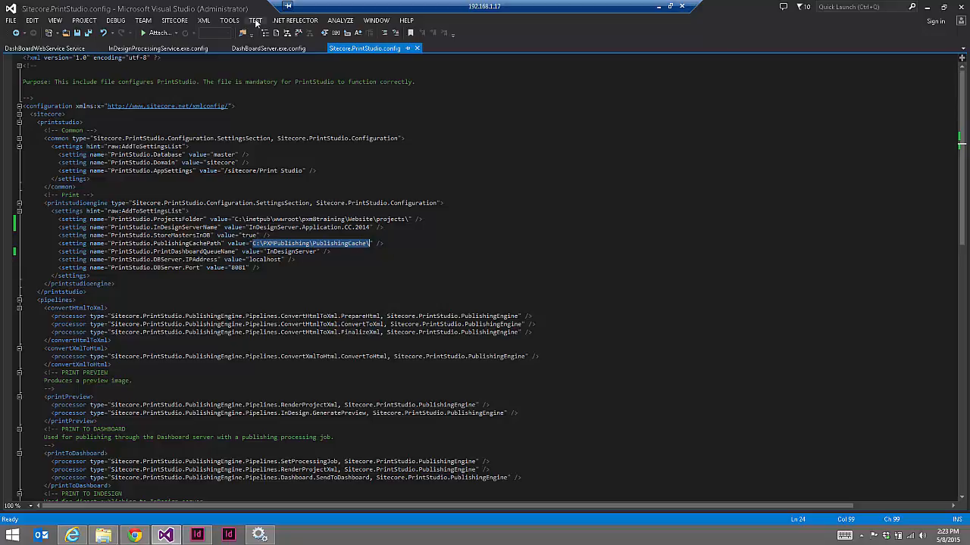
{"action": "left_click", "coordinate": [242, 48]}
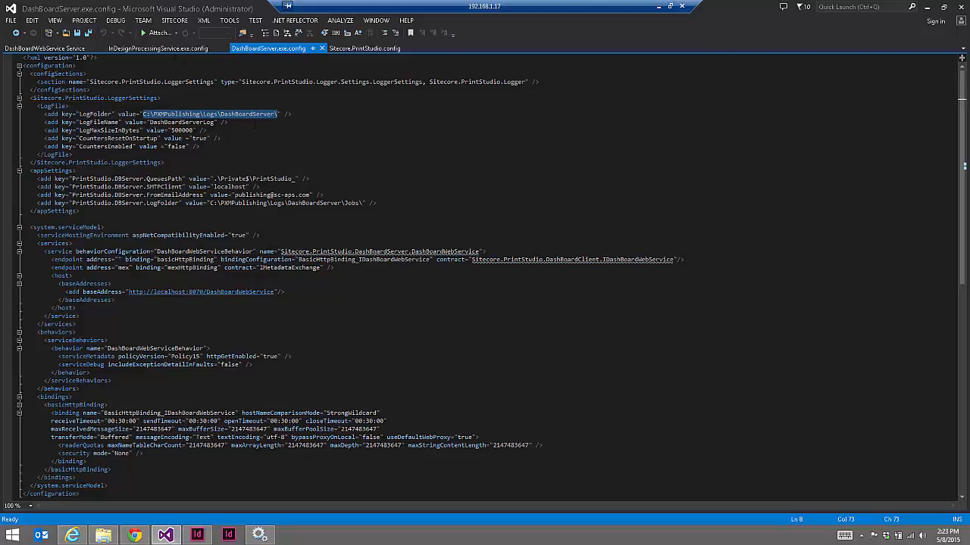
{"action": "left_click", "coordinate": [157, 48]}
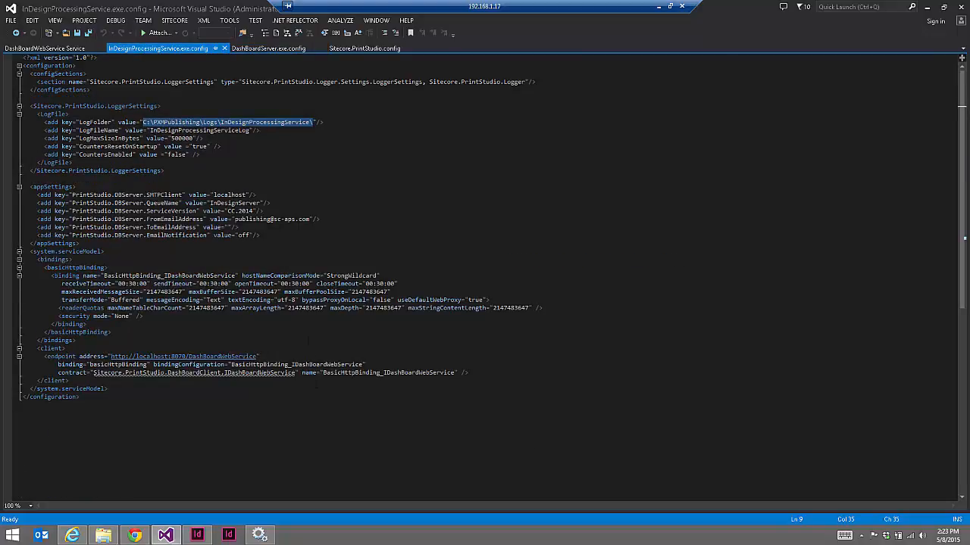
{"action": "left_click", "coordinate": [134, 536]}
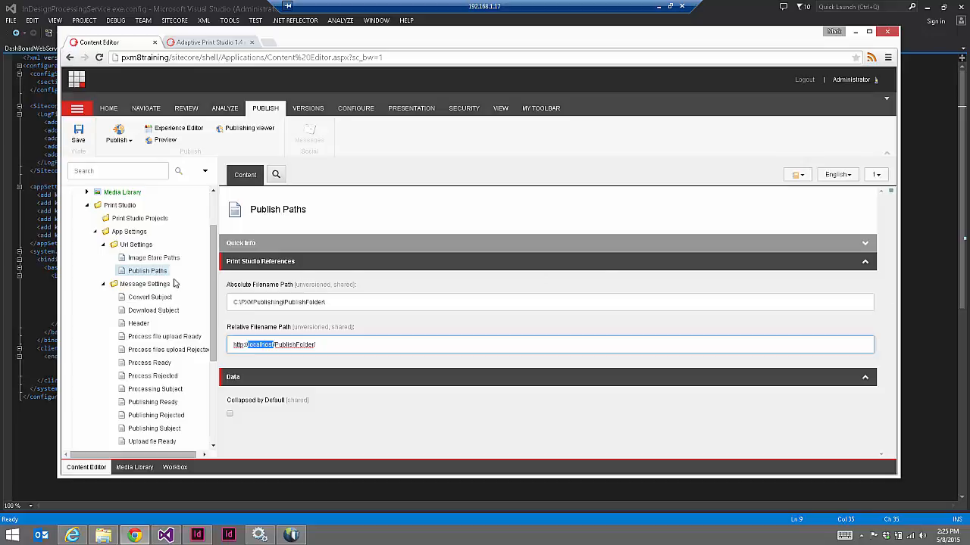
Scroll down the Content Editor page before heading to the Control Panel
{"action": "scroll", "coordinate": [218, 282], "scroll_direction": "down", "scroll_amount": 3}
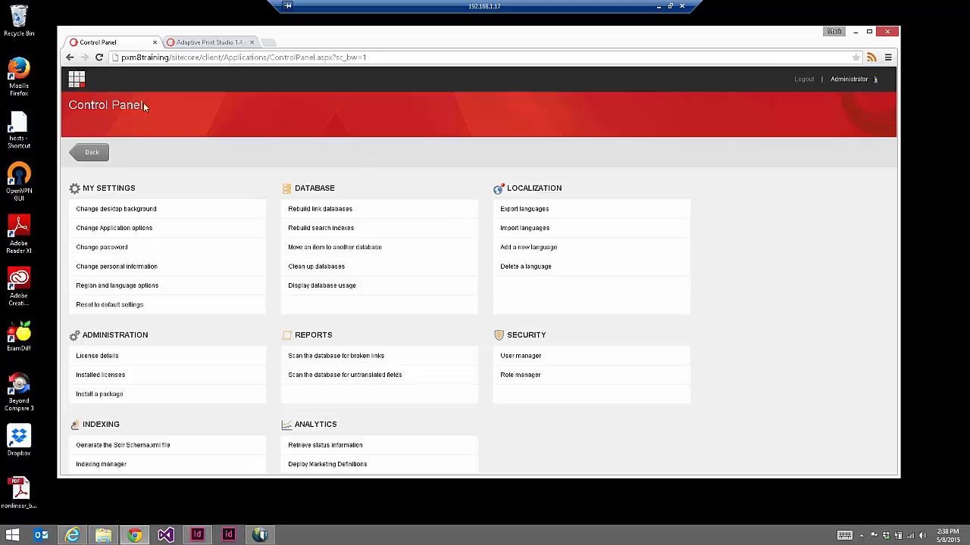
Install the Online Document Generator 2.0 rev. 150123 package, accepting its license agreement
{"action": "left_click", "coordinate": [116, 395]}
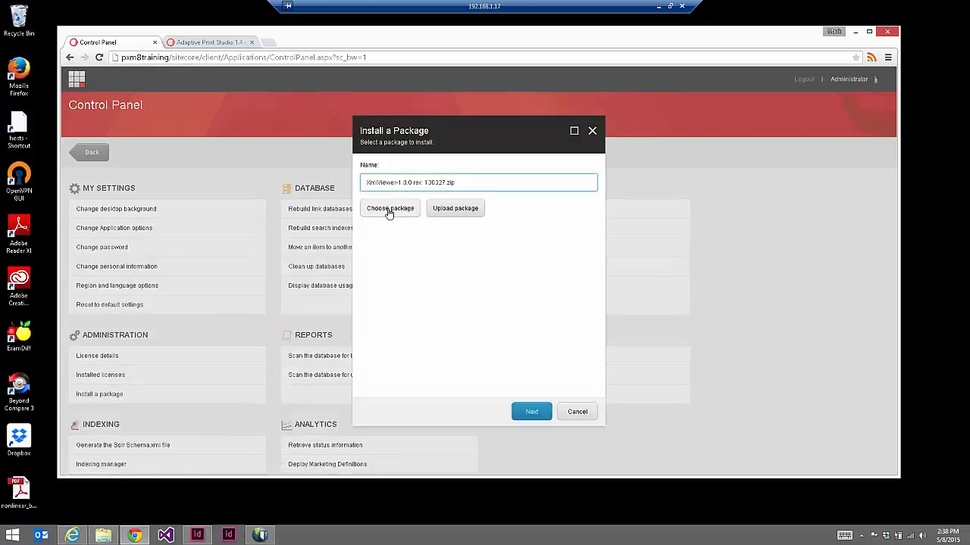
{"action": "left_click", "coordinate": [389, 212]}
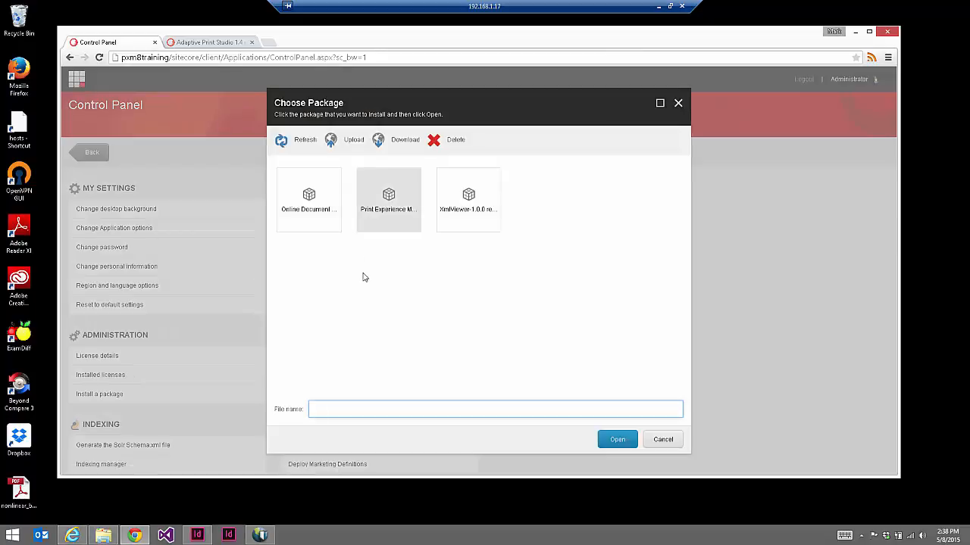
{"action": "left_click", "coordinate": [321, 211]}
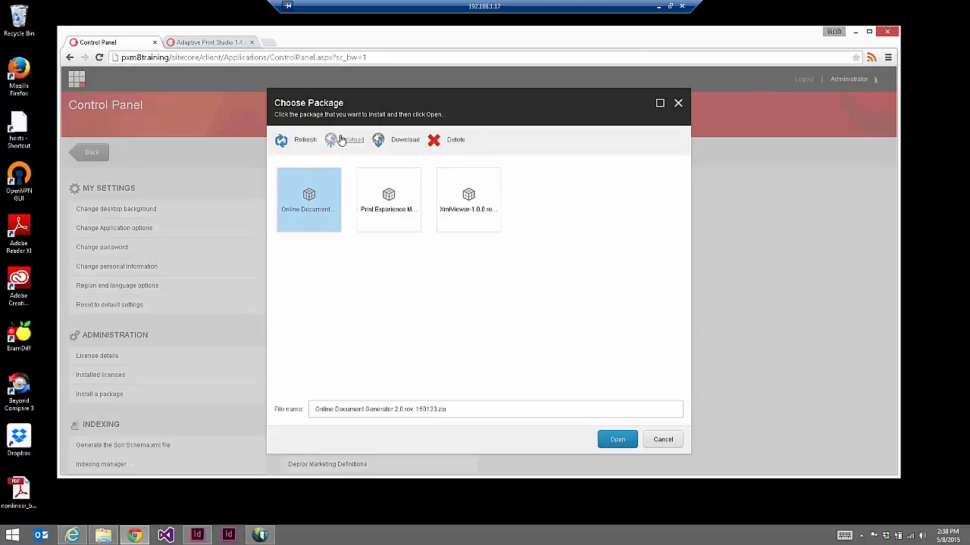
{"action": "left_click", "coordinate": [618, 441]}
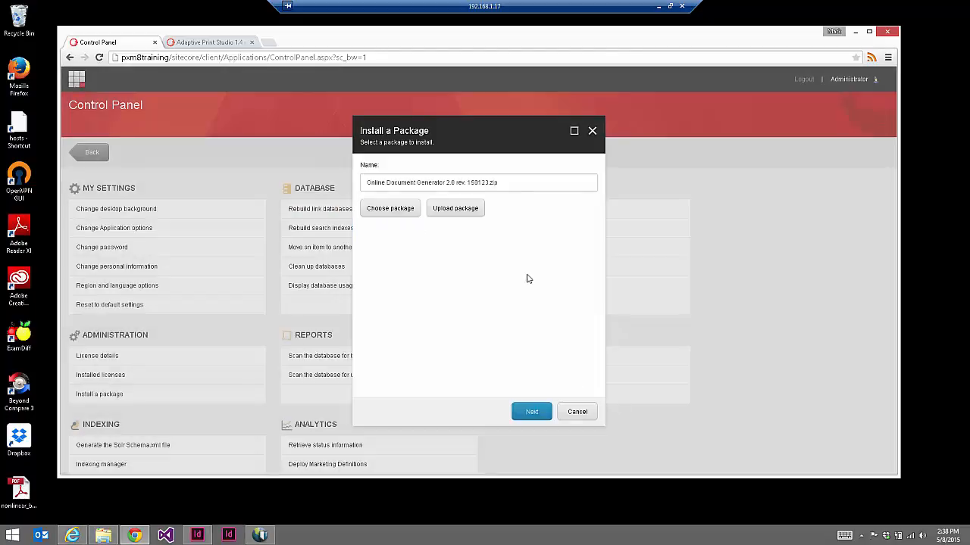
{"action": "left_click", "coordinate": [528, 416]}
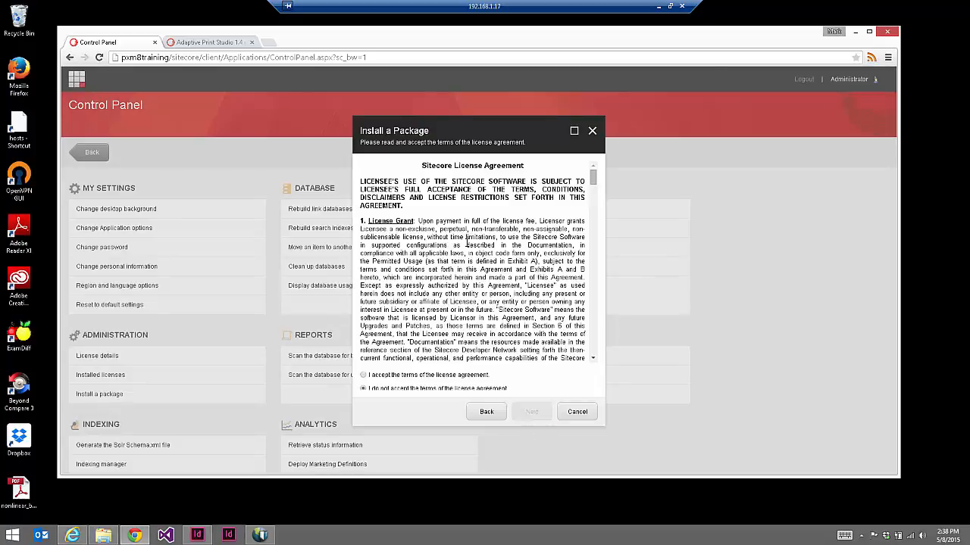
{"action": "left_click", "coordinate": [462, 376]}
{"action": "left_click", "coordinate": [540, 412]}
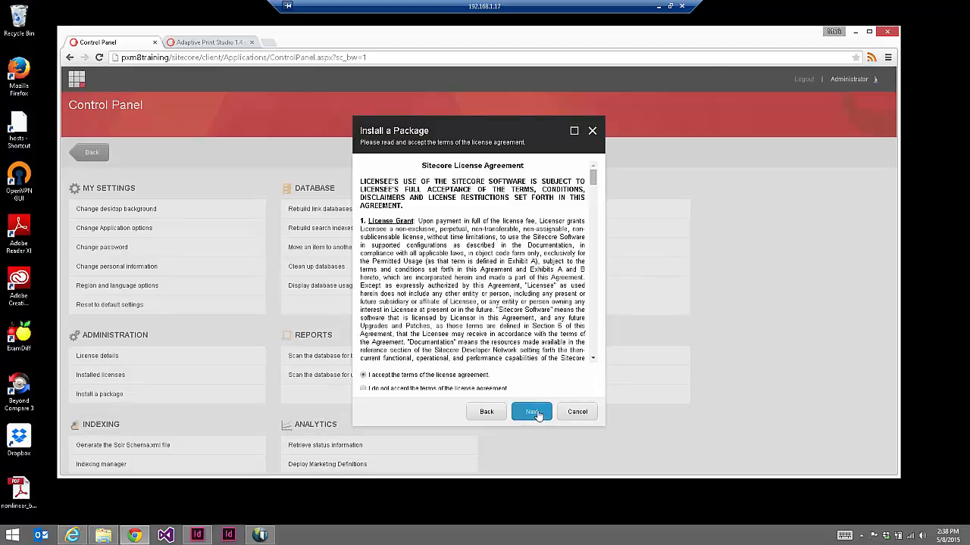
{"action": "left_click", "coordinate": [533, 412]}
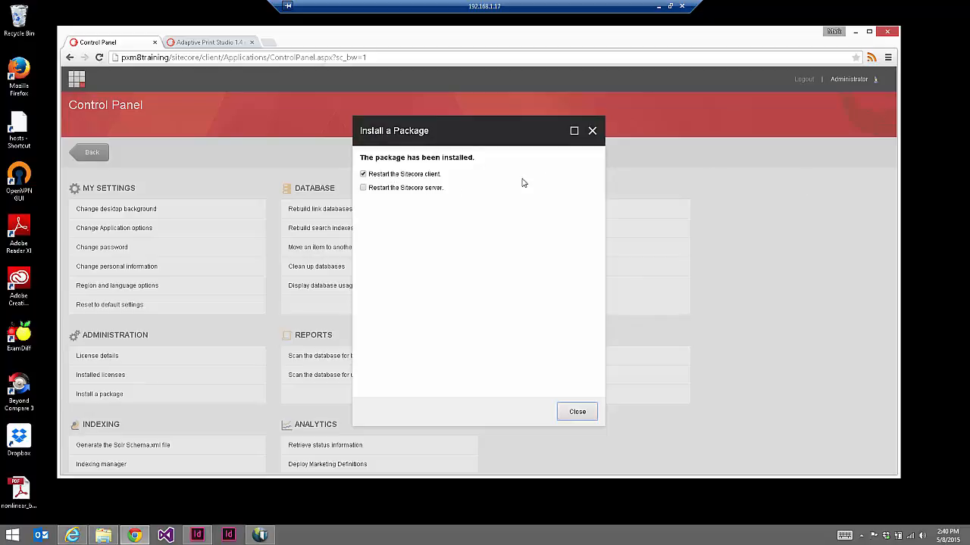
{"action": "left_click", "coordinate": [577, 412]}
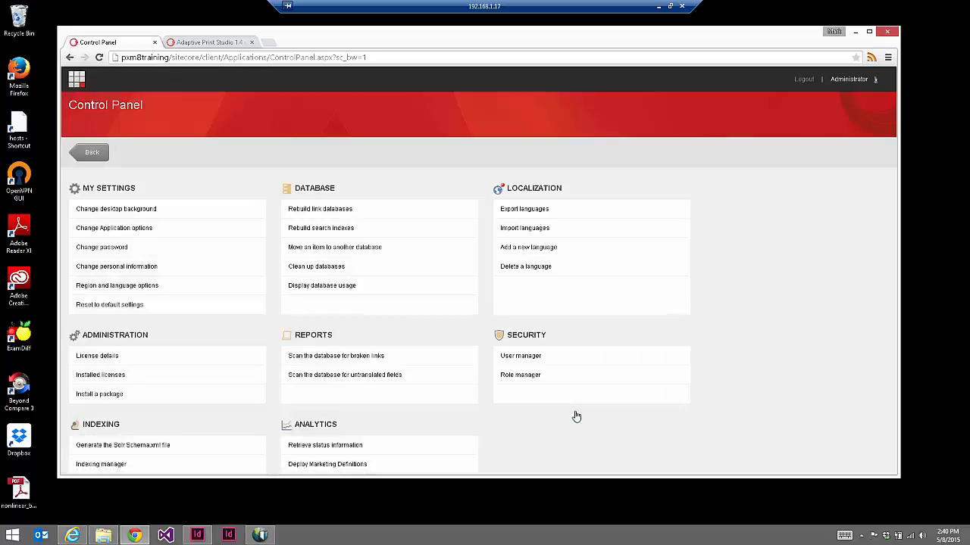
Launch Design Manager from its Launchpad tile
{"action": "left_click", "coordinate": [77, 81]}
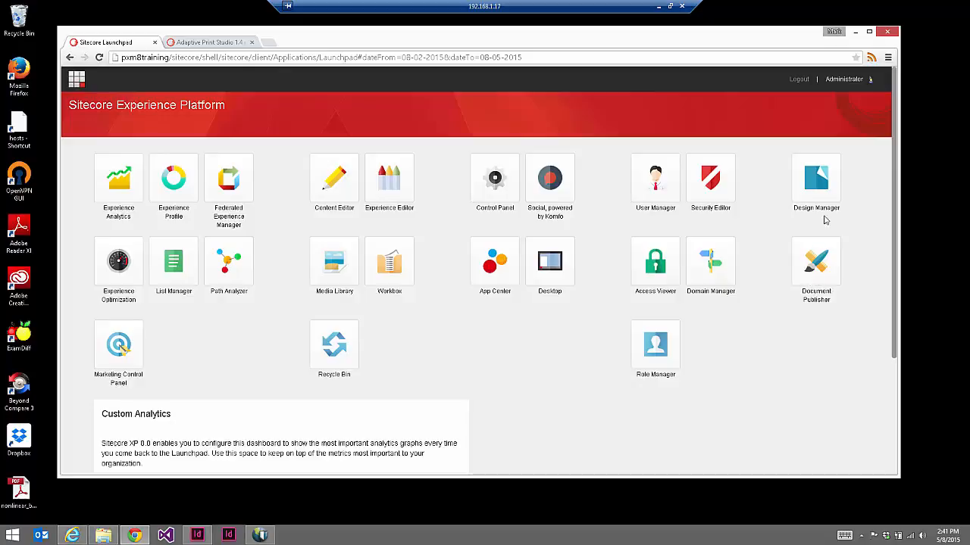
{"action": "left_click", "coordinate": [824, 189]}
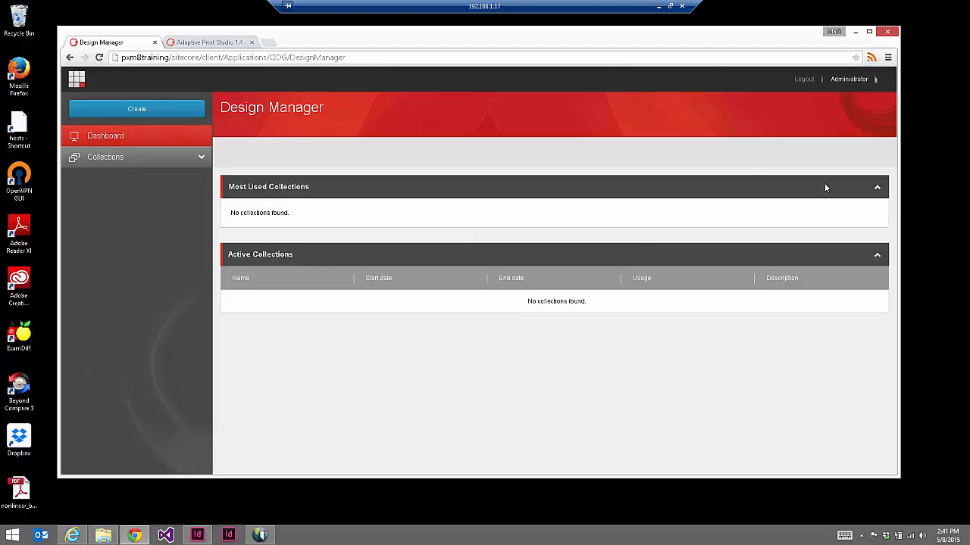
Expand Collections in the Design Manager sidebar, then return to the Launchpad
{"action": "left_click", "coordinate": [202, 161]}
{"action": "left_click", "coordinate": [76, 78]}
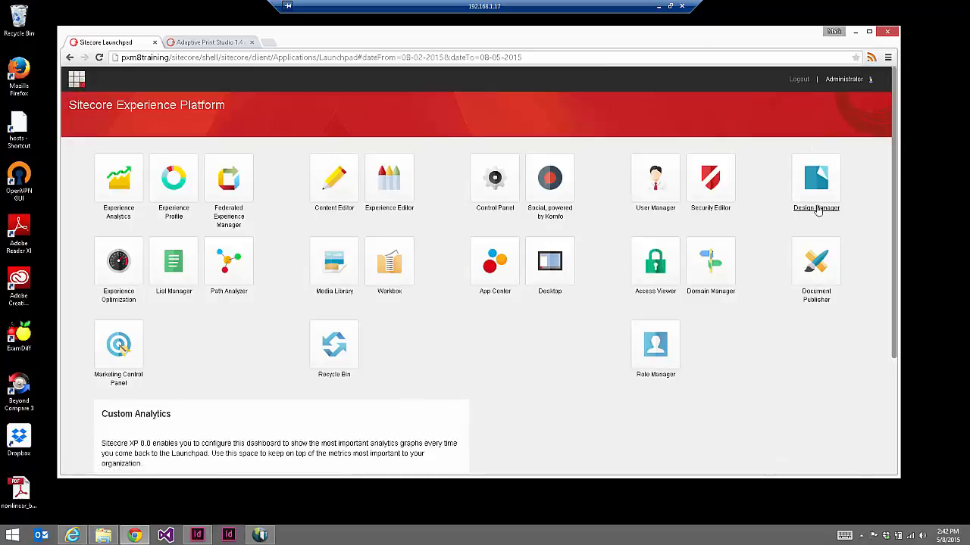